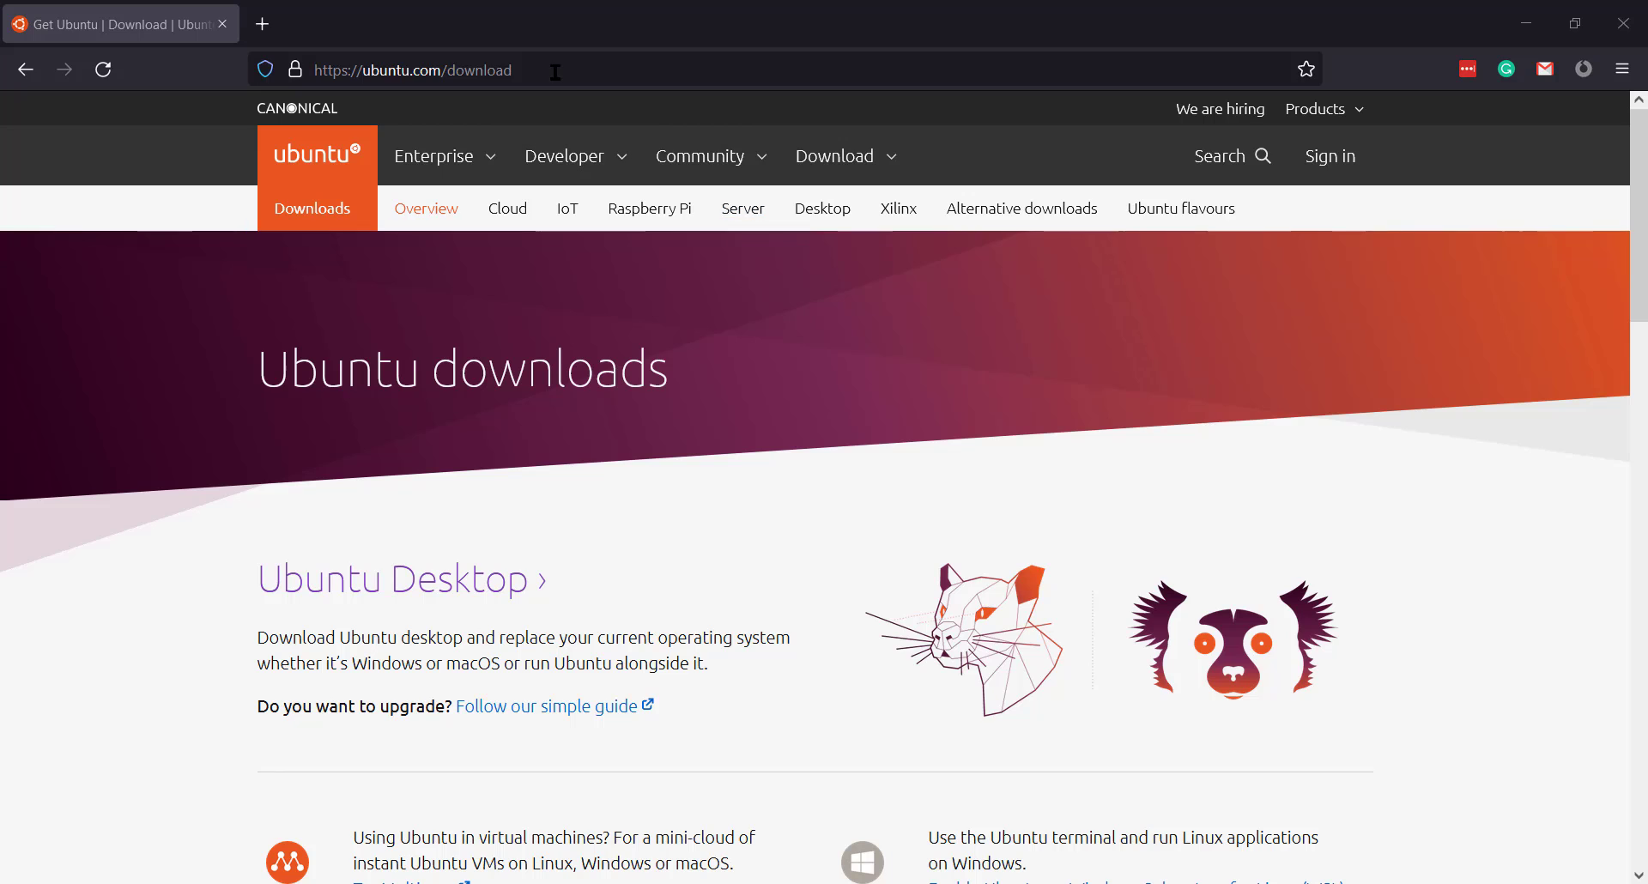
- Open the Ubuntu Desktop download page from ubuntu.com/download and find the Ubuntu 20.04.3 LTS release
click(555, 71)
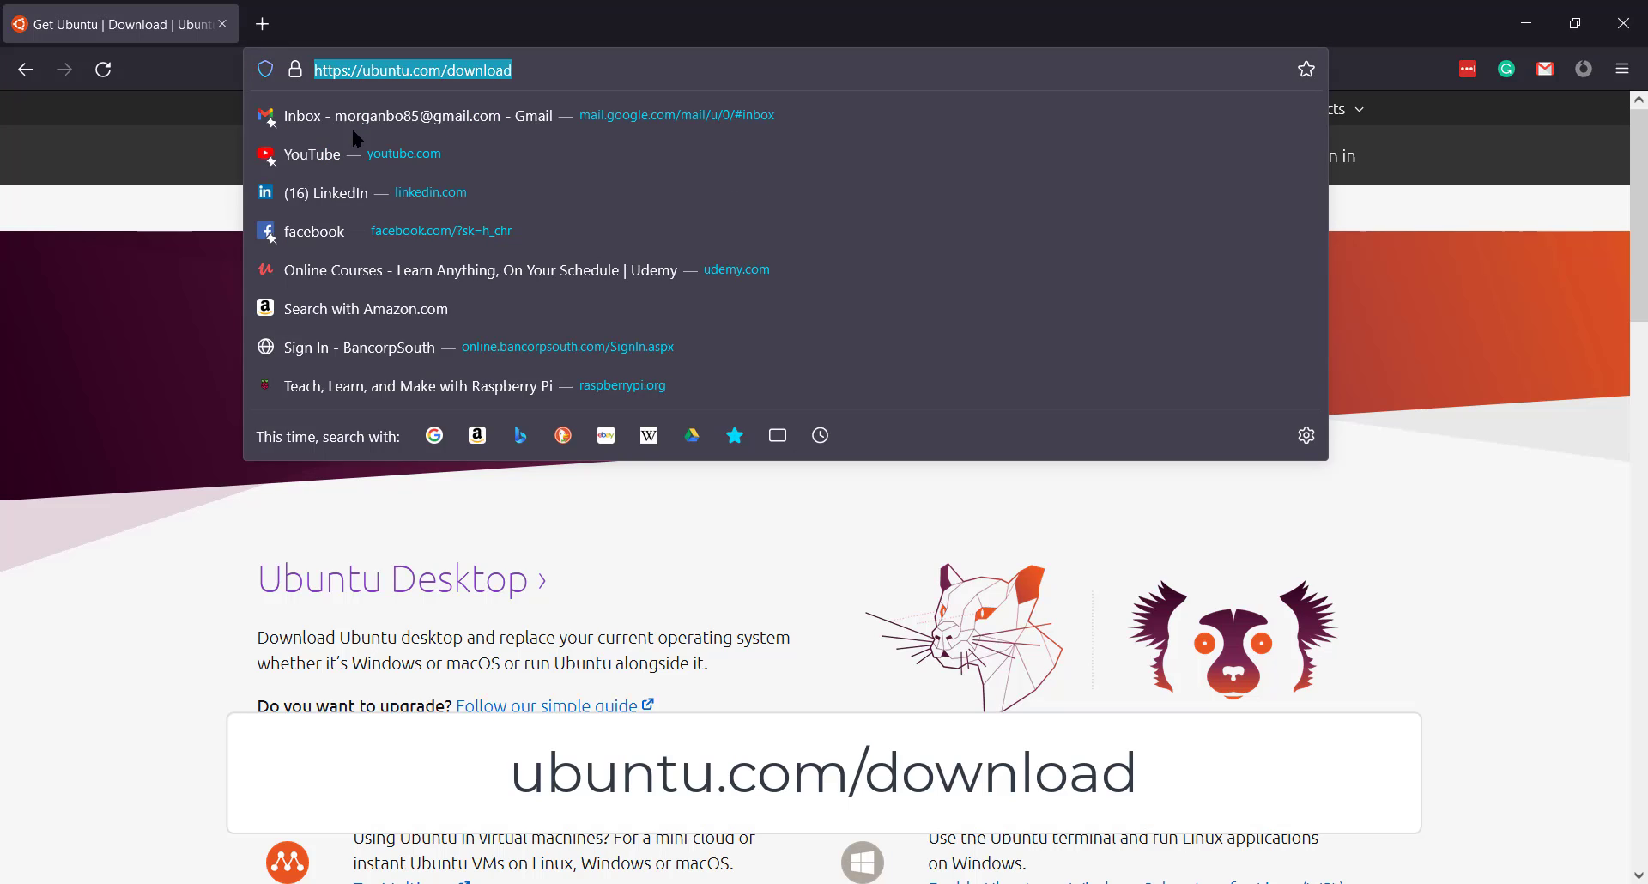
click(369, 277)
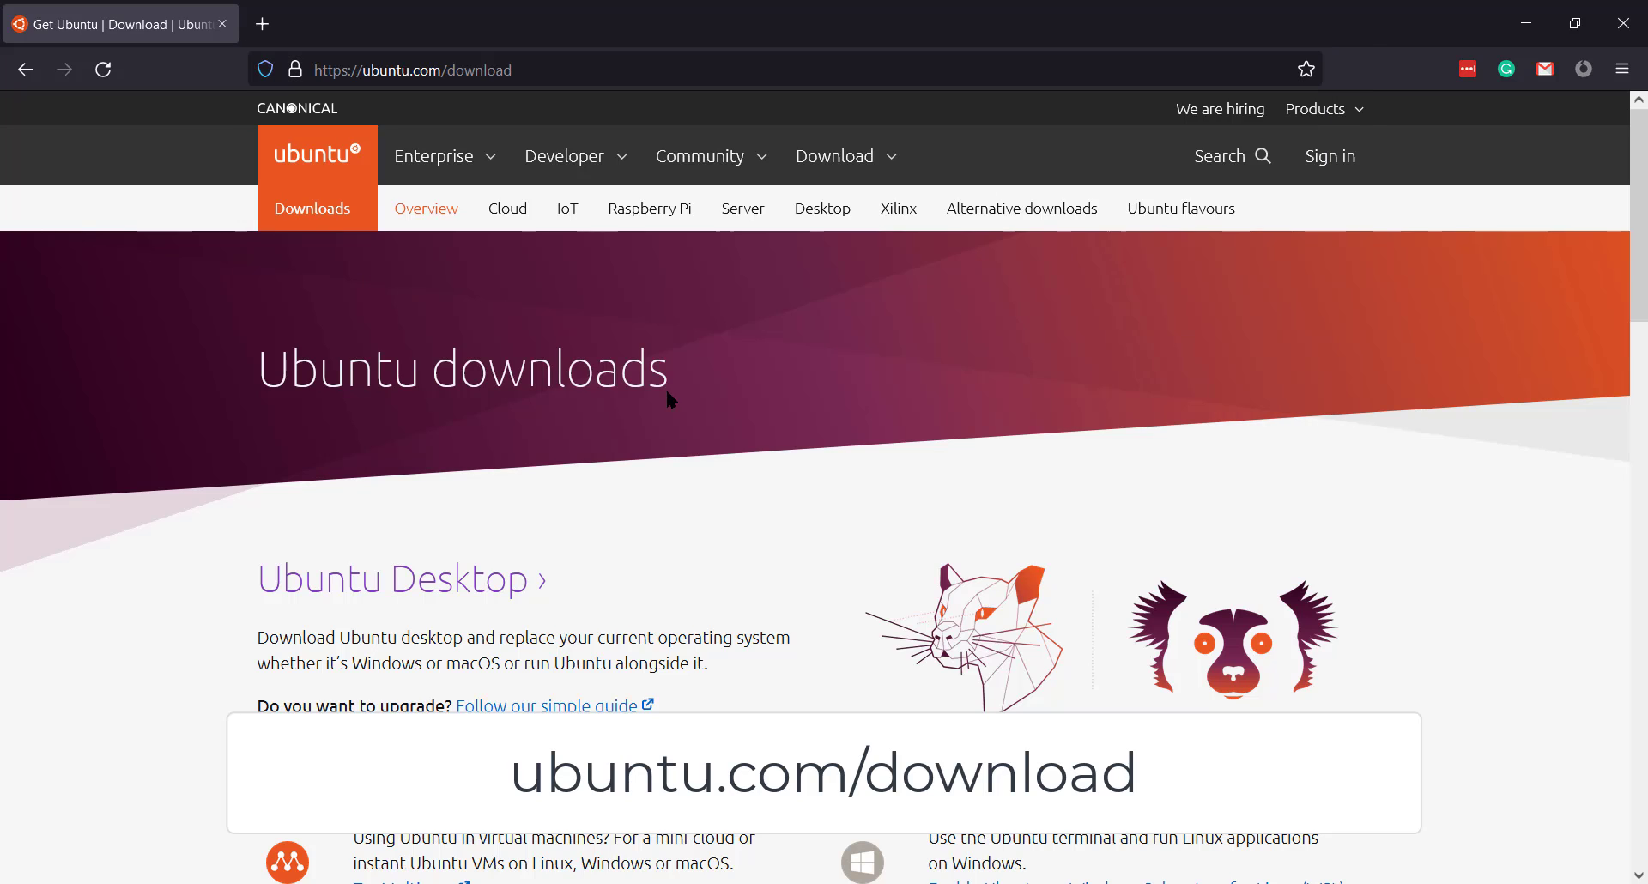
scroll(335, 528, down, 3)
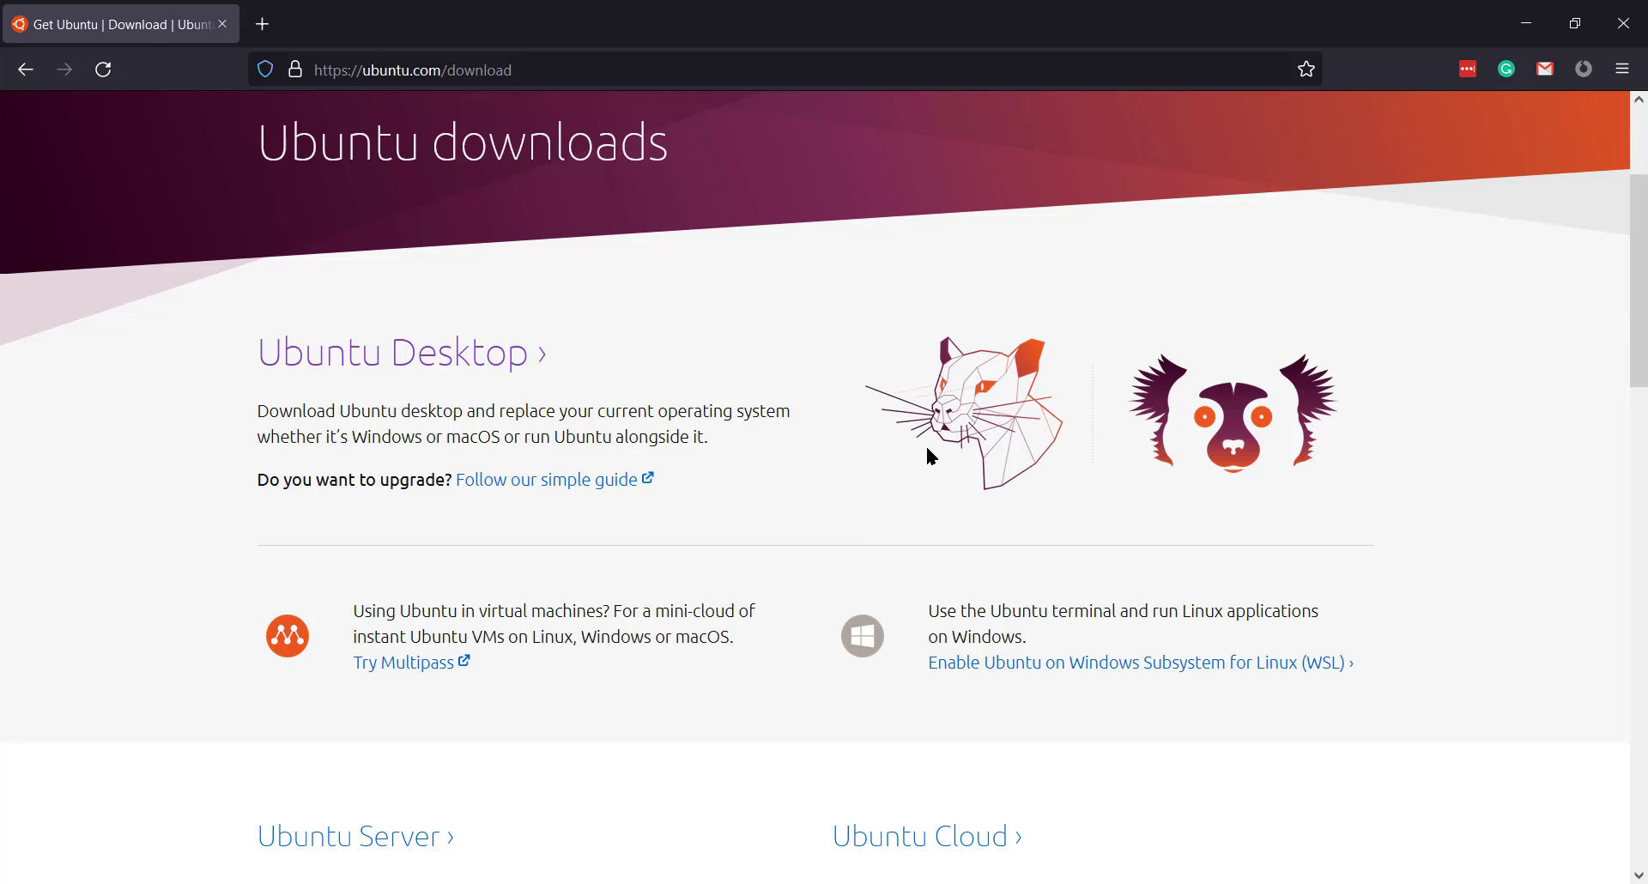
scroll(927, 445, down, 2)
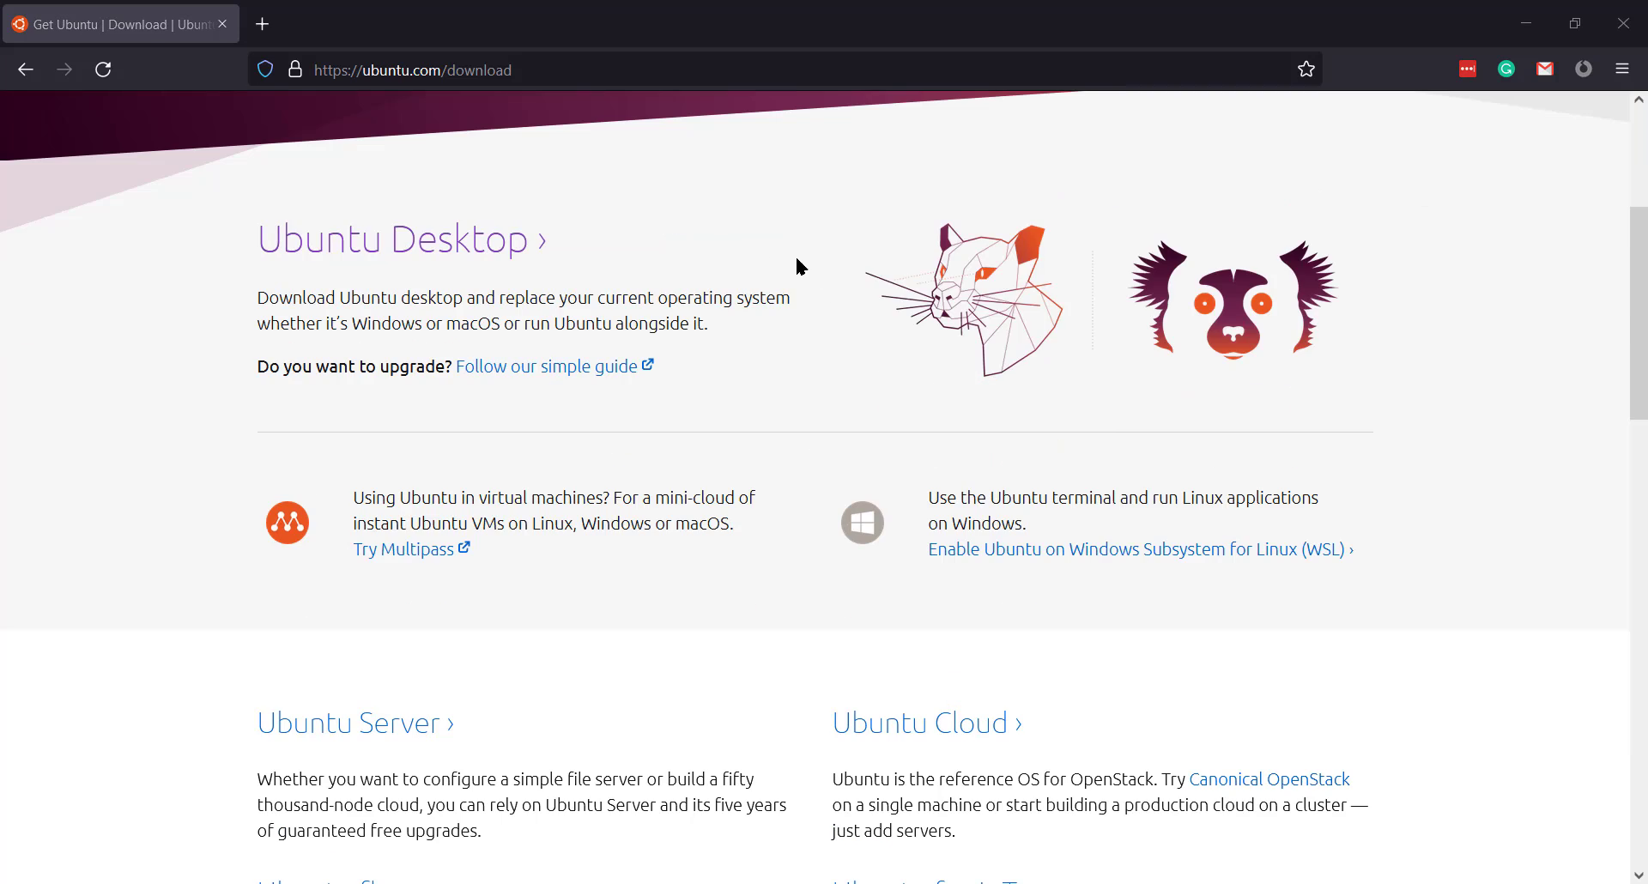
click(420, 251)
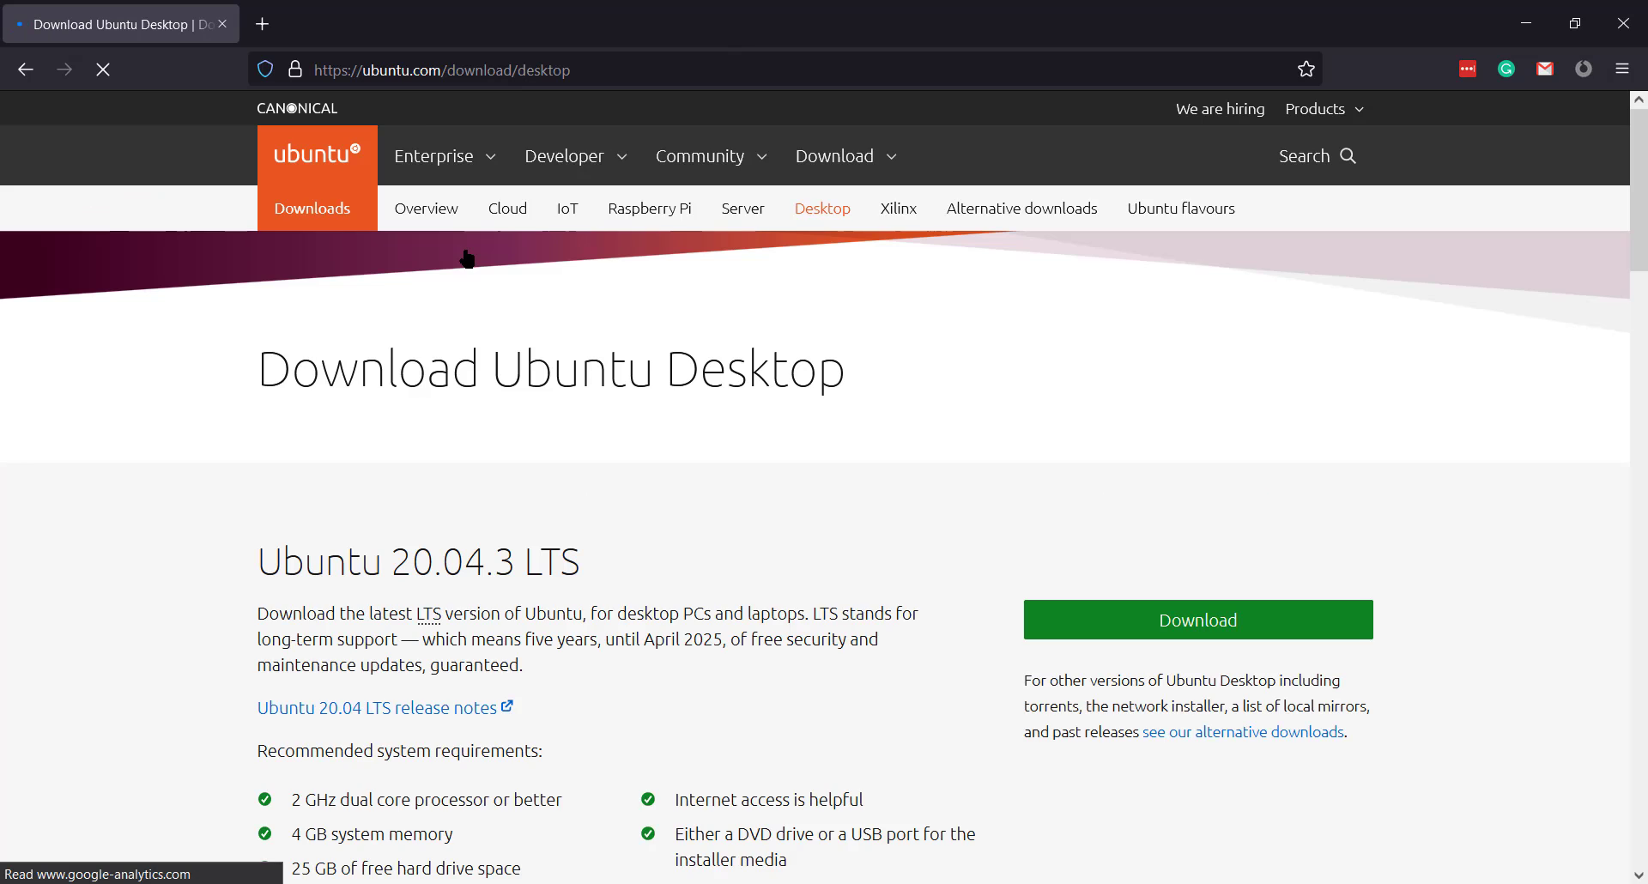
scroll(641, 285, down, 2)
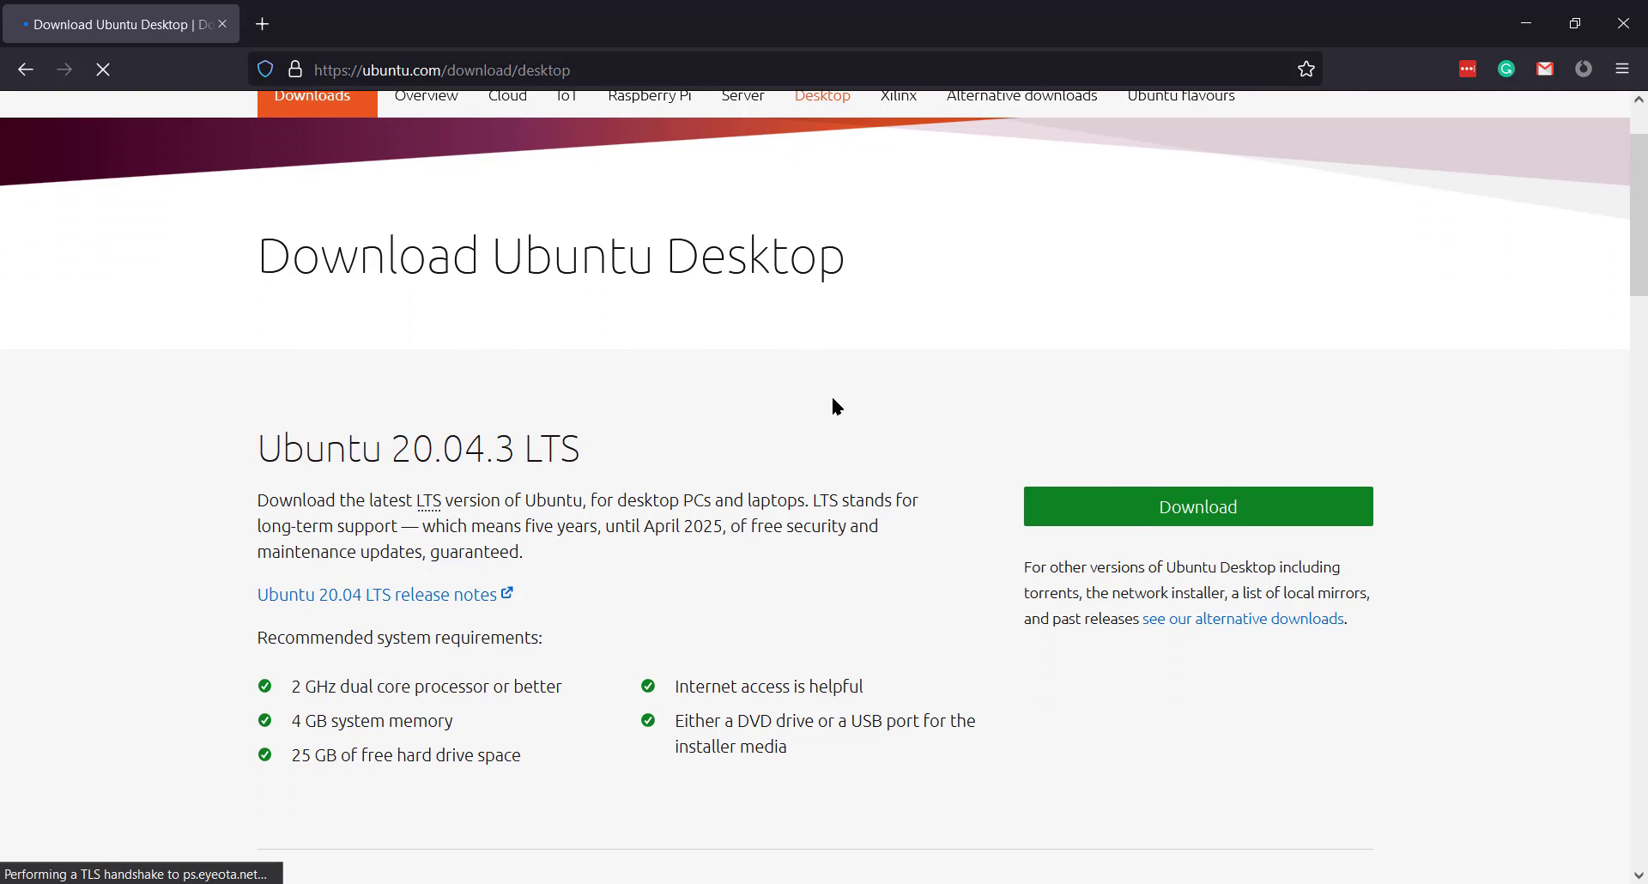
- Download Ubuntu 20.04.3 LTS and save ubuntu-20.04.3-desktop-amd64.iso as a file
click(1128, 513)
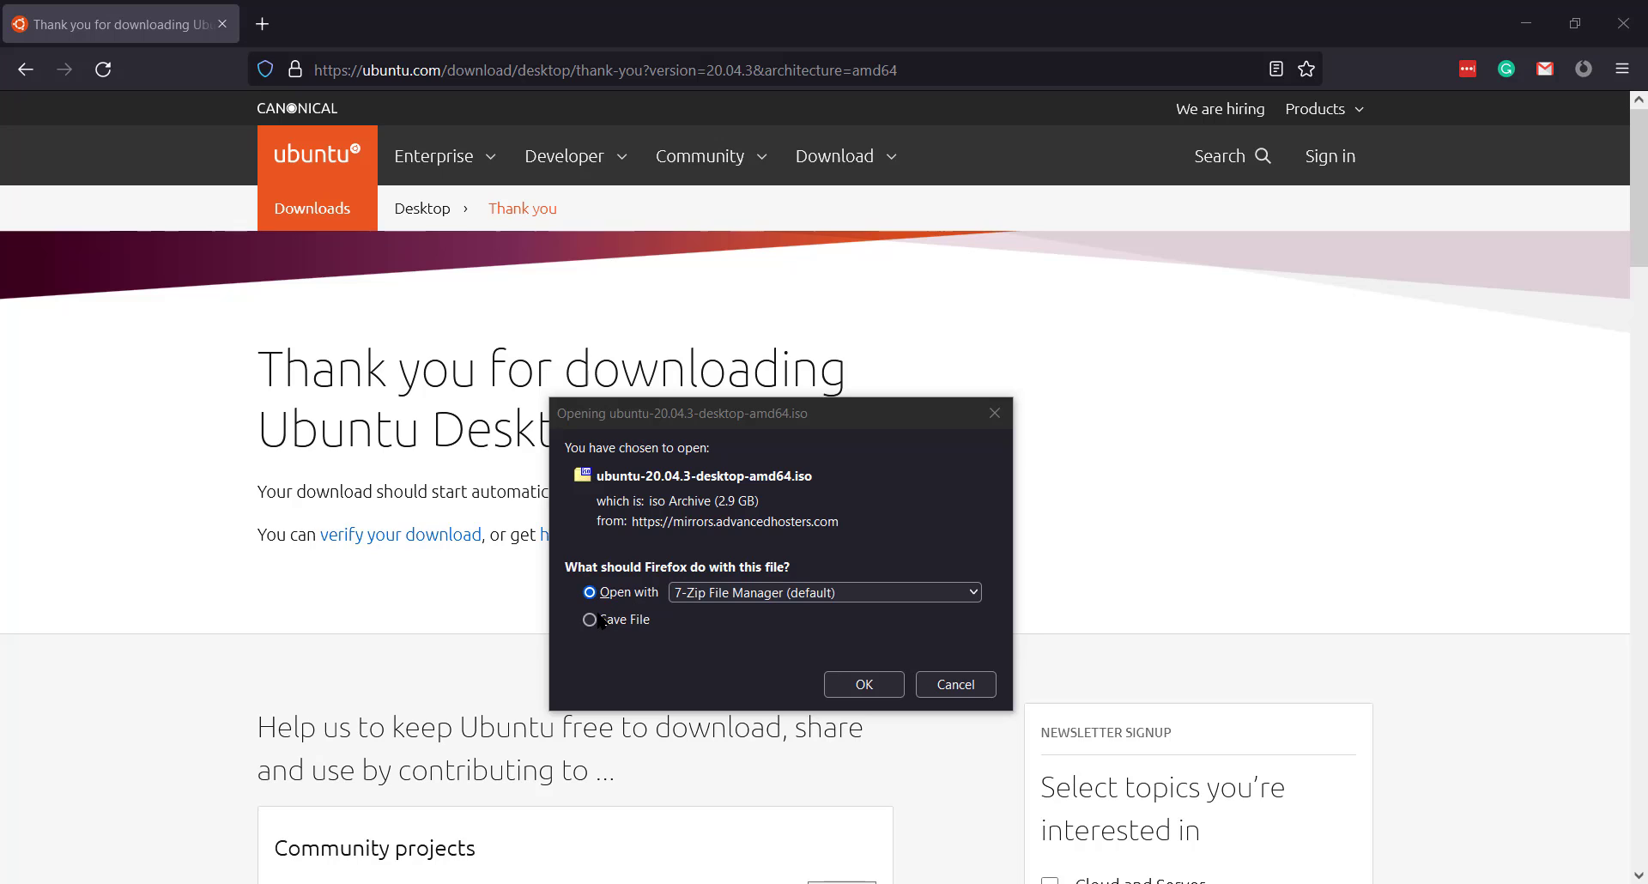
click(625, 619)
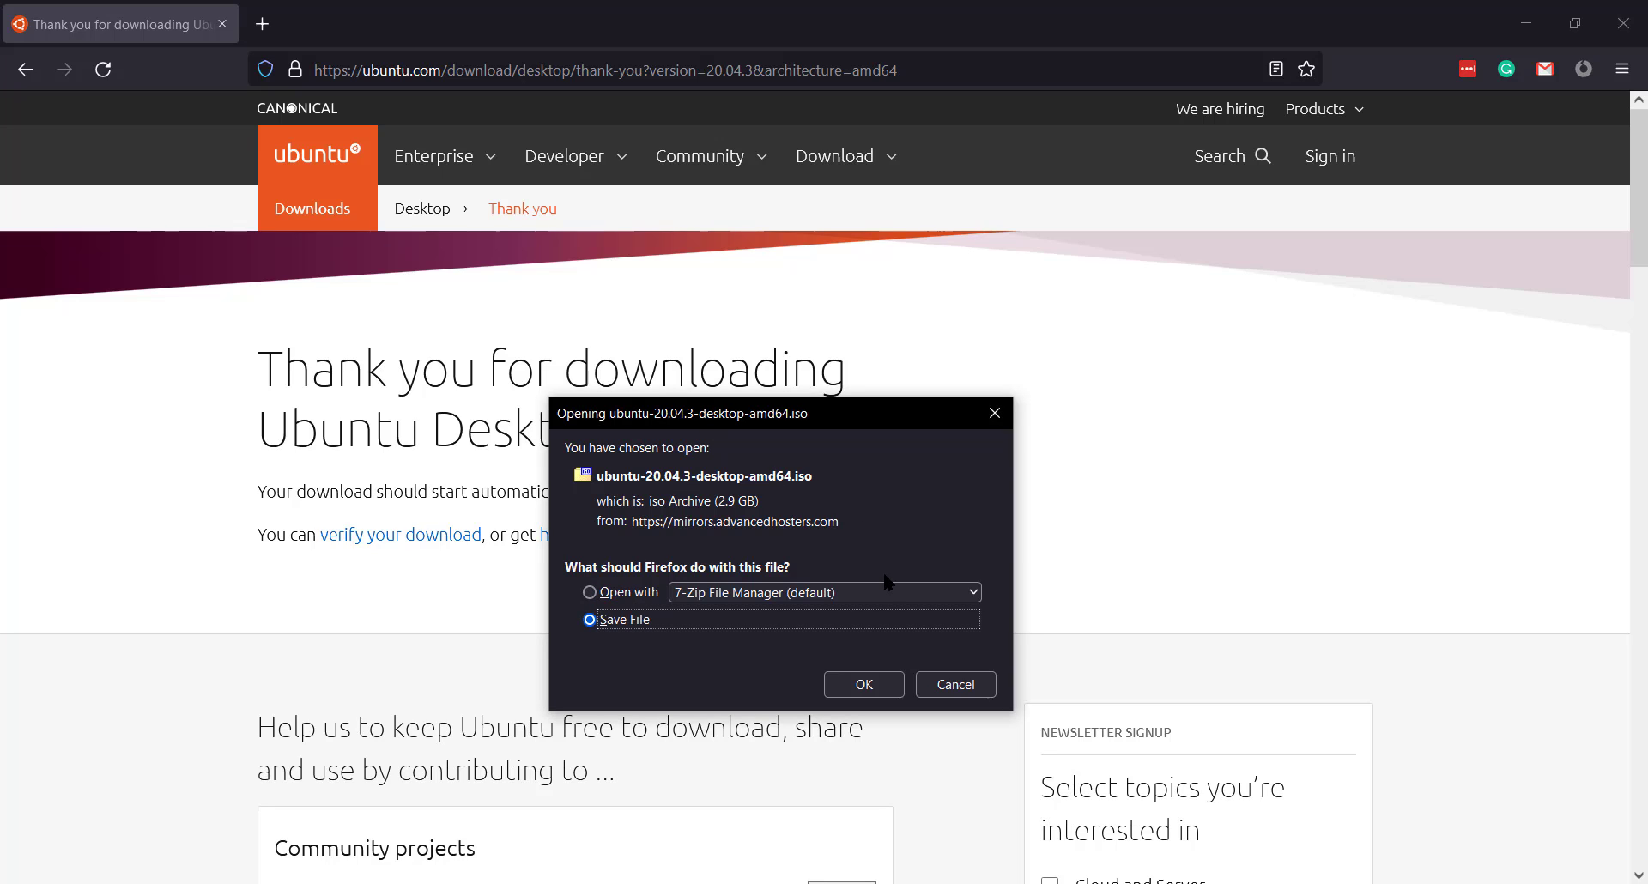
key(Return)
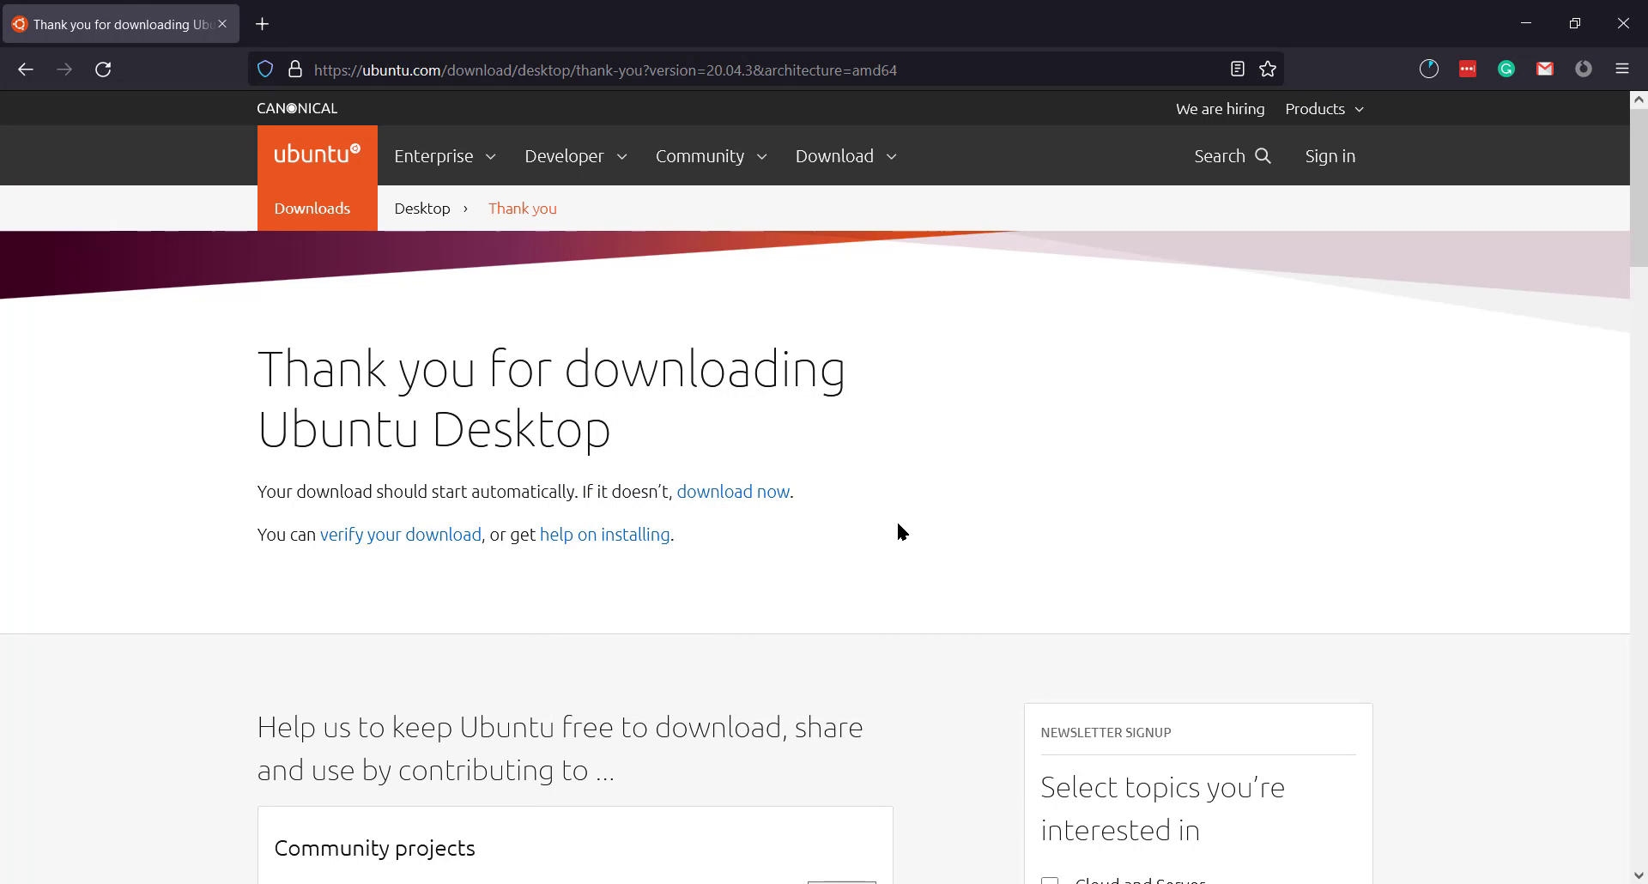
click(1431, 78)
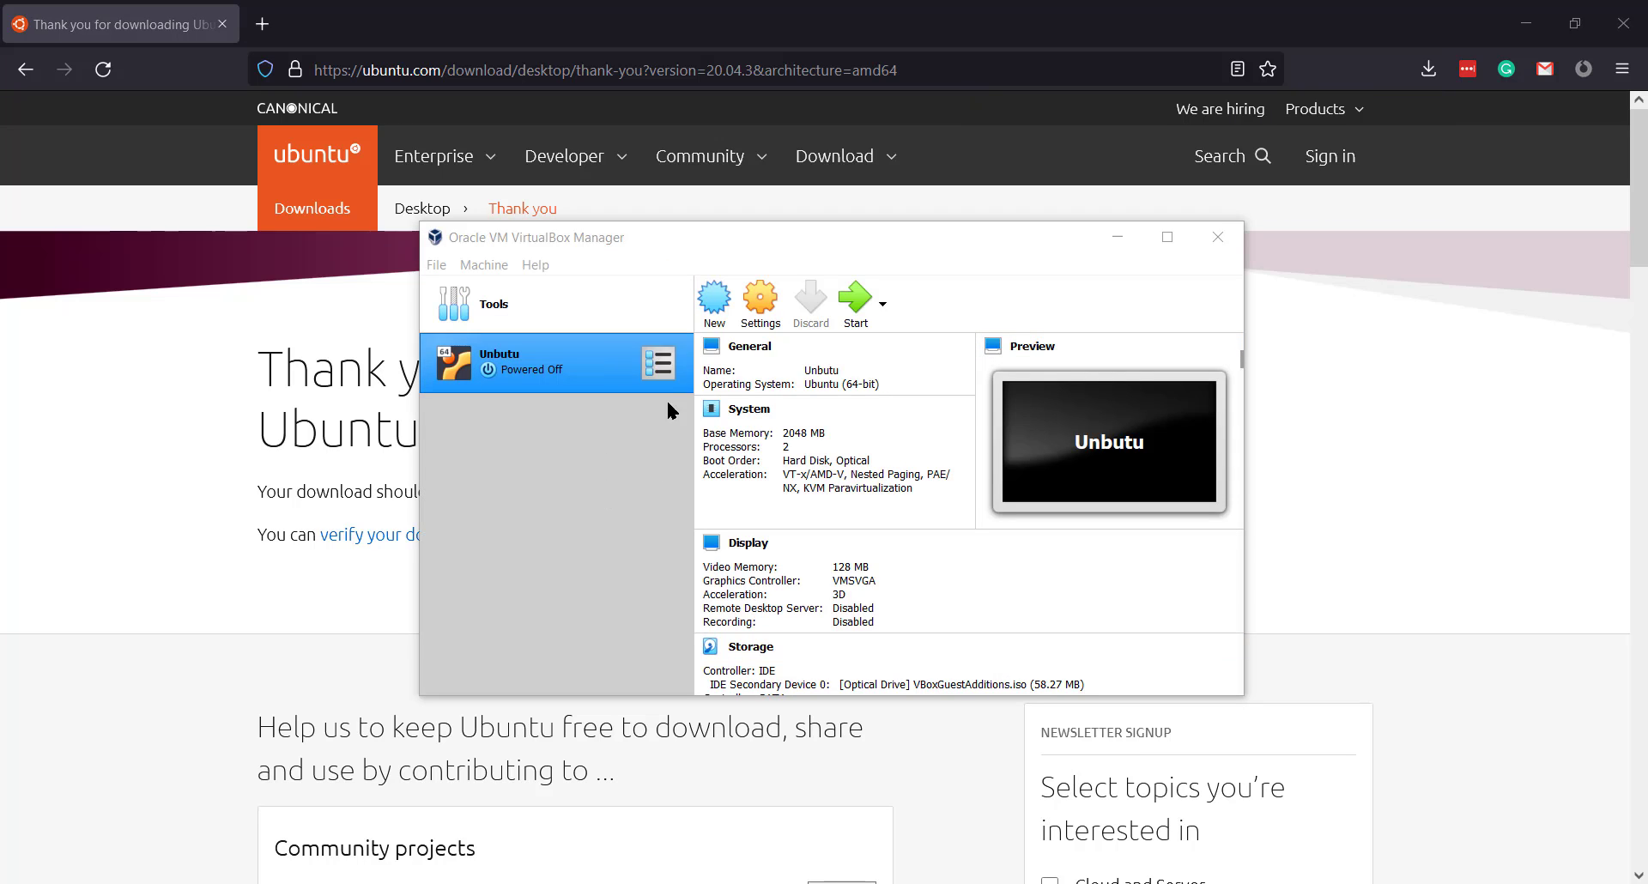
- In VirtualBox Manager, start a new virtual machine named Unbutu-2 with type Linux and version Ubuntu (64-bit)
click(715, 300)
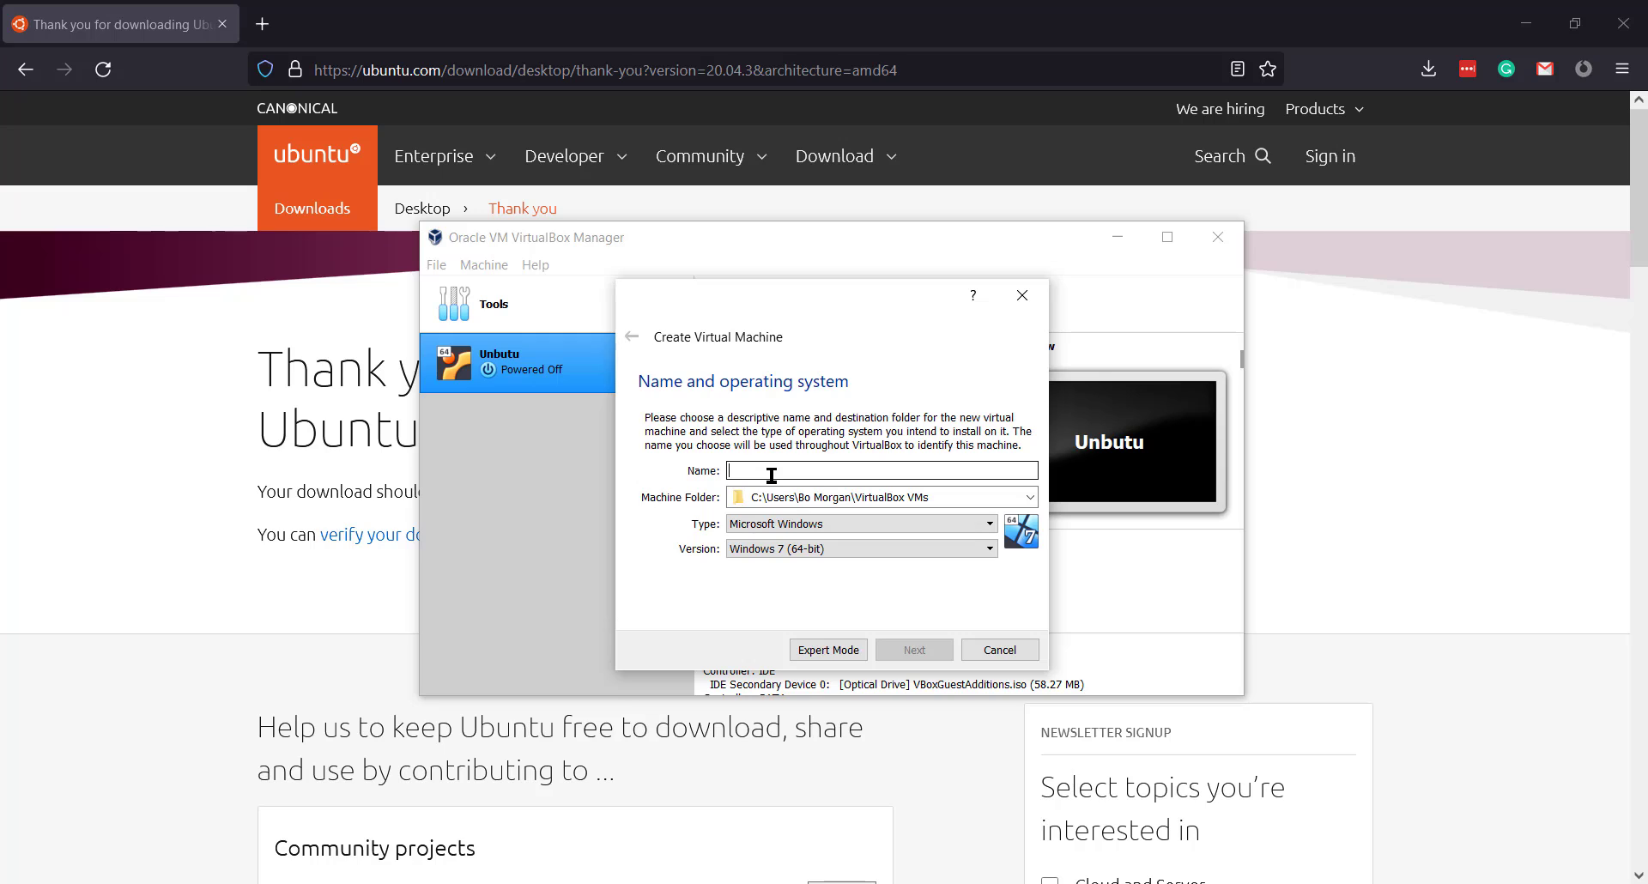
text(U)
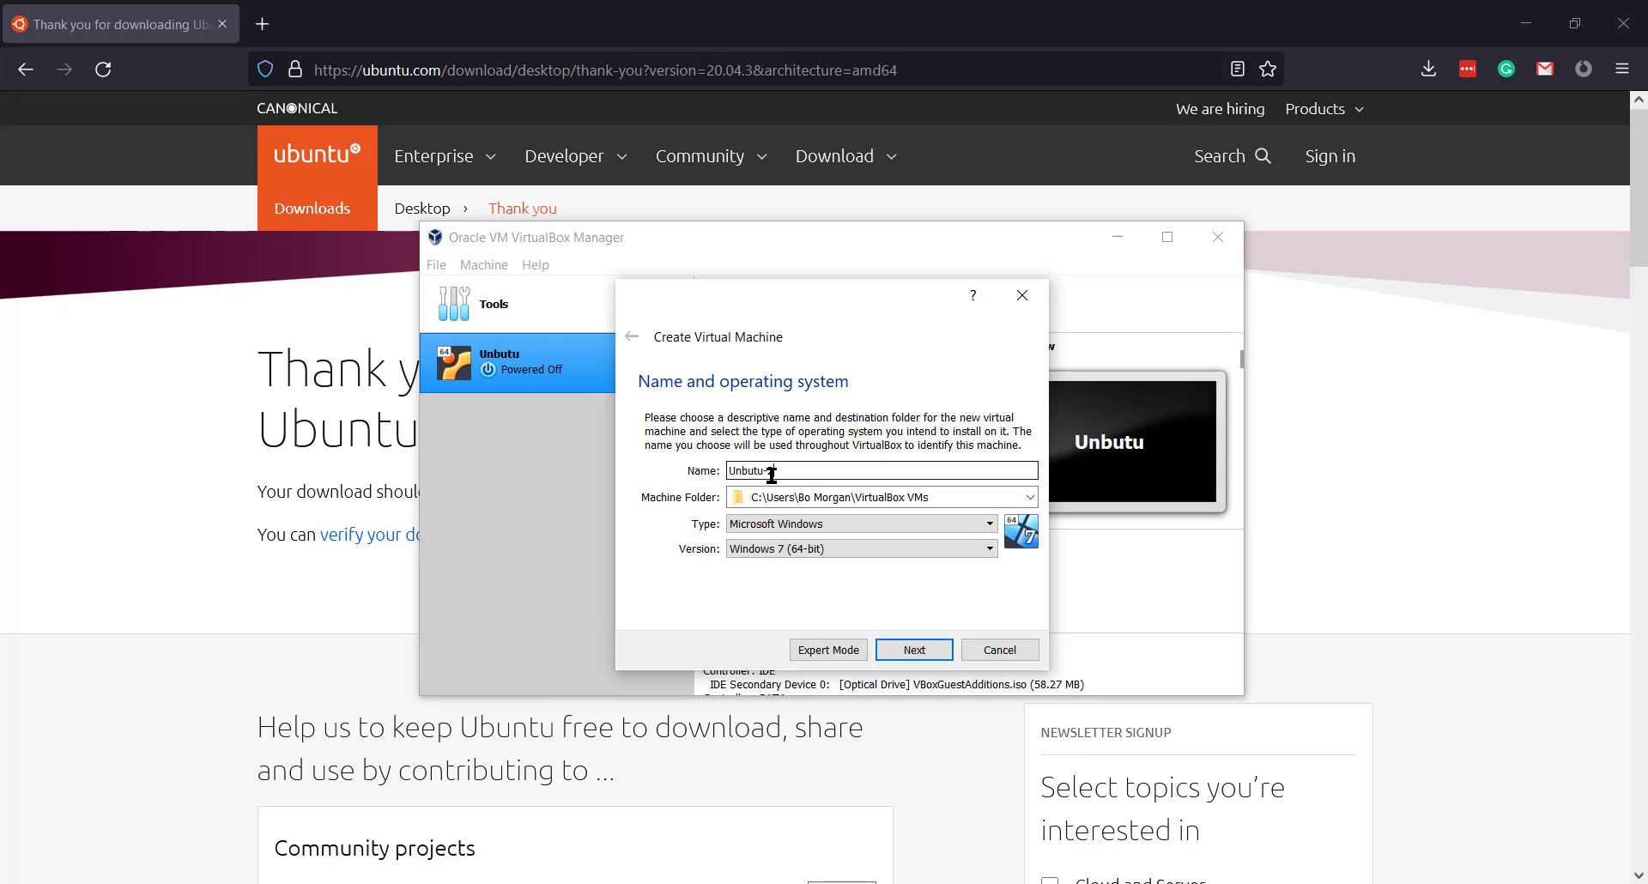
text(nbutu-2)
click(789, 524)
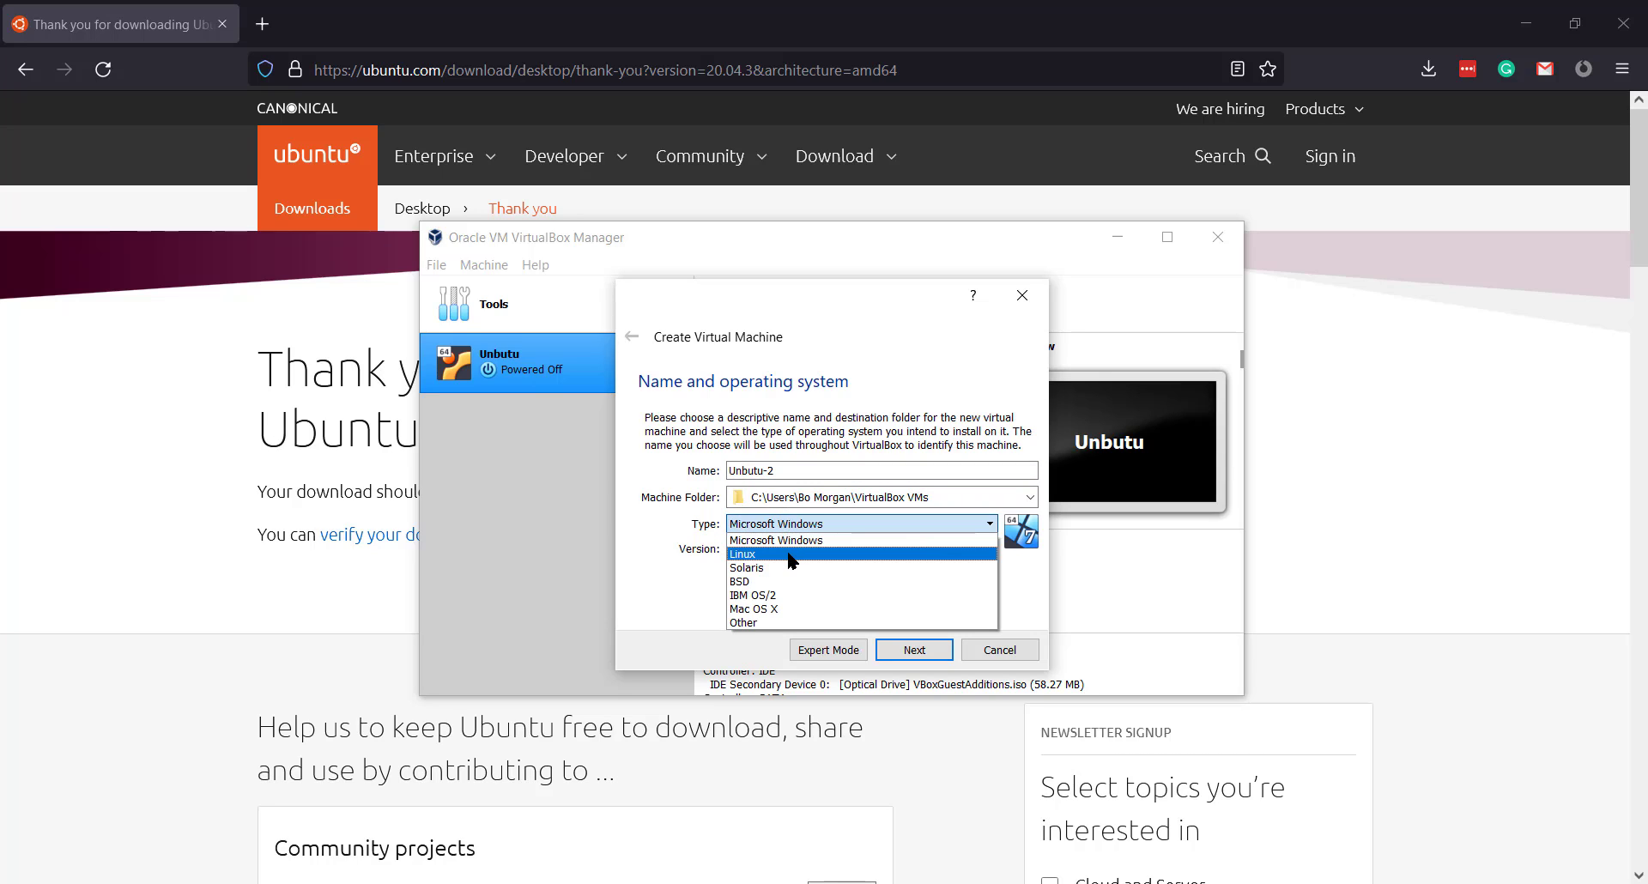
click(790, 555)
click(815, 550)
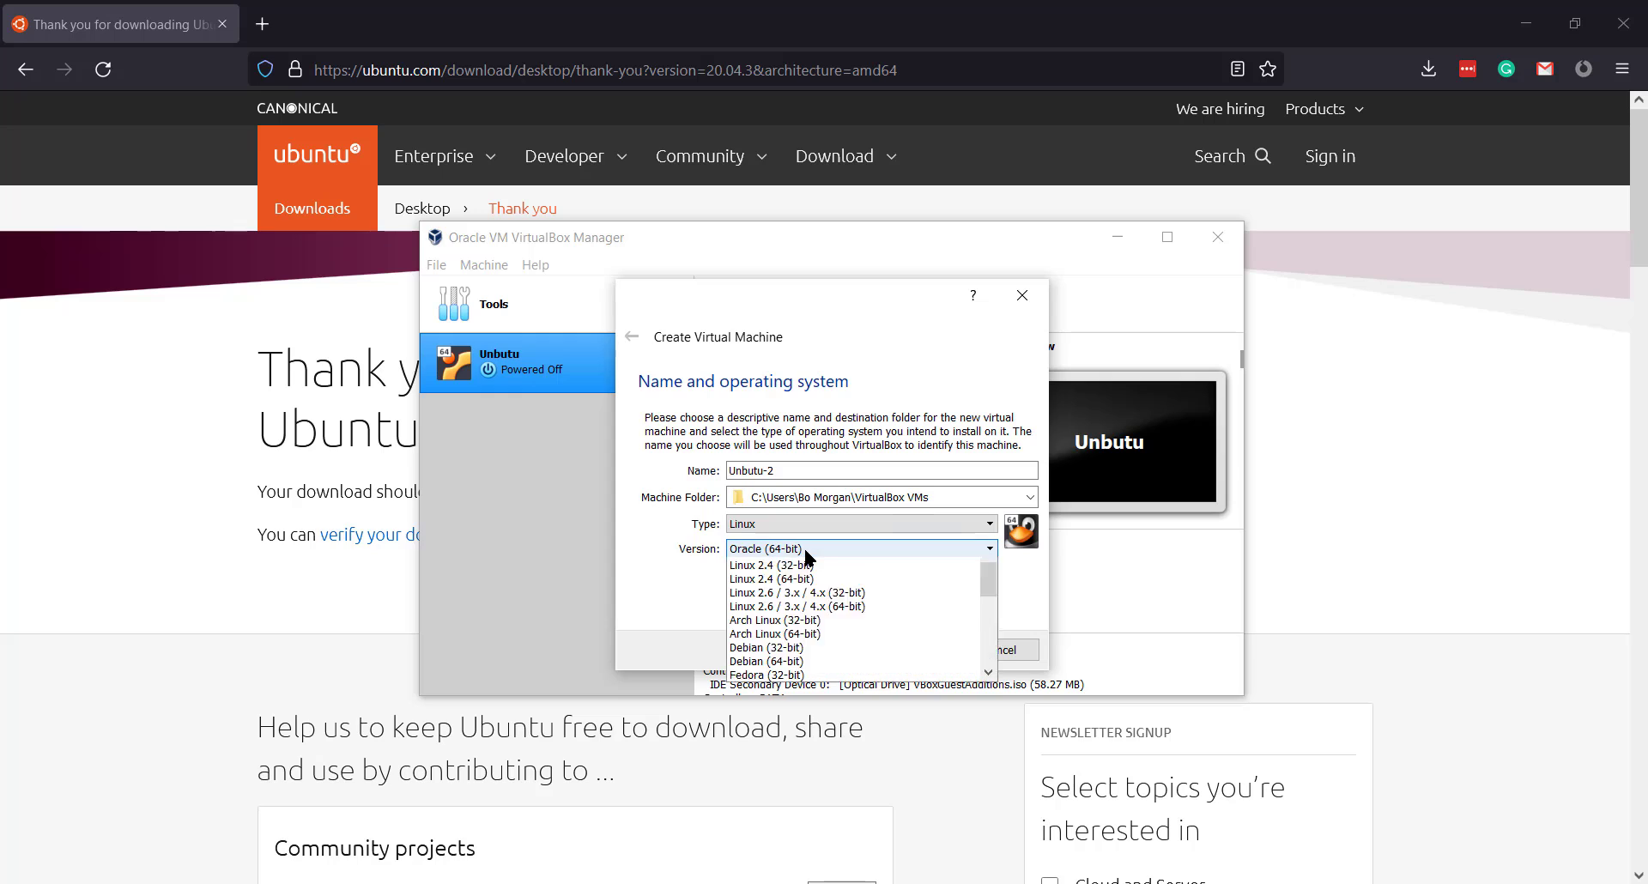
scroll(803, 636, down, 1)
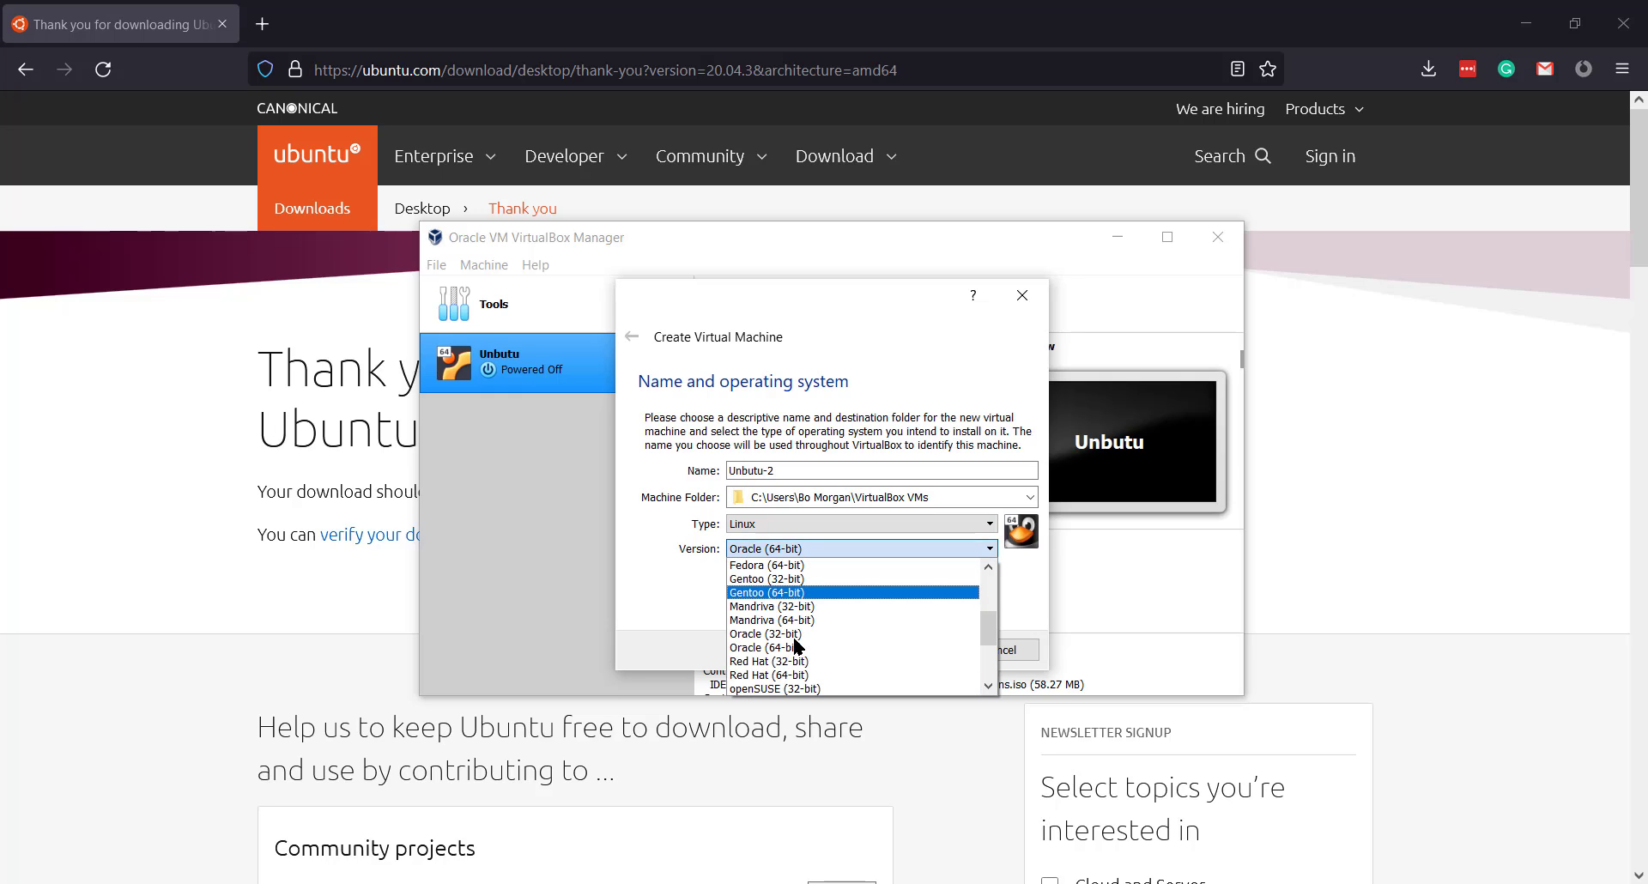
scroll(796, 645, down, 3)
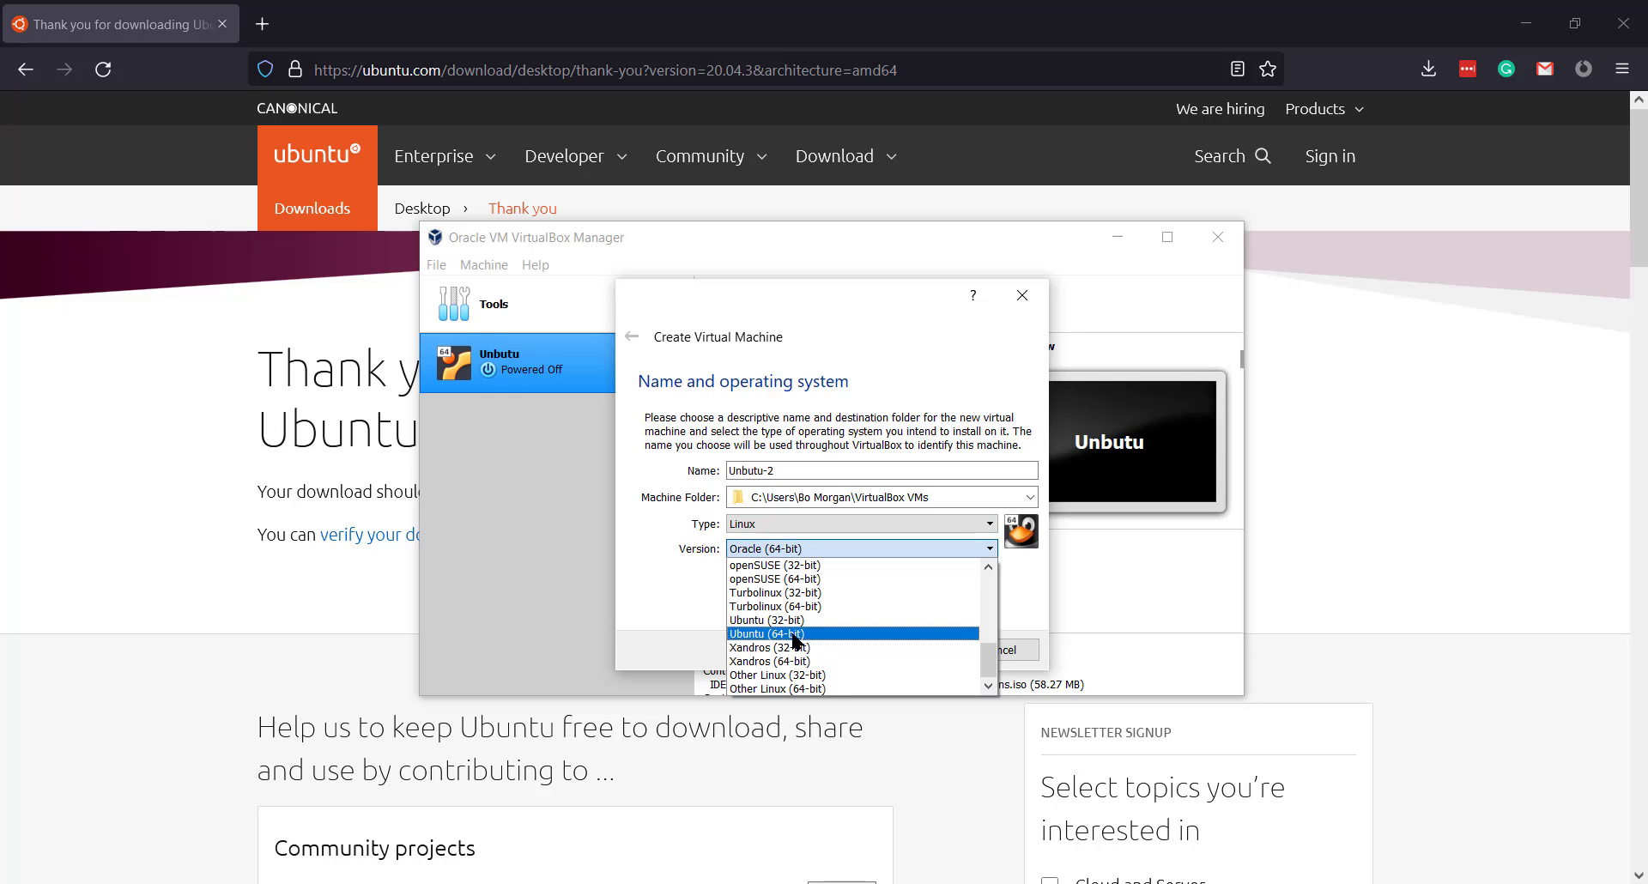
click(794, 637)
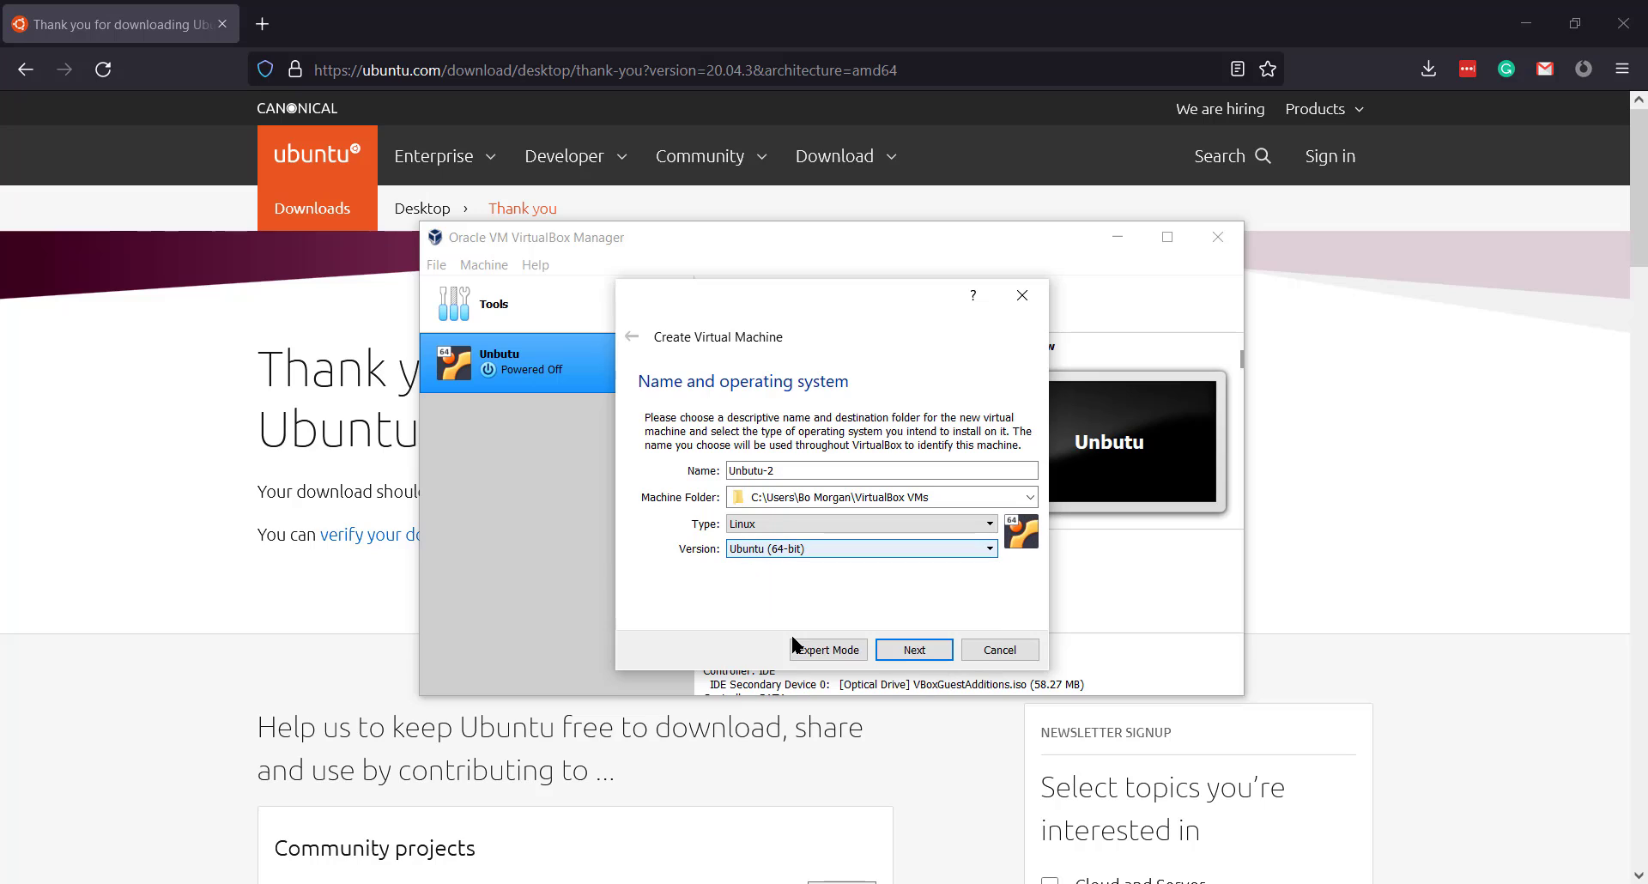
click(911, 651)
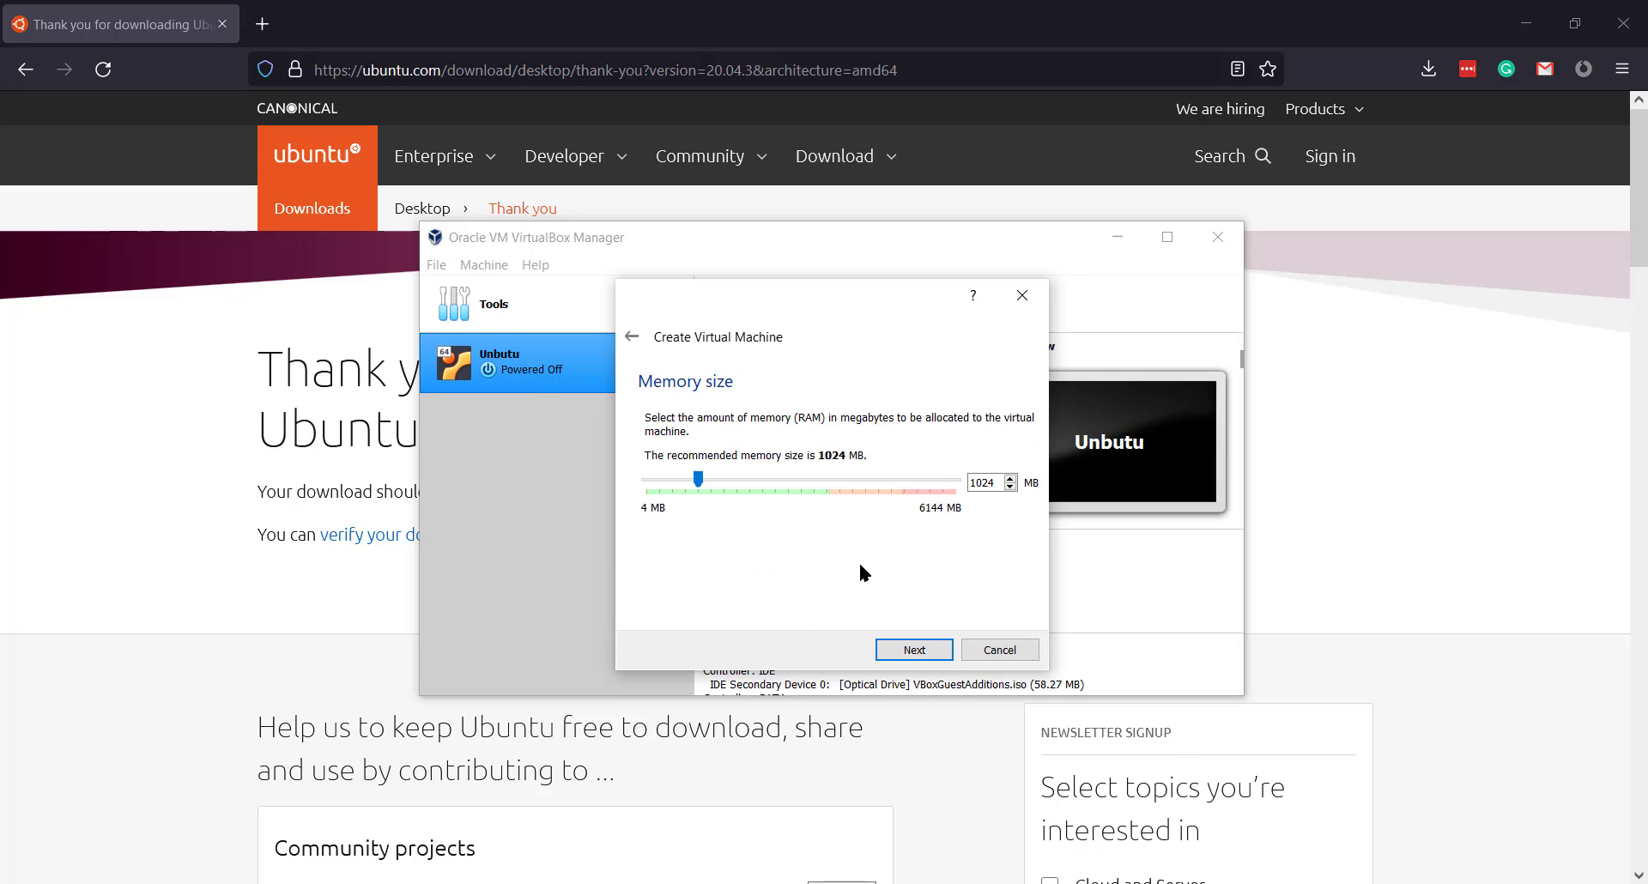
- Set the new virtual machine's memory size to 2048 MB
click(727, 763)
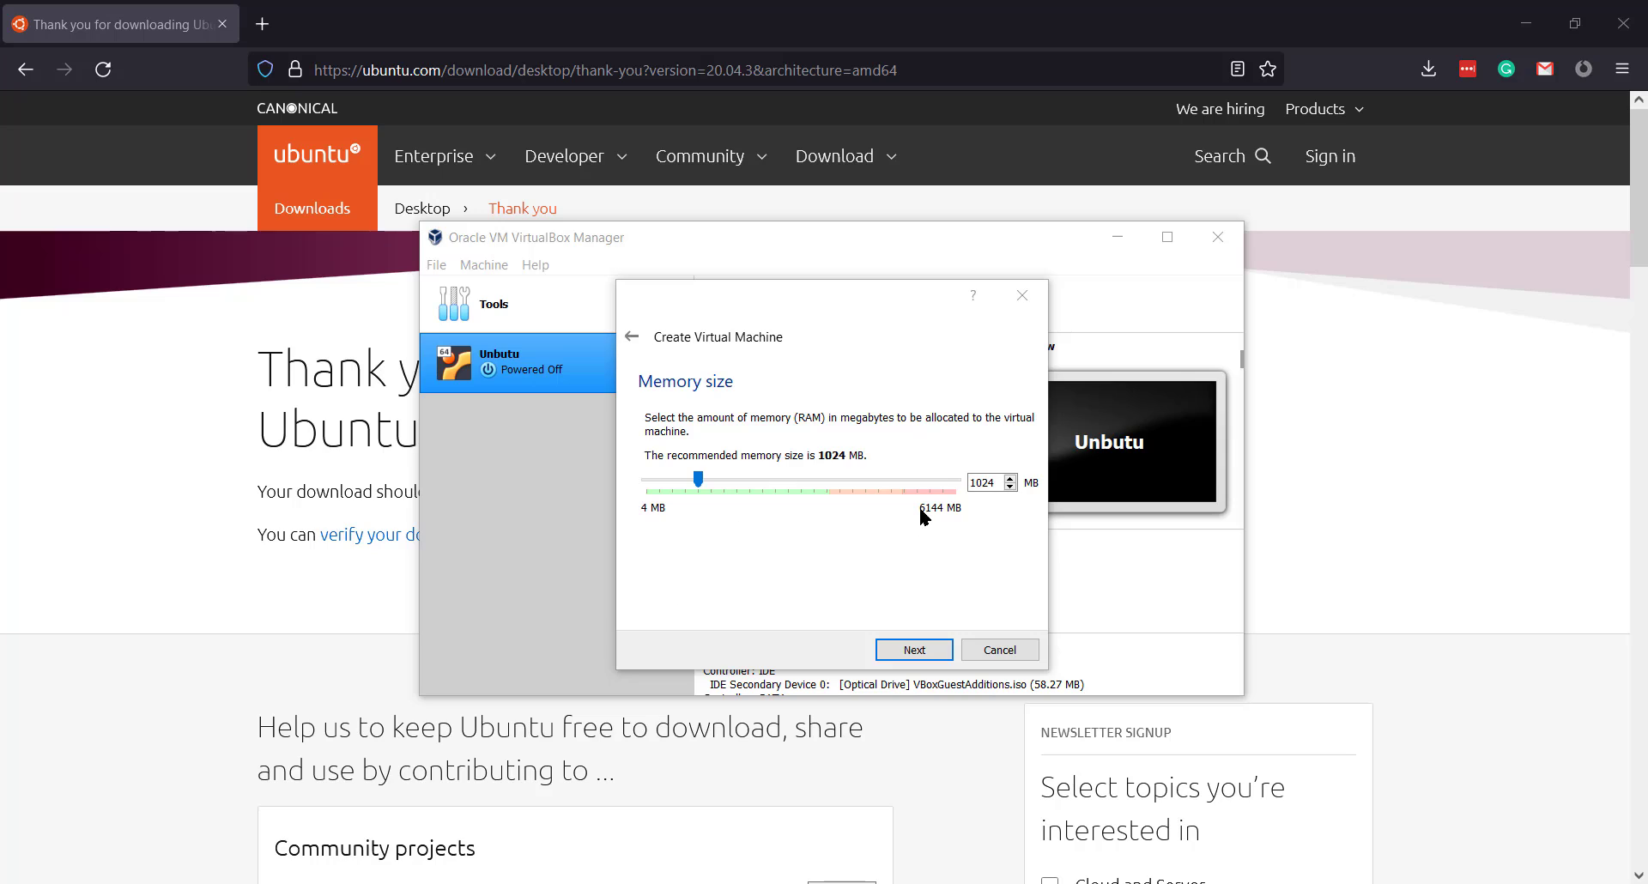
drag(996, 483, 965, 483)
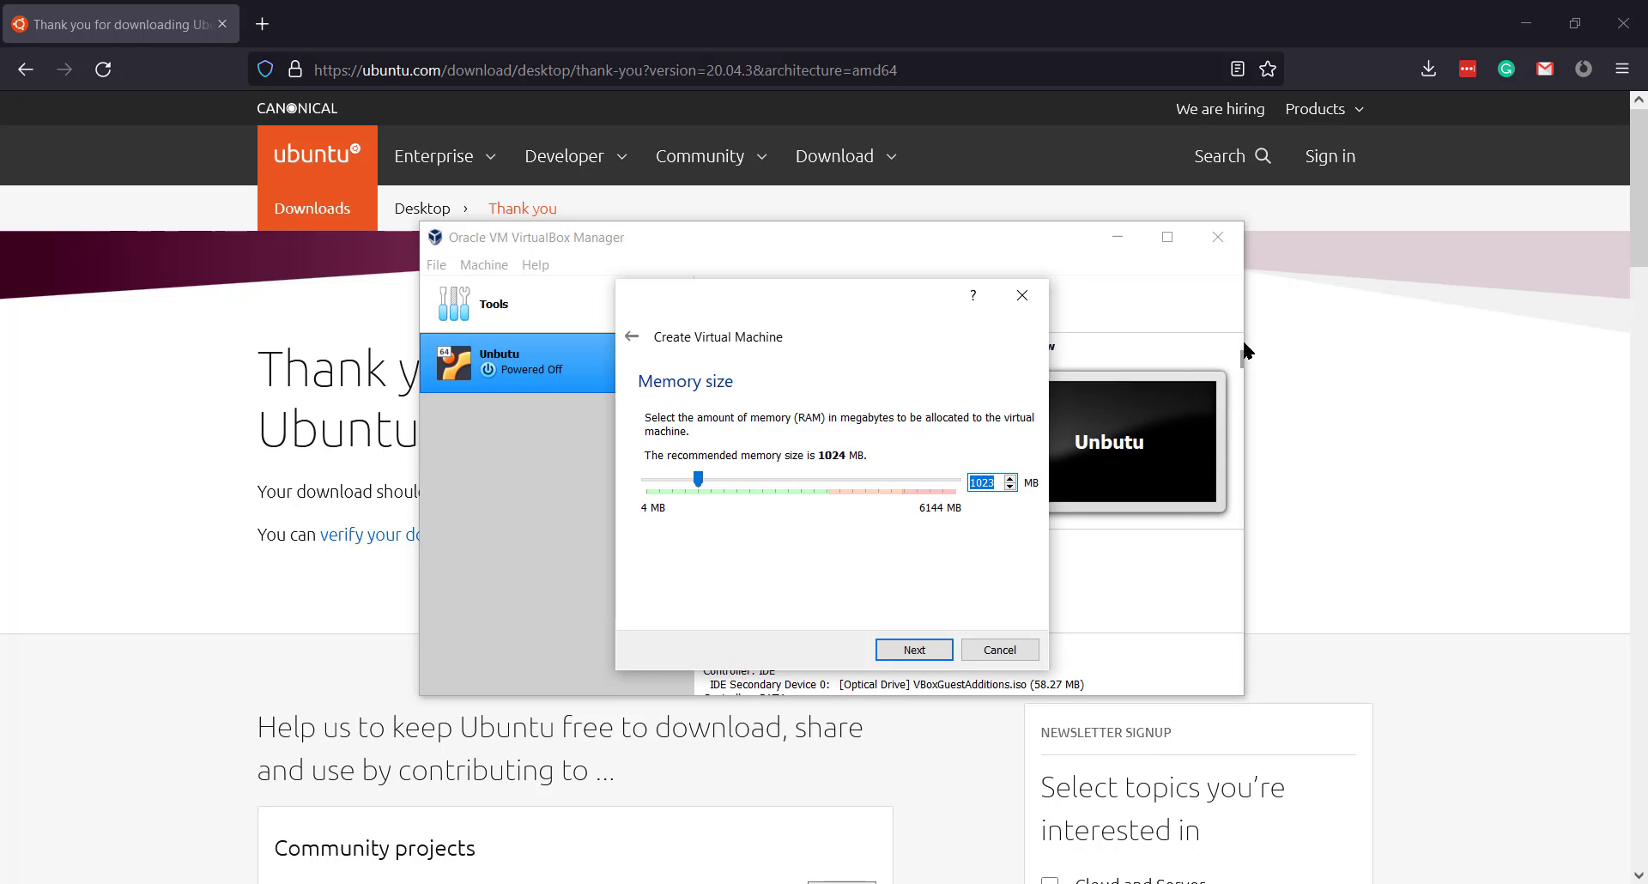
key(Up)
text(2048)
click(908, 650)
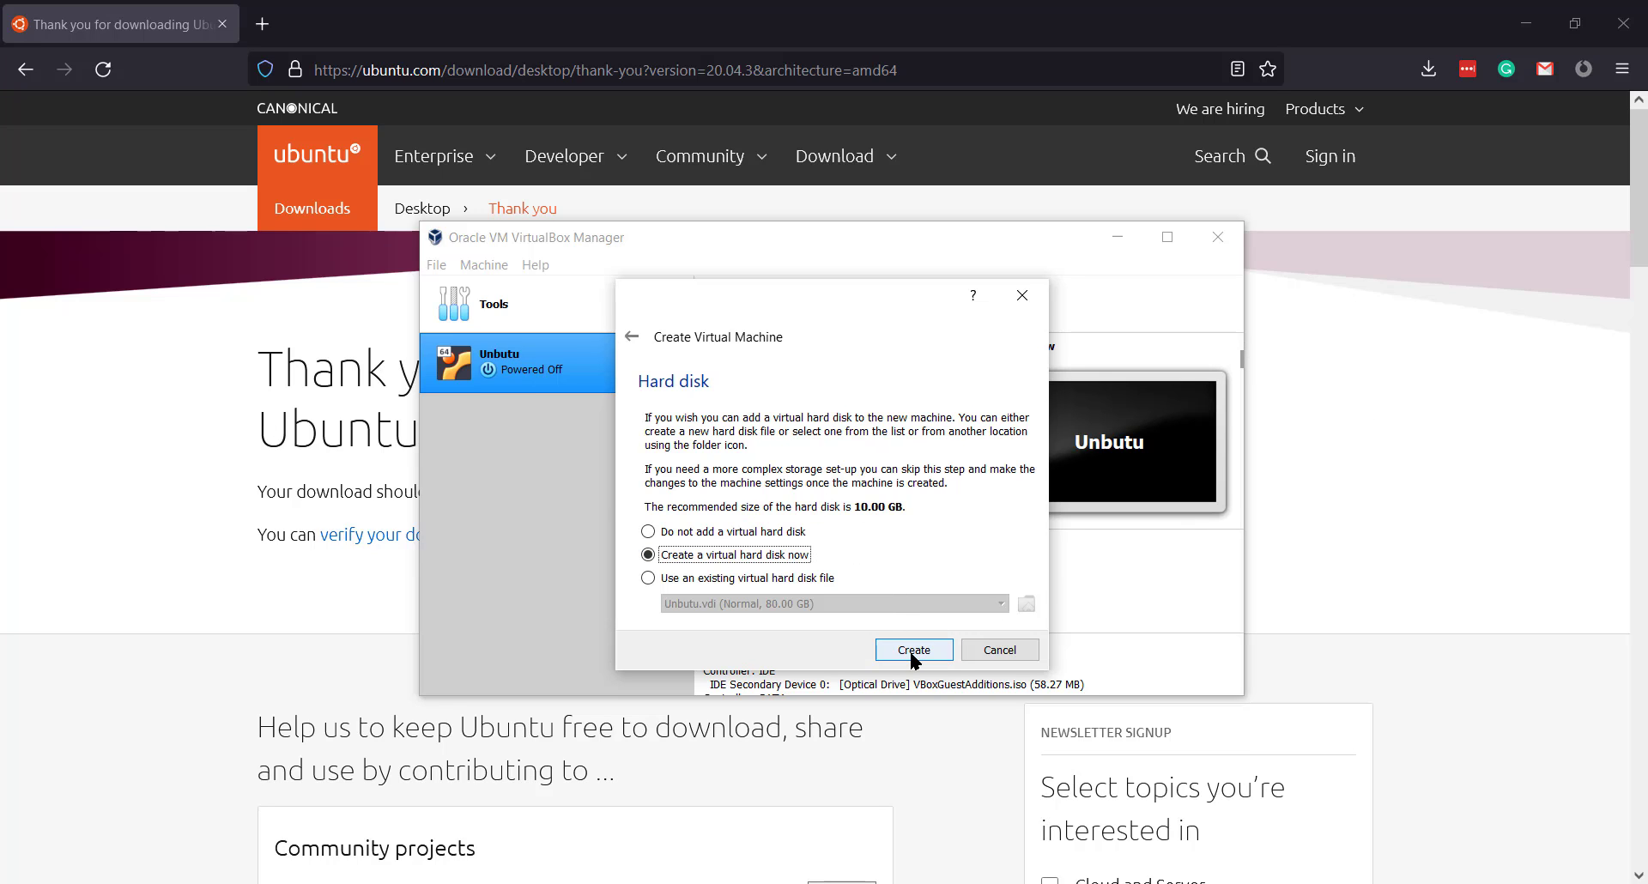
- Choose to create a virtual hard disk now, as a dynamically allocated VDI (VirtualBox Disk Image)
click(914, 650)
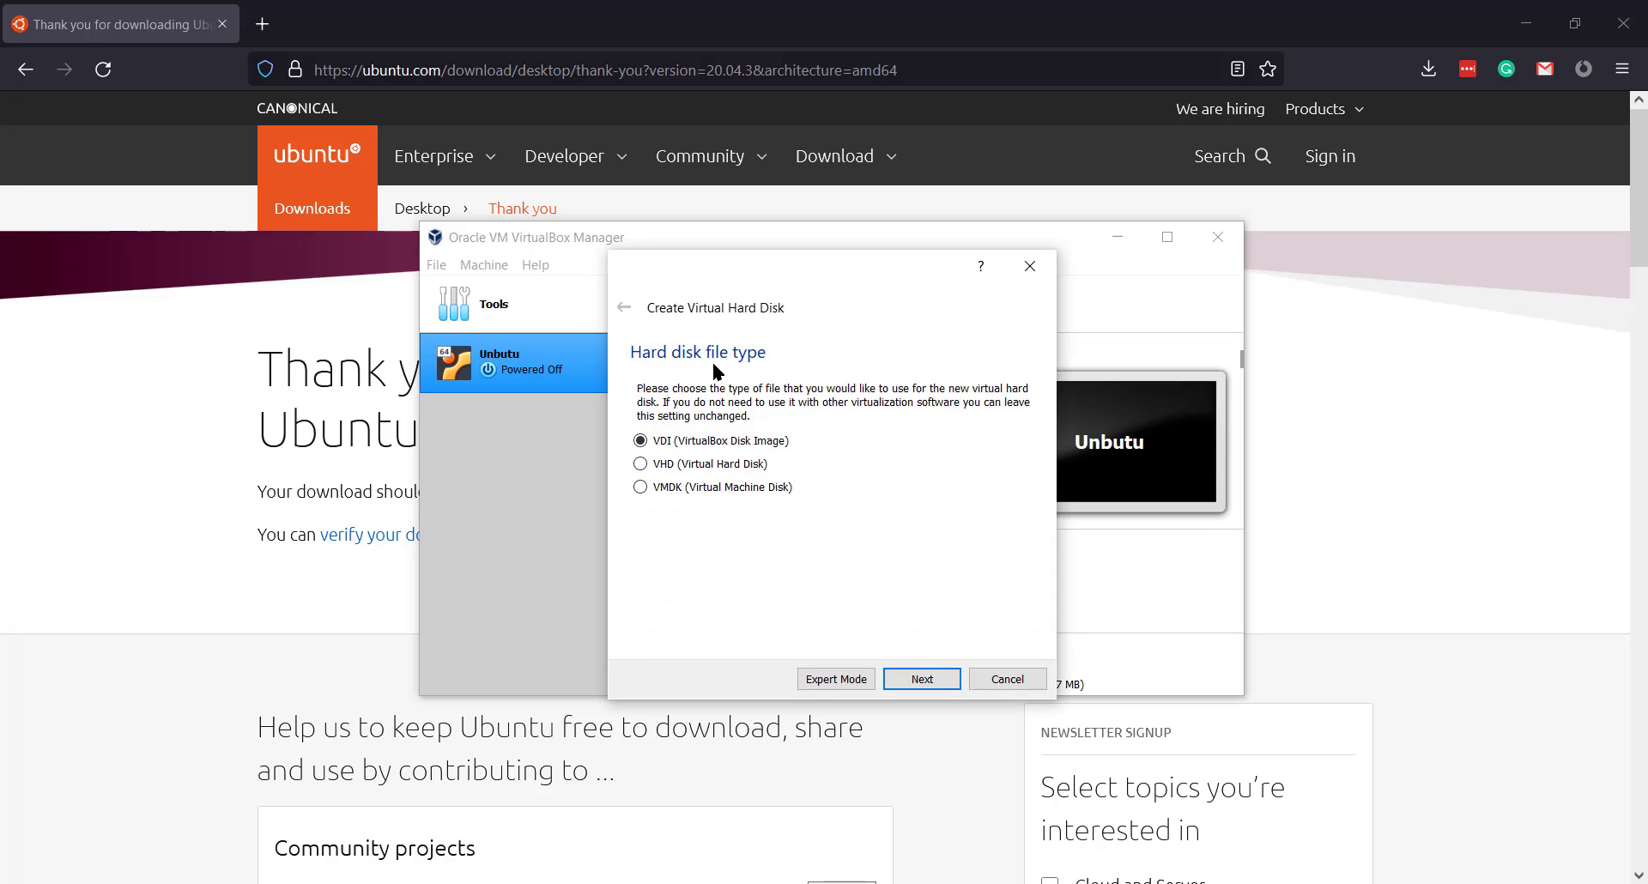
click(922, 677)
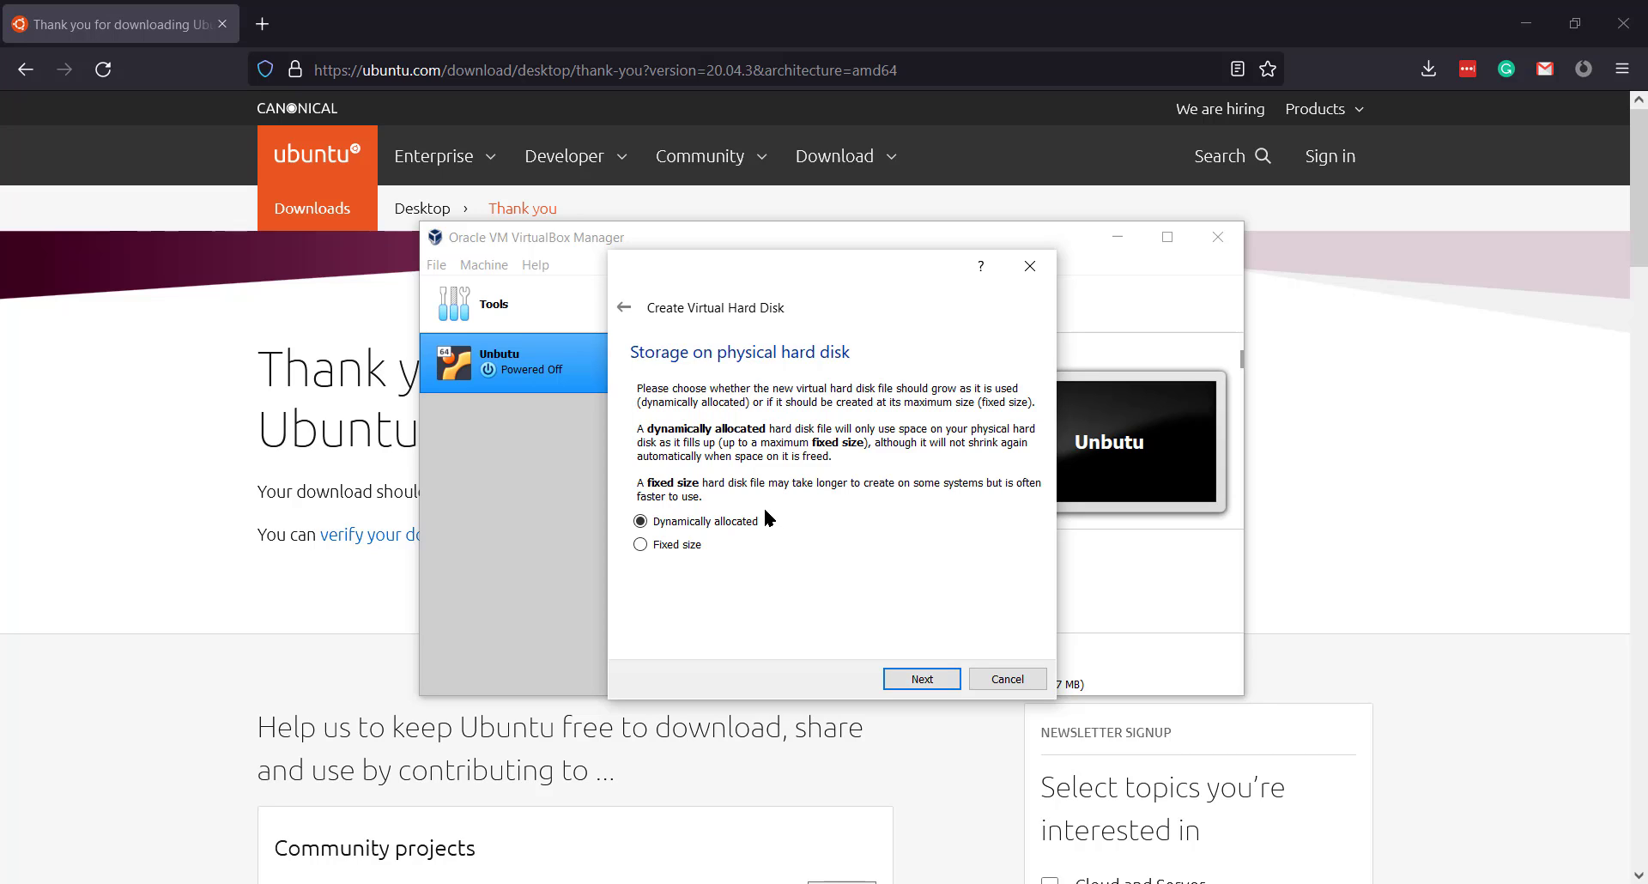
click(935, 673)
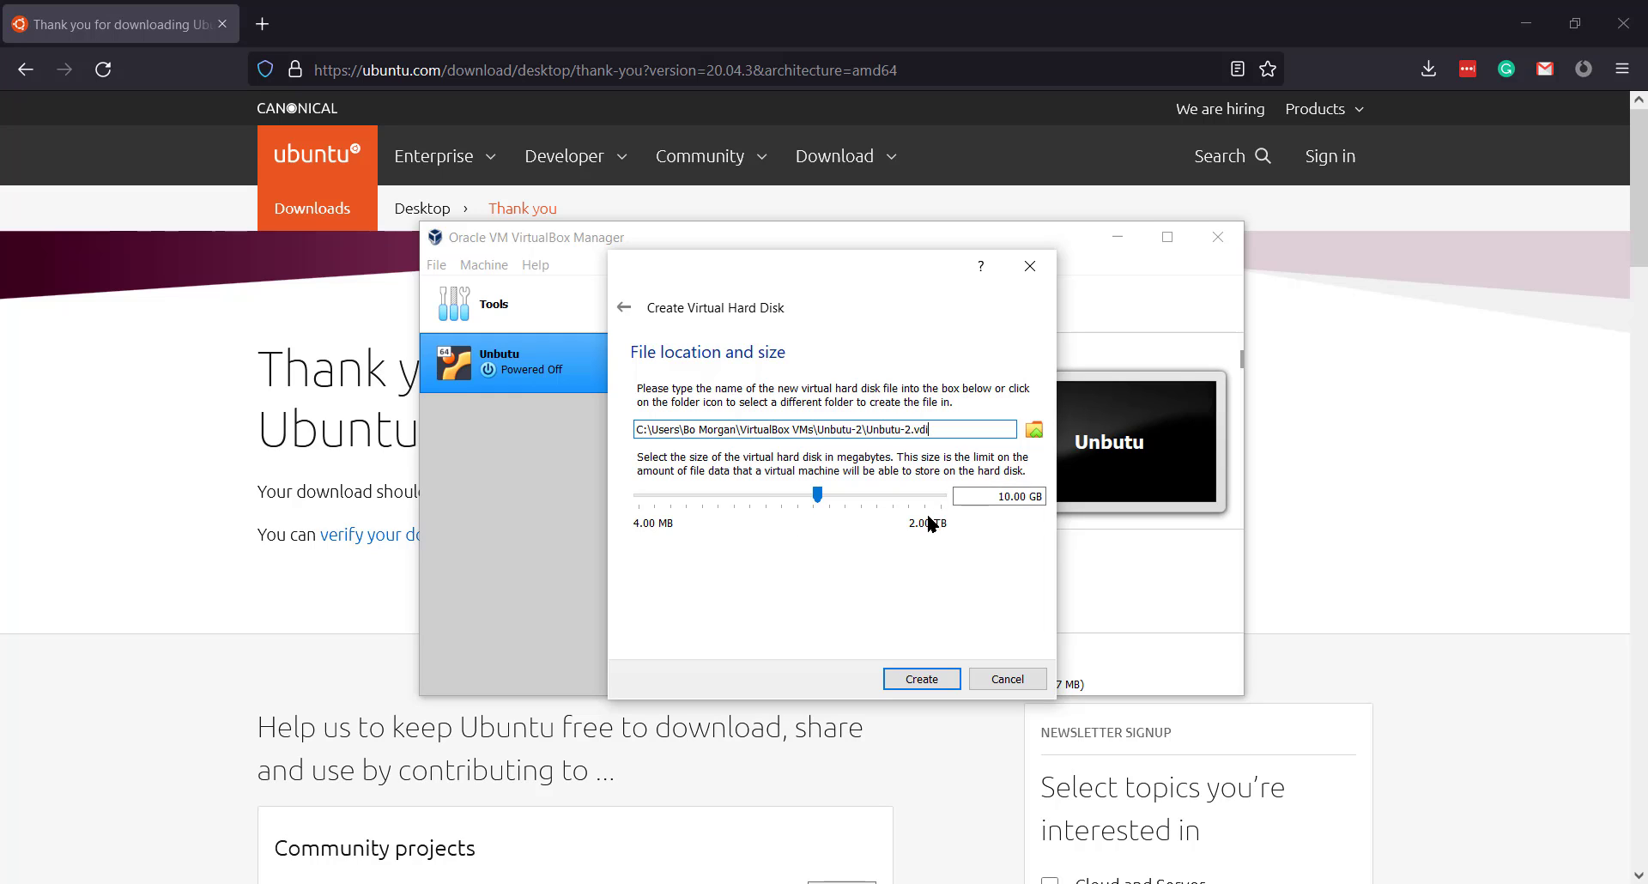
- Set the virtual hard disk size to 80 GB and create the disk
click(1010, 495)
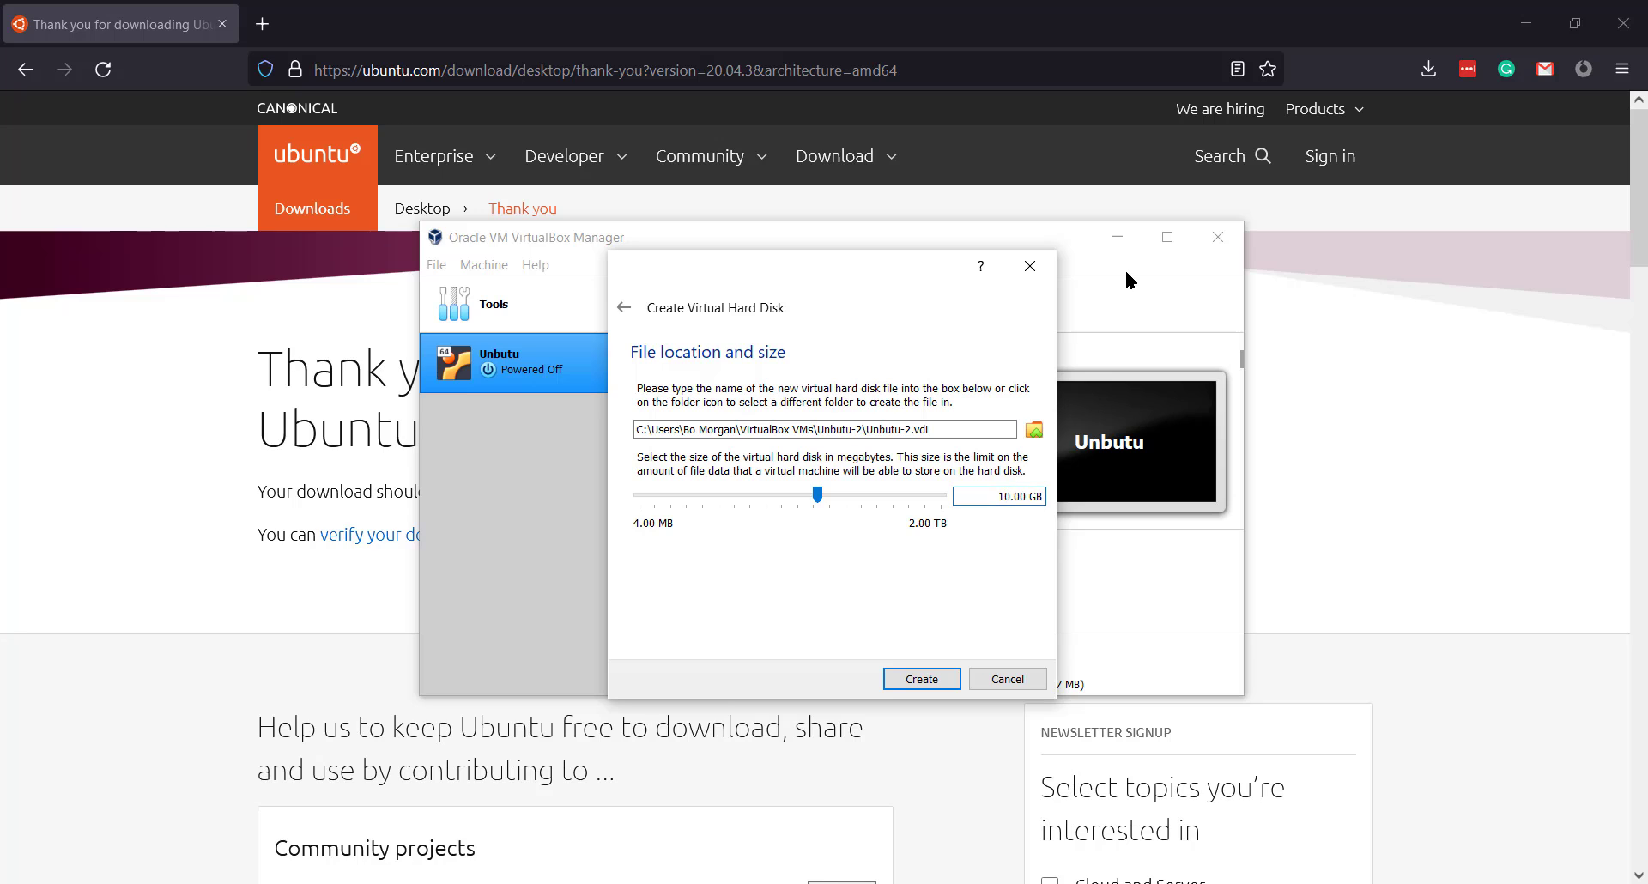
key(BackSpace)
text(8)
click(932, 678)
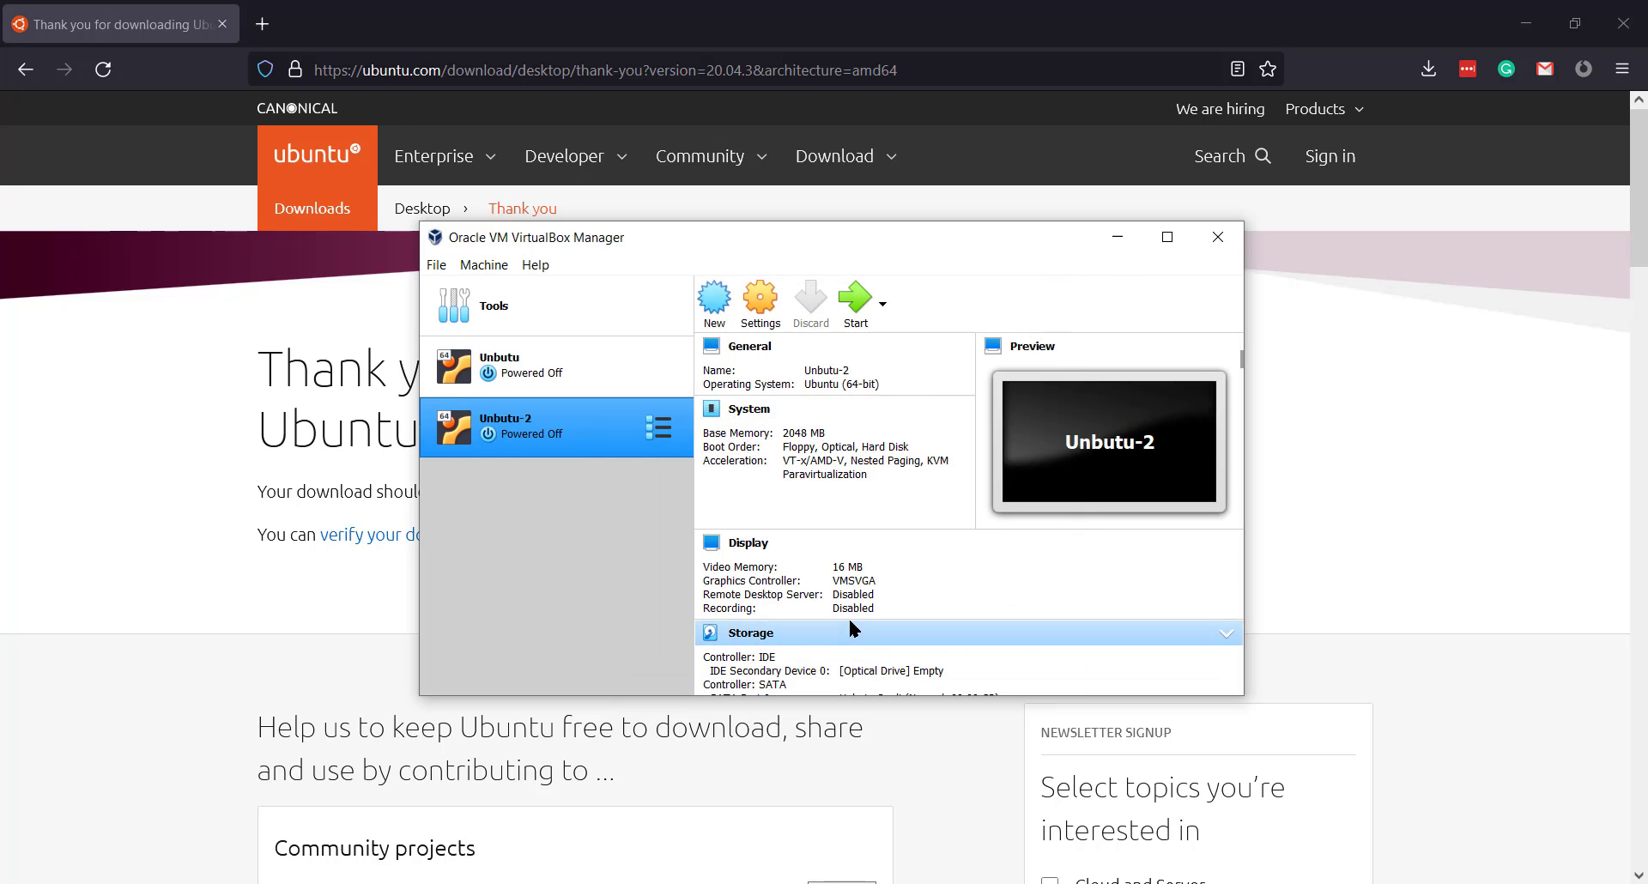
- Set both Shared Clipboard and Drag'n'Drop to Bidirectional in the advanced general settings of Unbutu-2
click(738, 771)
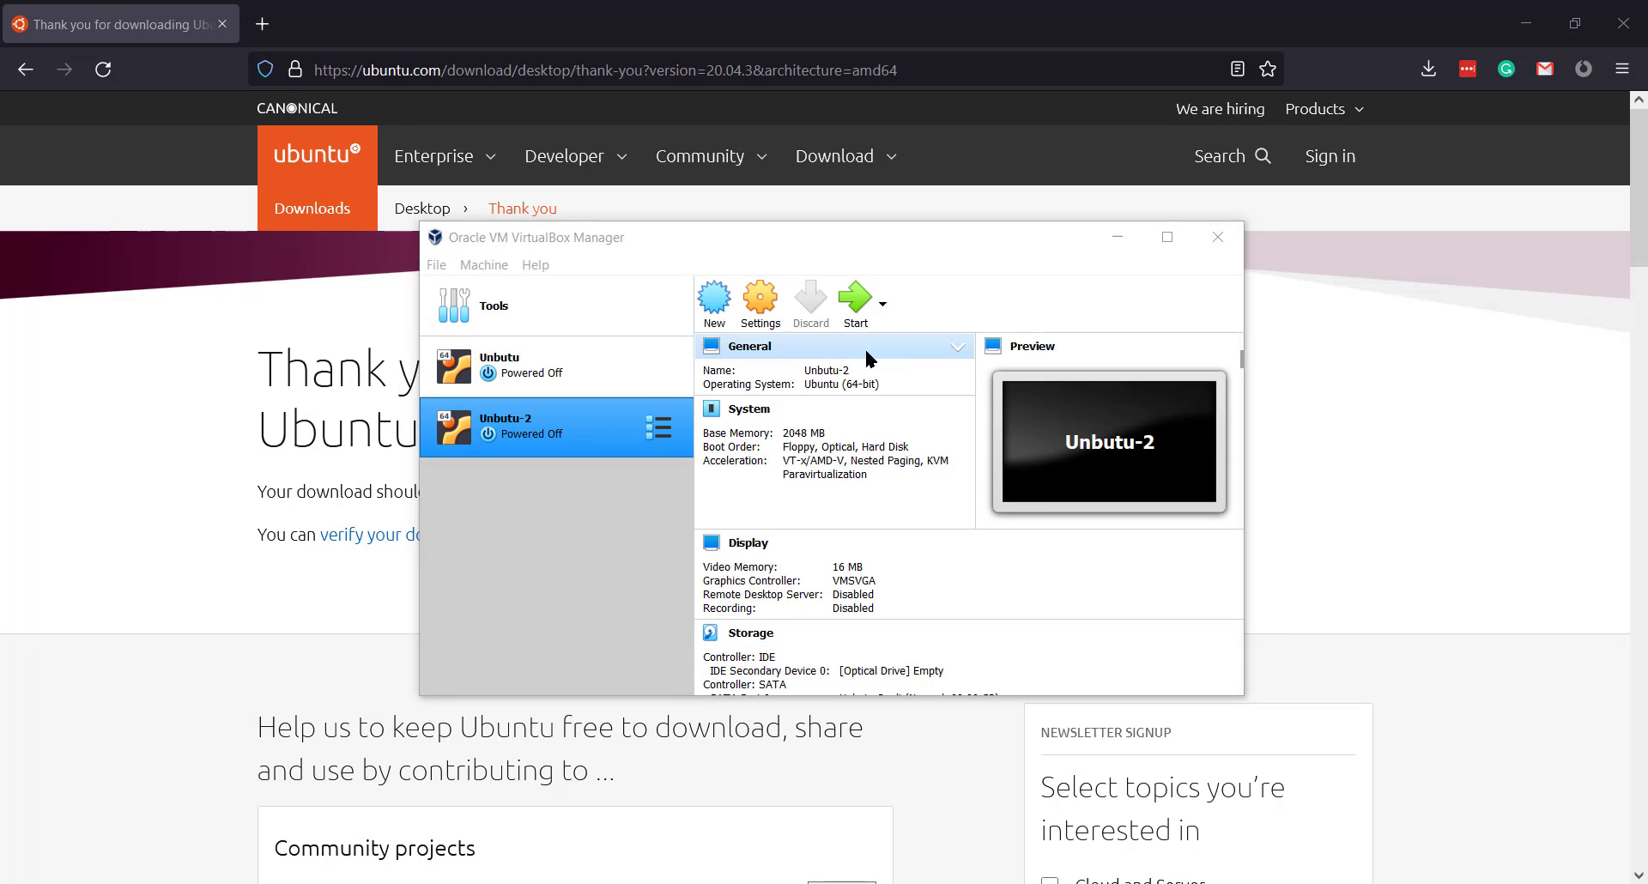
click(761, 312)
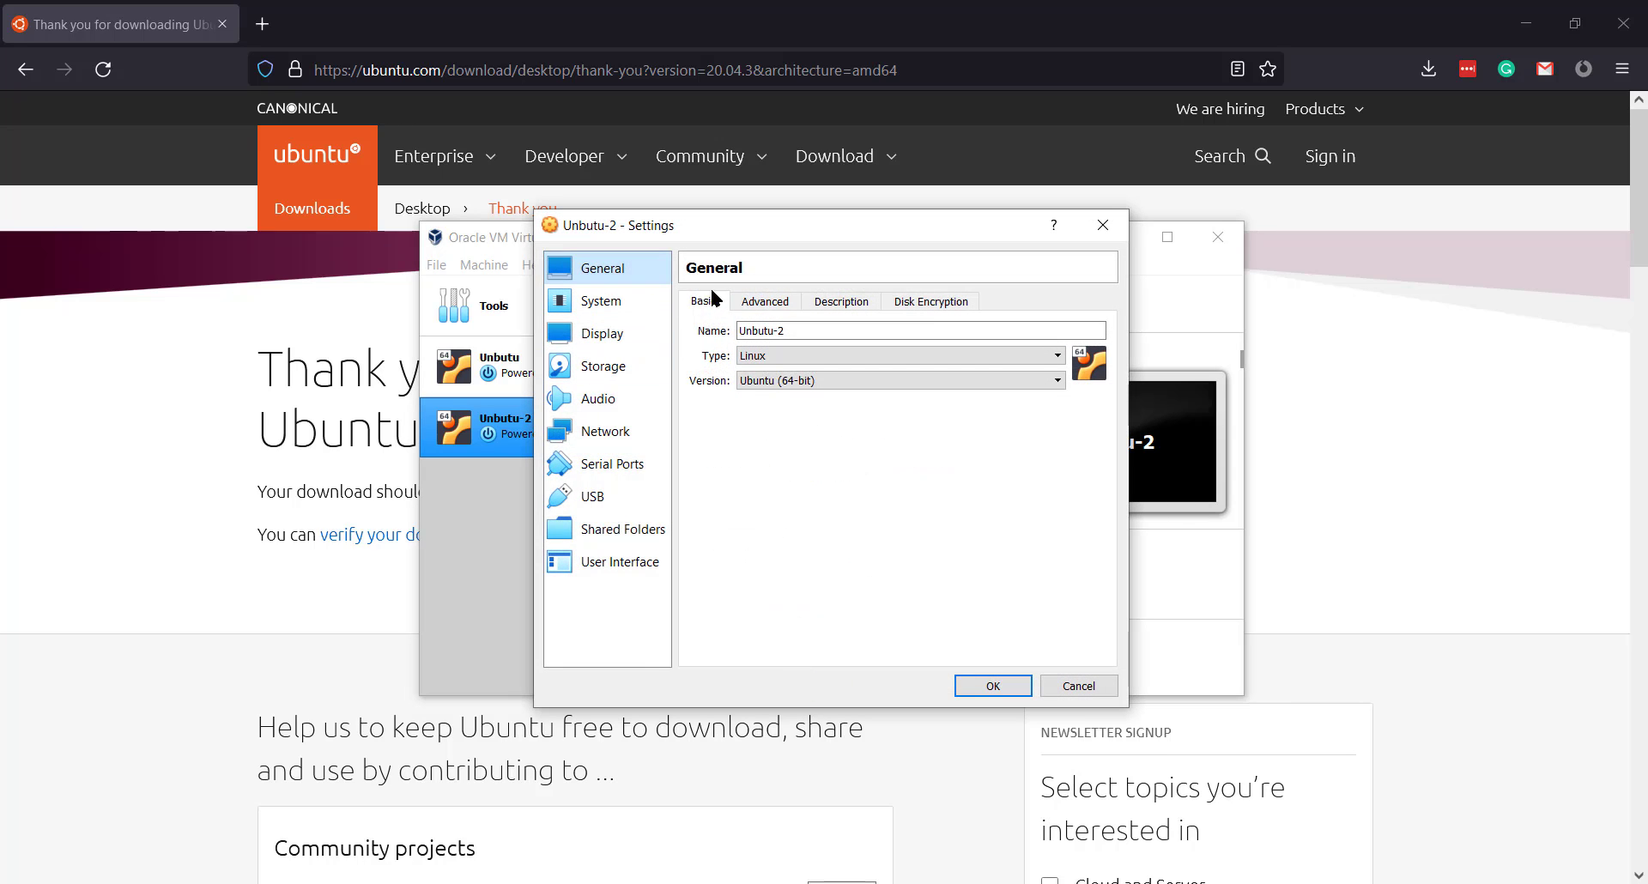
click(765, 302)
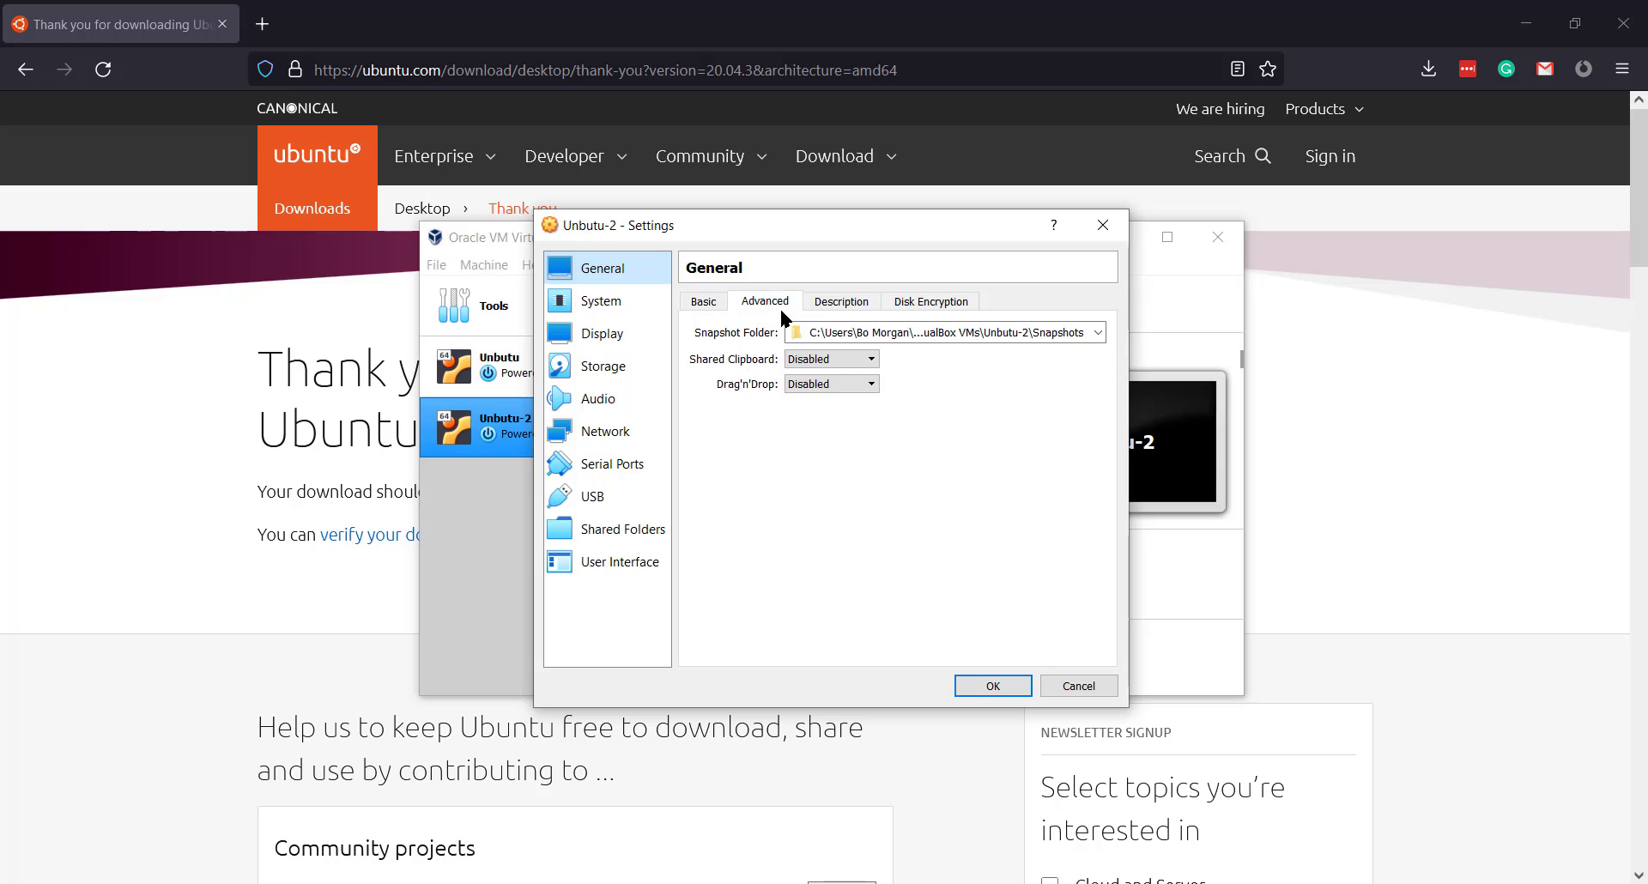
click(831, 368)
click(851, 415)
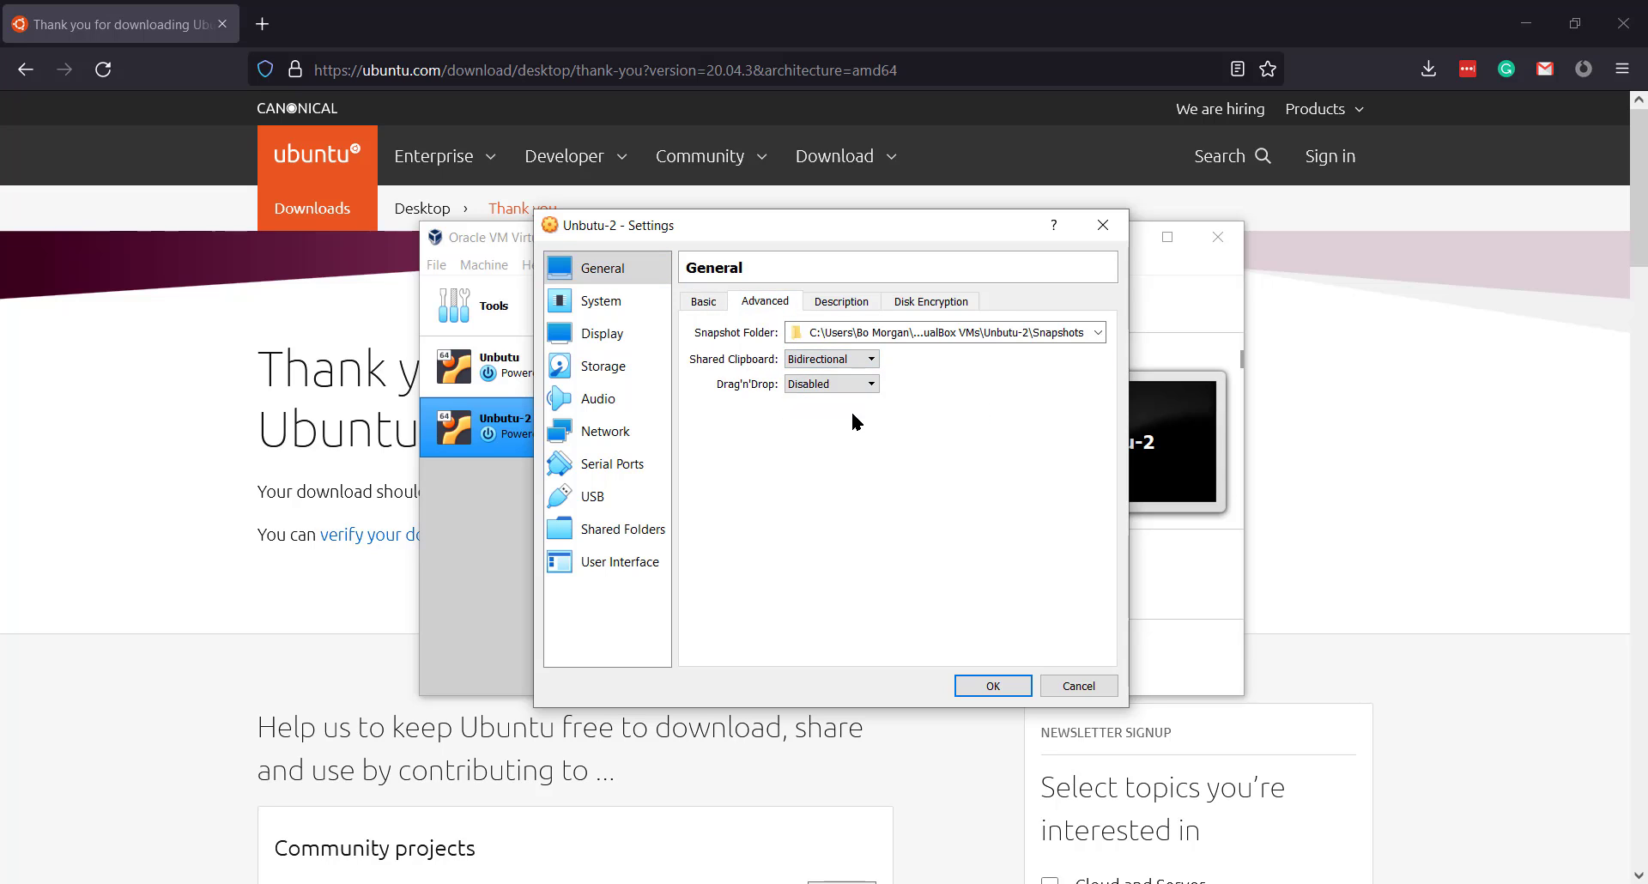
click(831, 384)
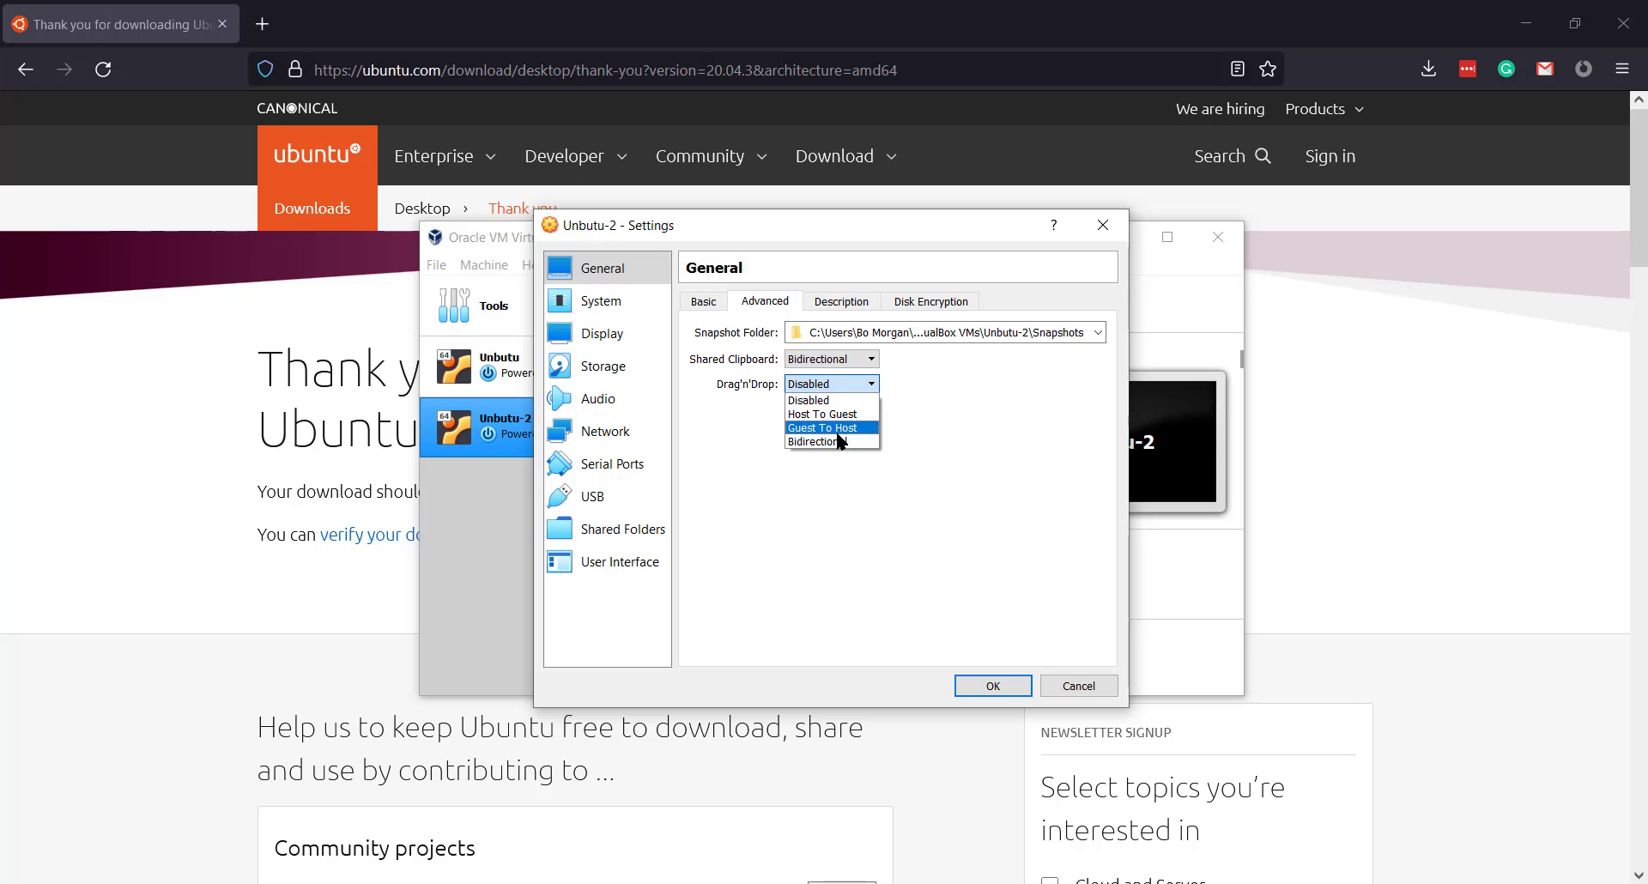
click(838, 442)
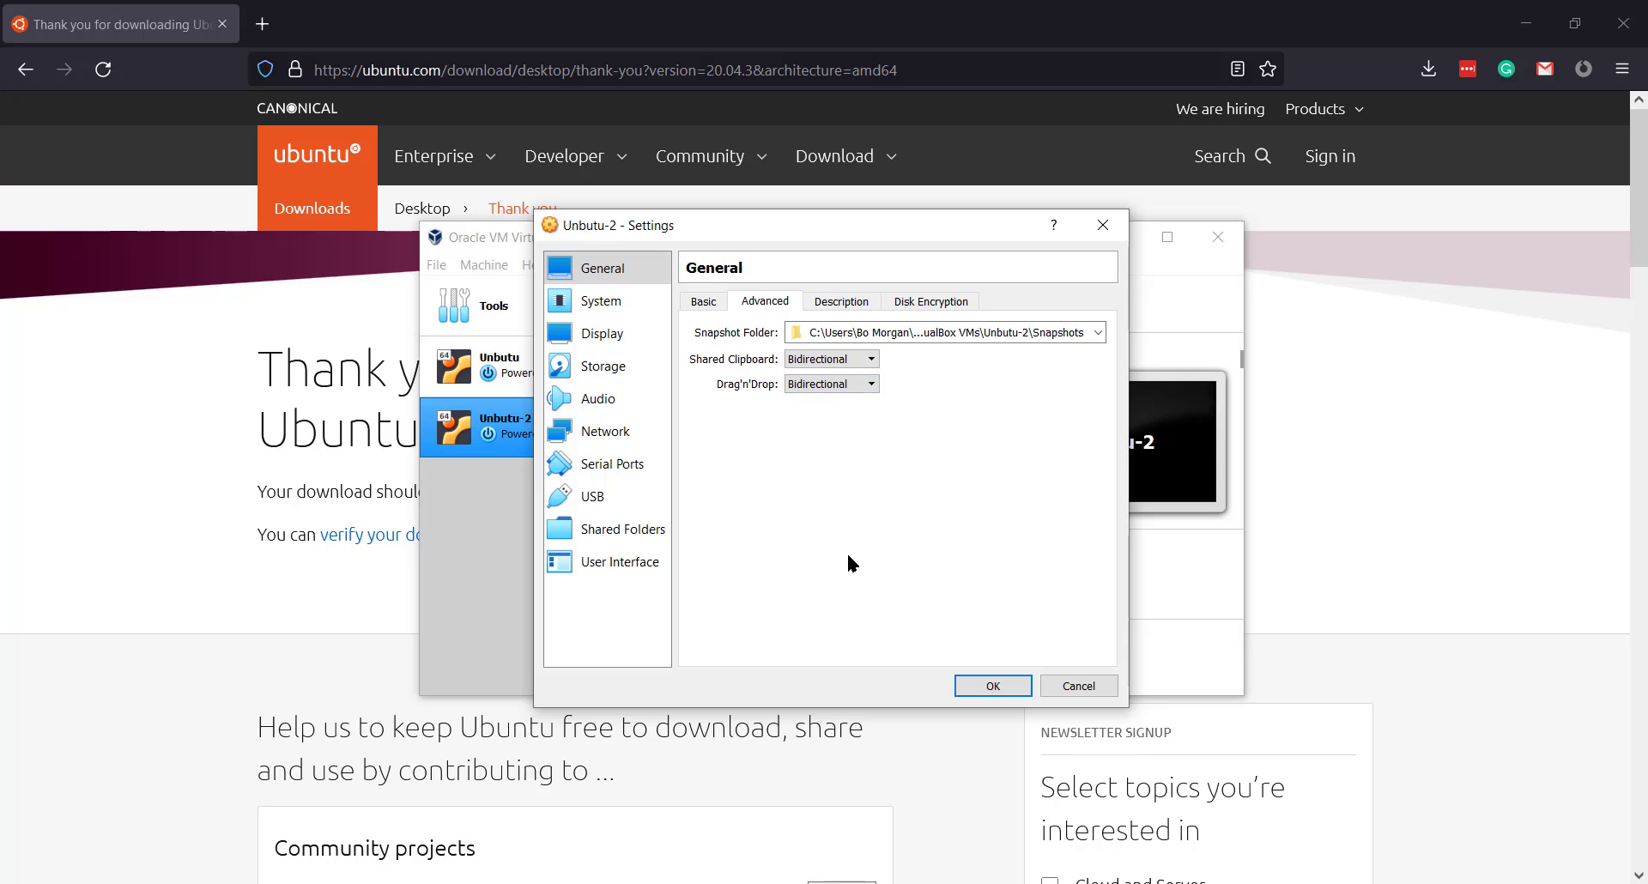
- Disable Floppy in the system boot order and move Hard Disk to the first position
click(630, 301)
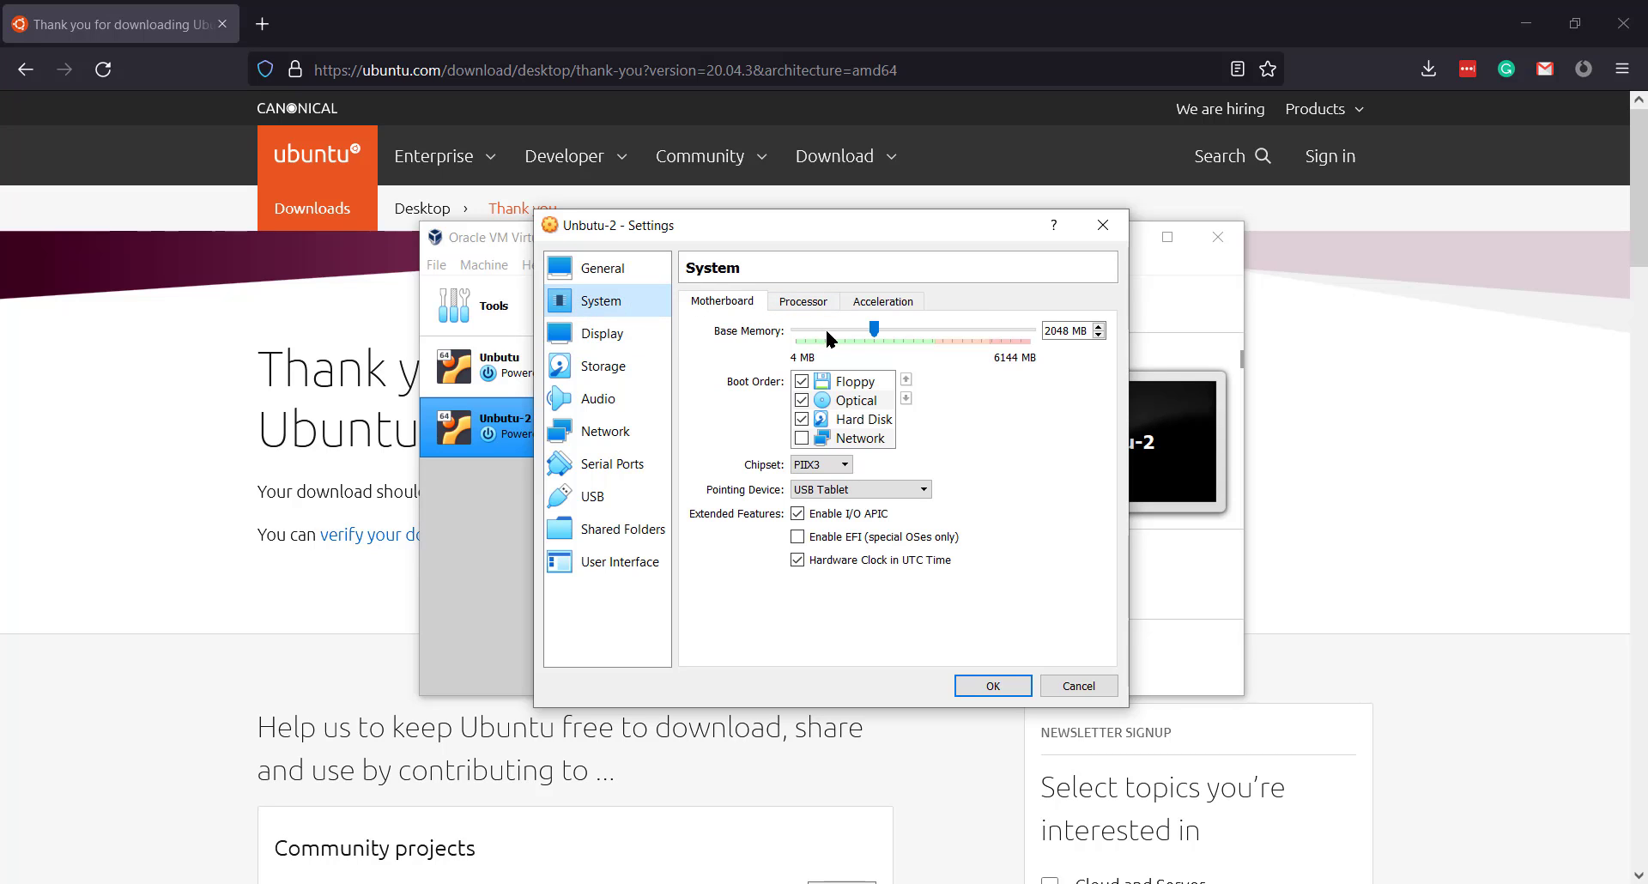
click(810, 384)
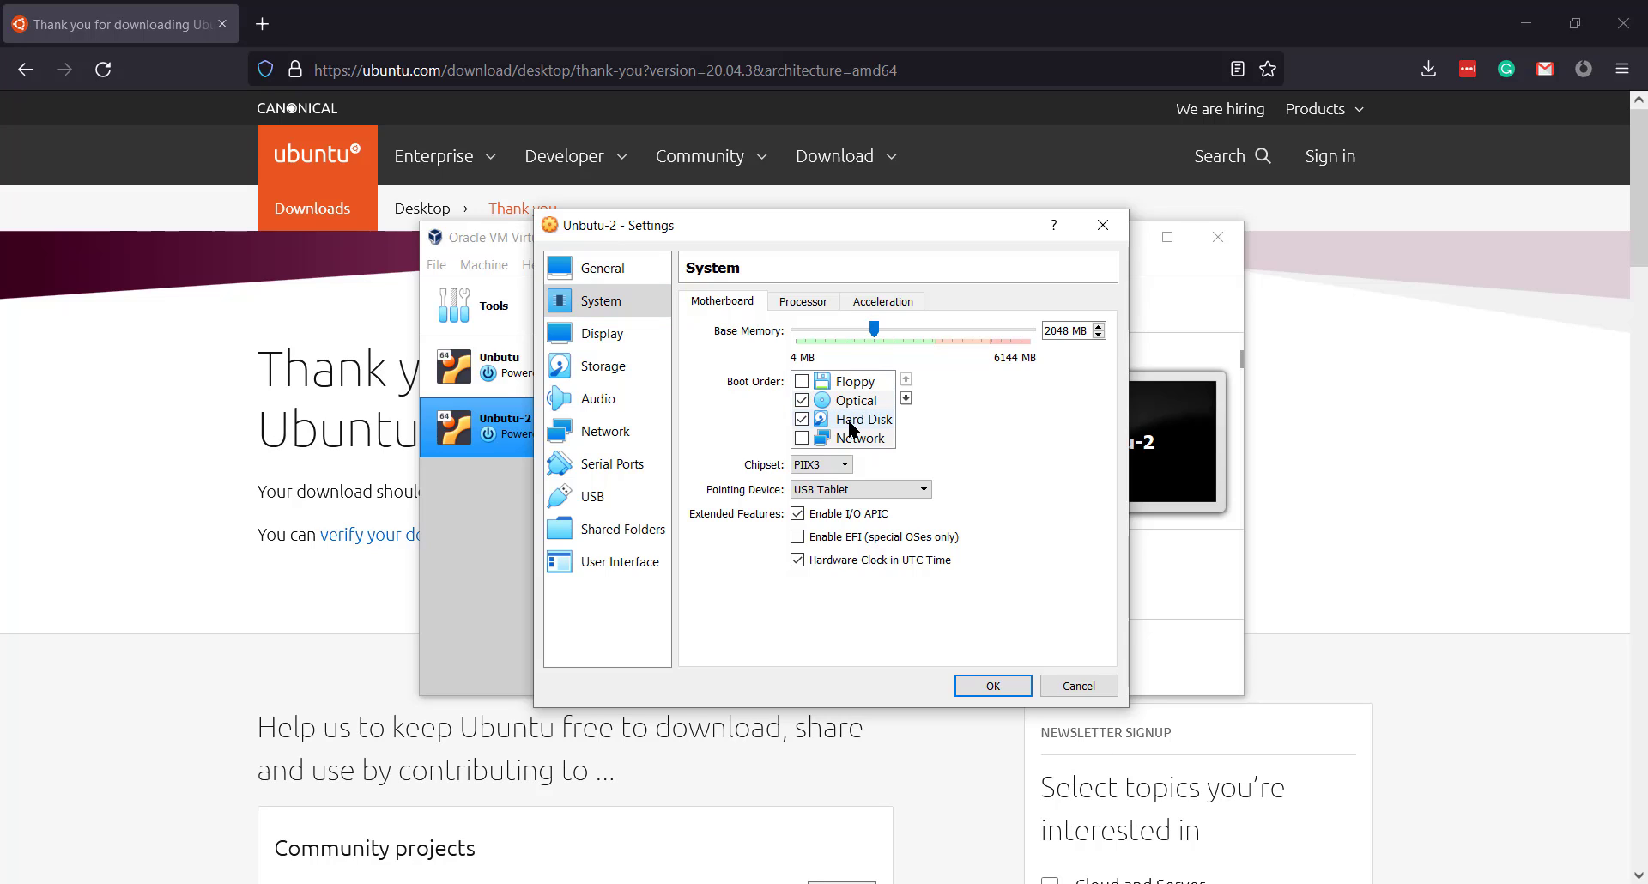
click(852, 426)
click(907, 379)
click(906, 379)
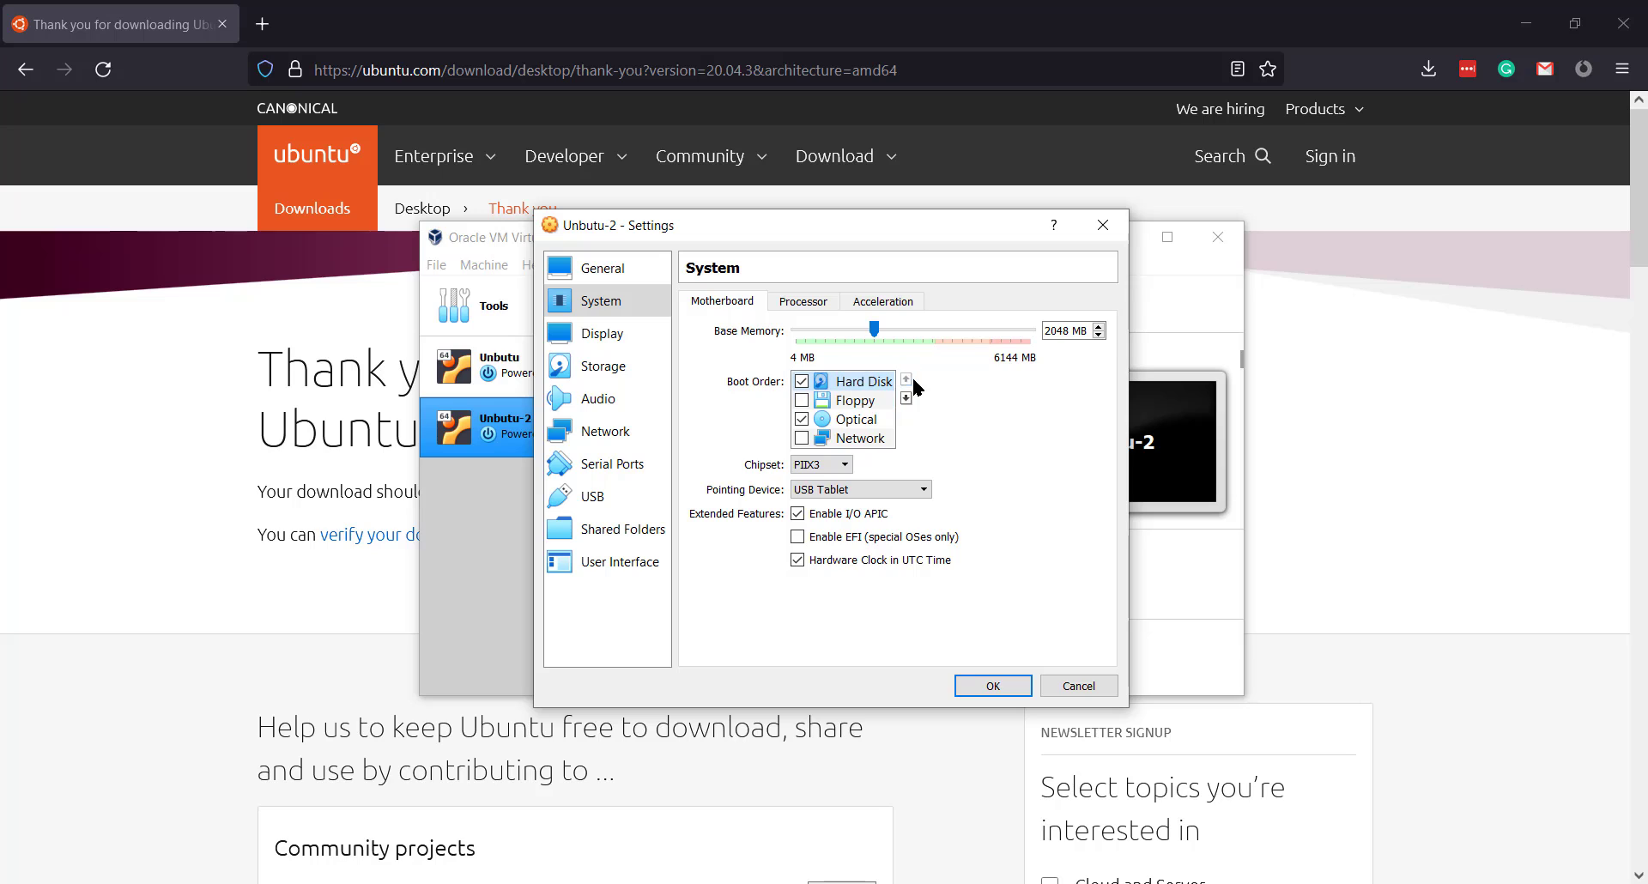
- Move Optical to second place in the boot order, directly below Hard Disk, and assign 2 processors to Unbutu-2
click(857, 420)
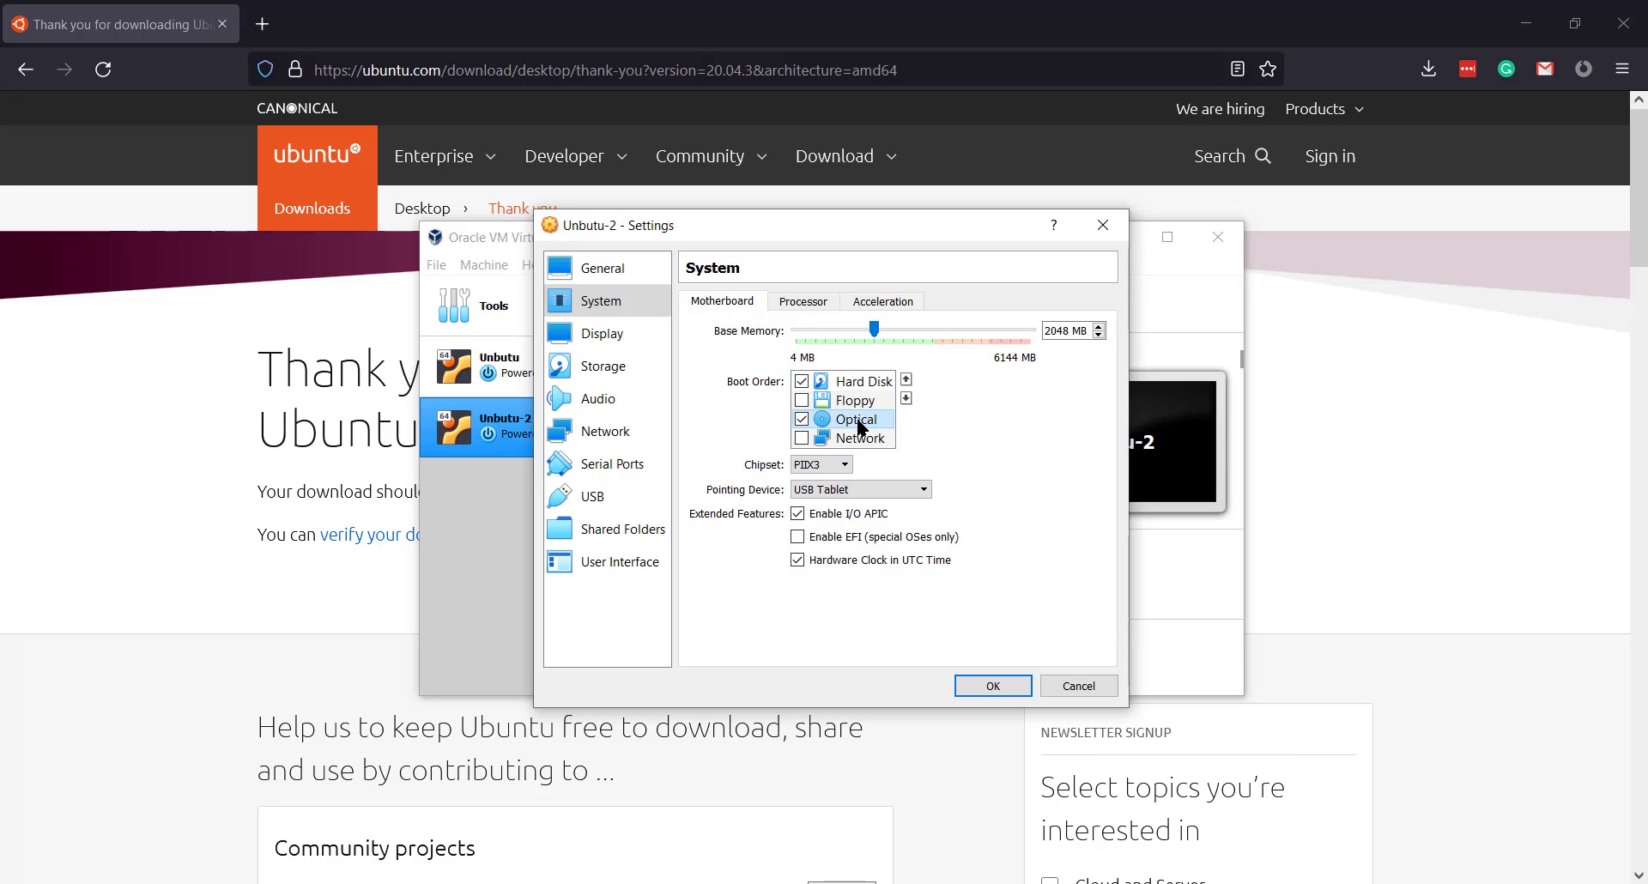
click(905, 380)
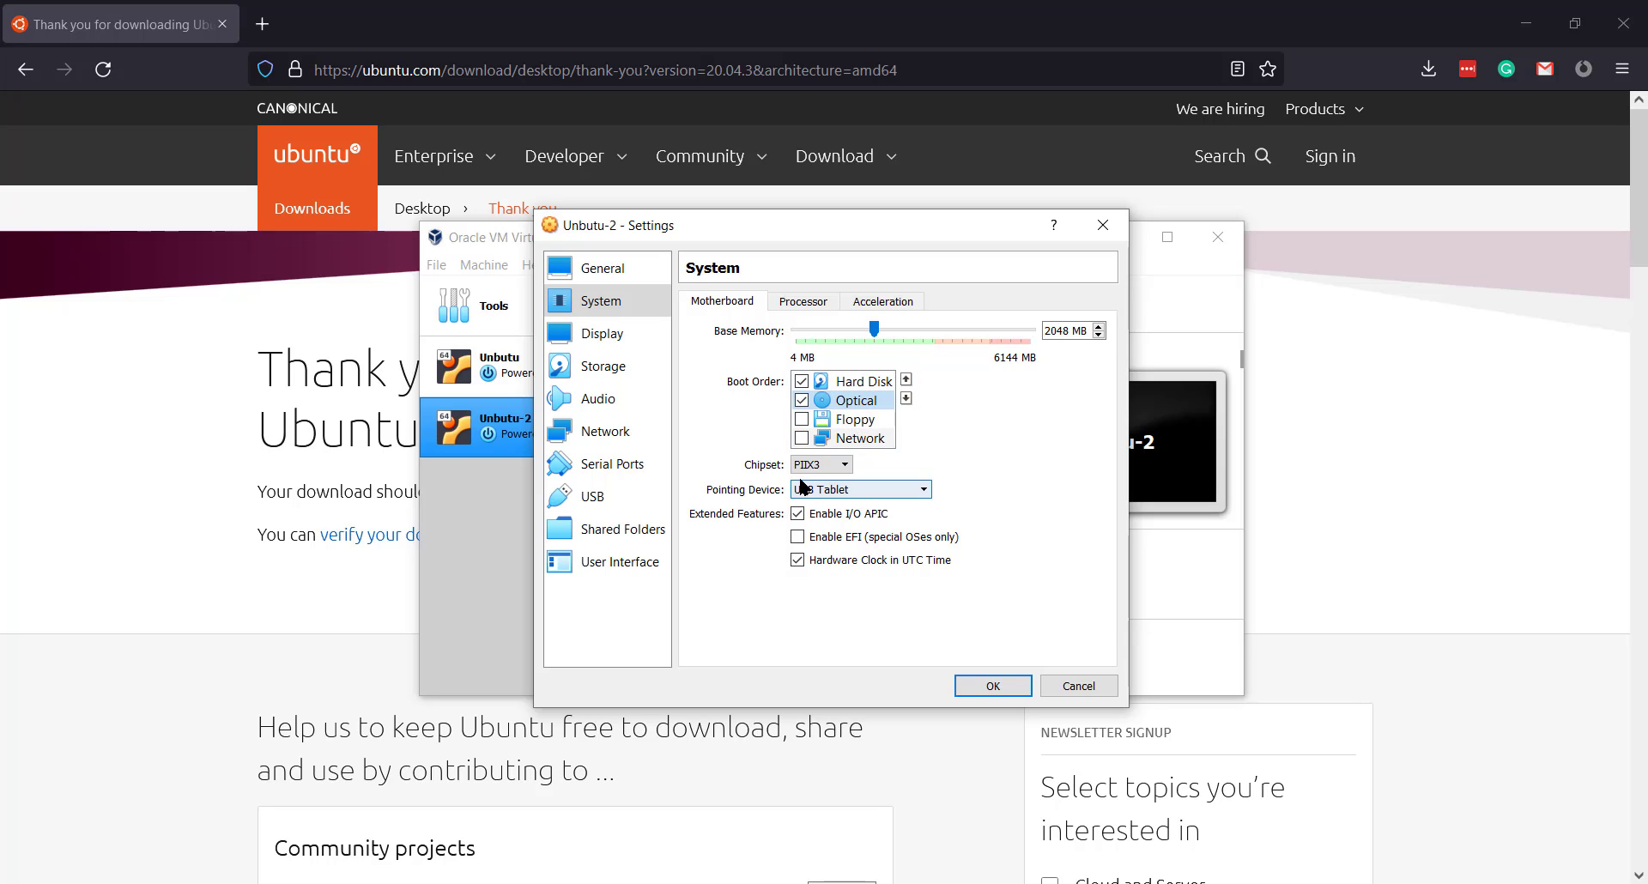
click(805, 305)
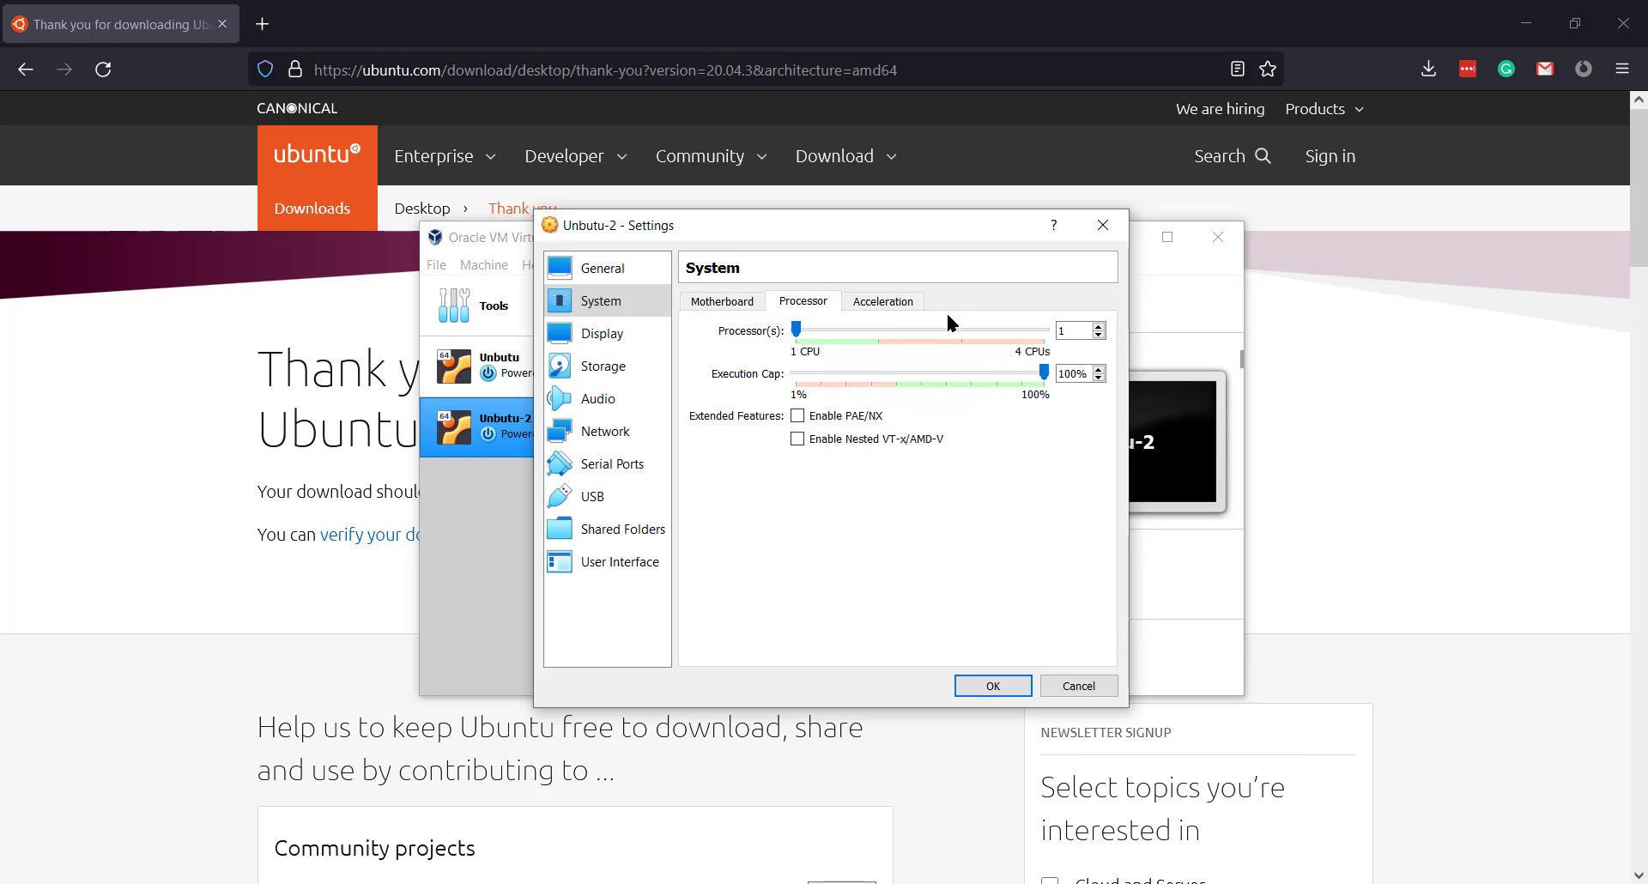
click(1098, 326)
- Set the display's video memory to 128 MB, enable 3D acceleration, and save the Unbutu-2 settings
click(632, 336)
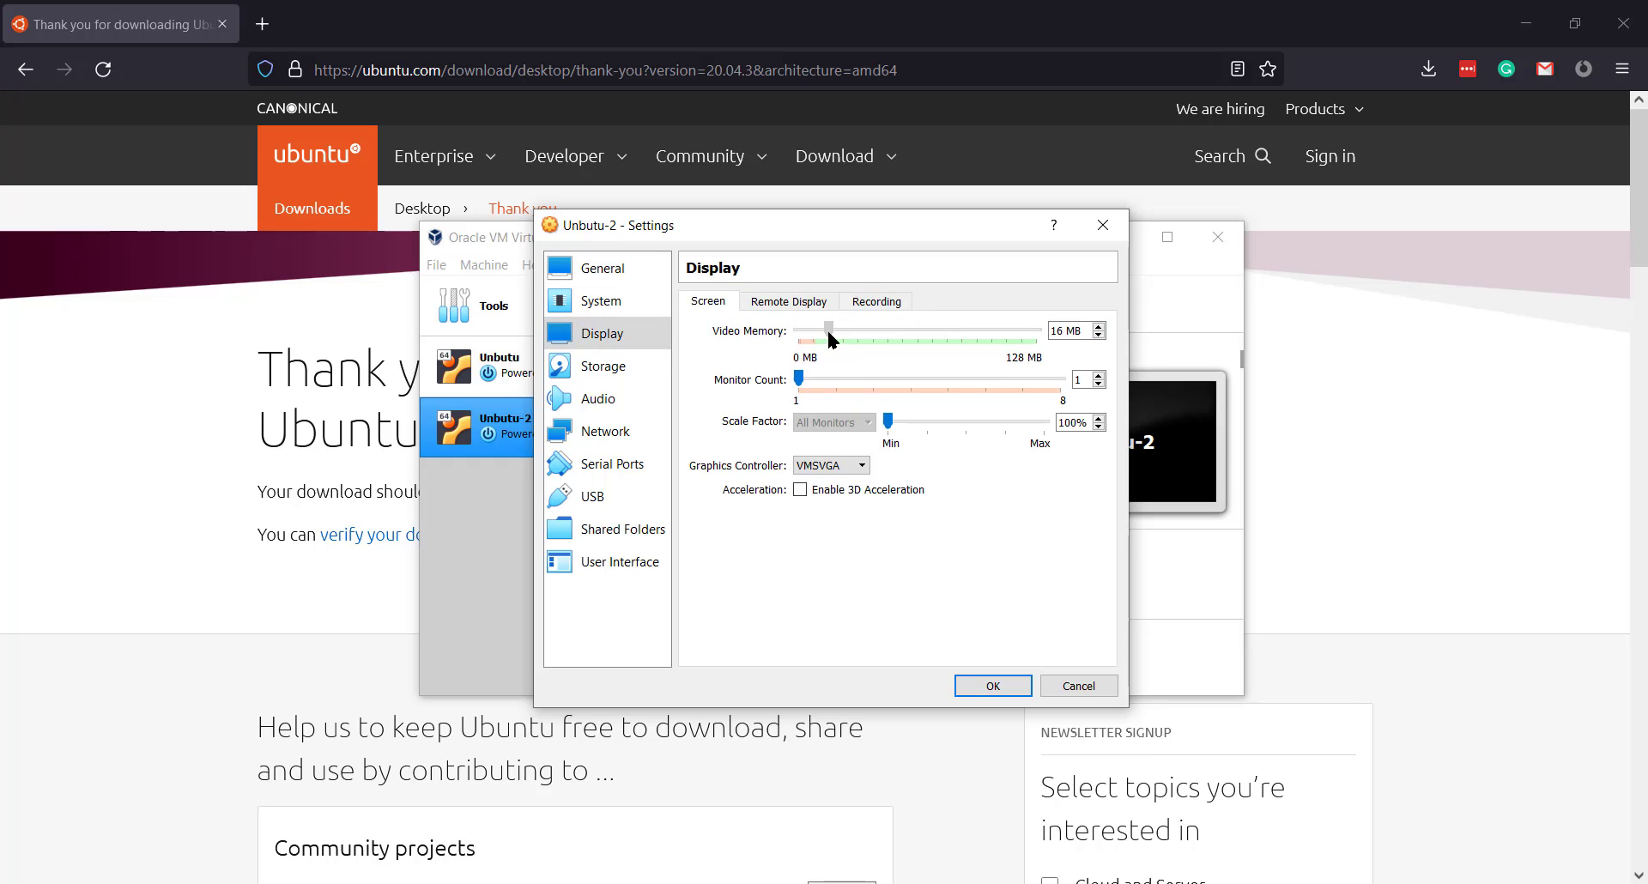
drag(829, 330, 1031, 329)
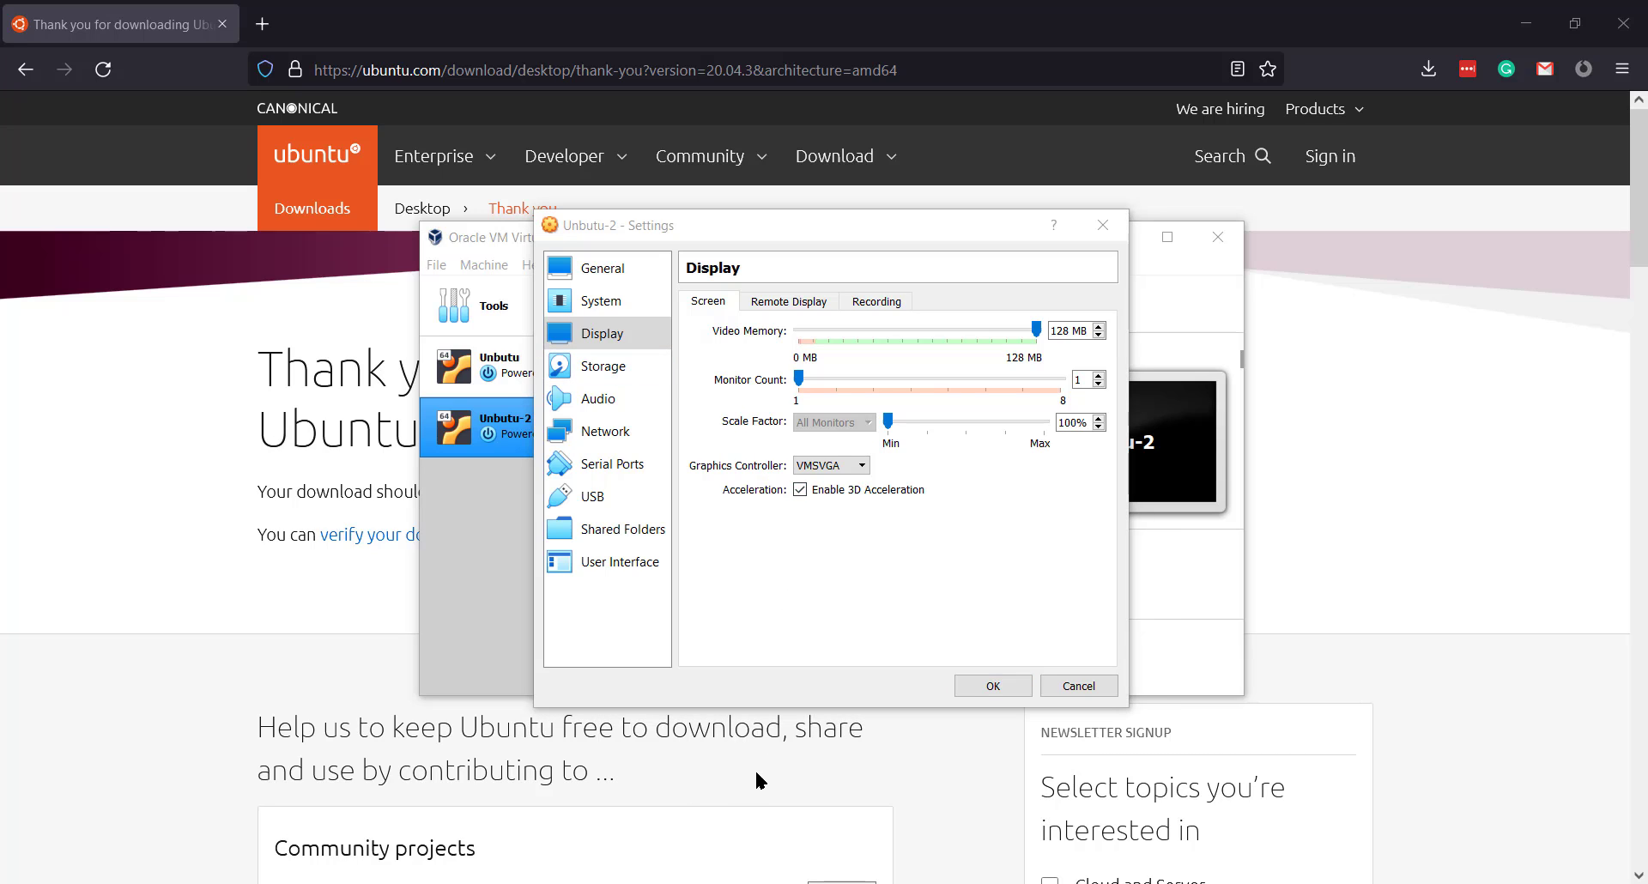
click(1016, 691)
click(993, 686)
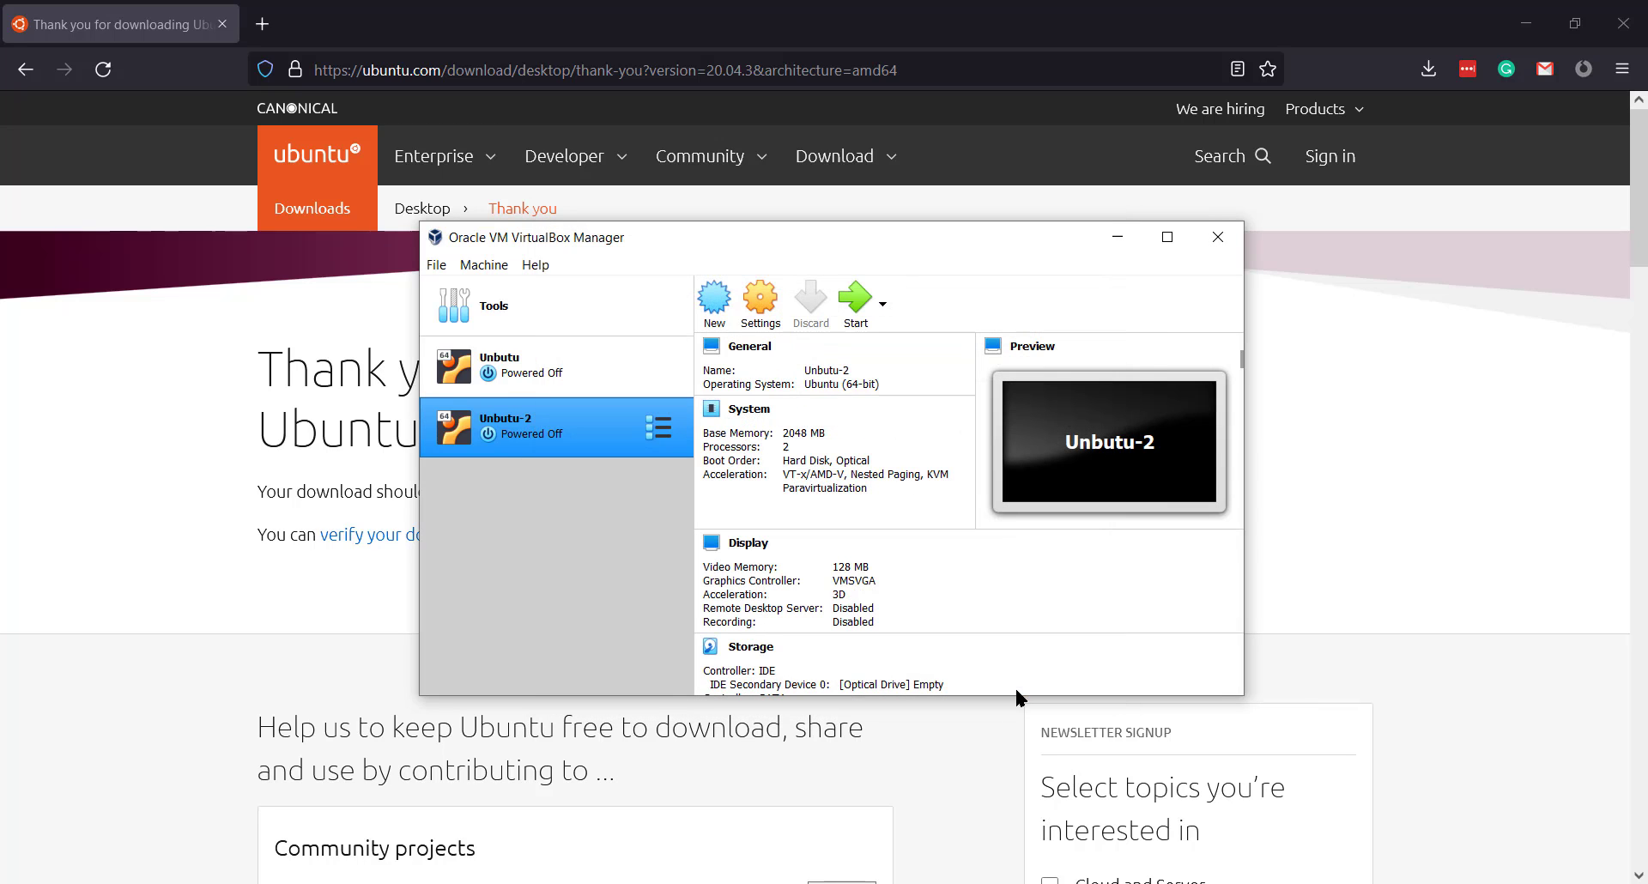
- Start Unbutu-2 and add ubuntu-20.04.3-desktop-amd64 from the Downloads folder as an optical disk for start-up
click(861, 304)
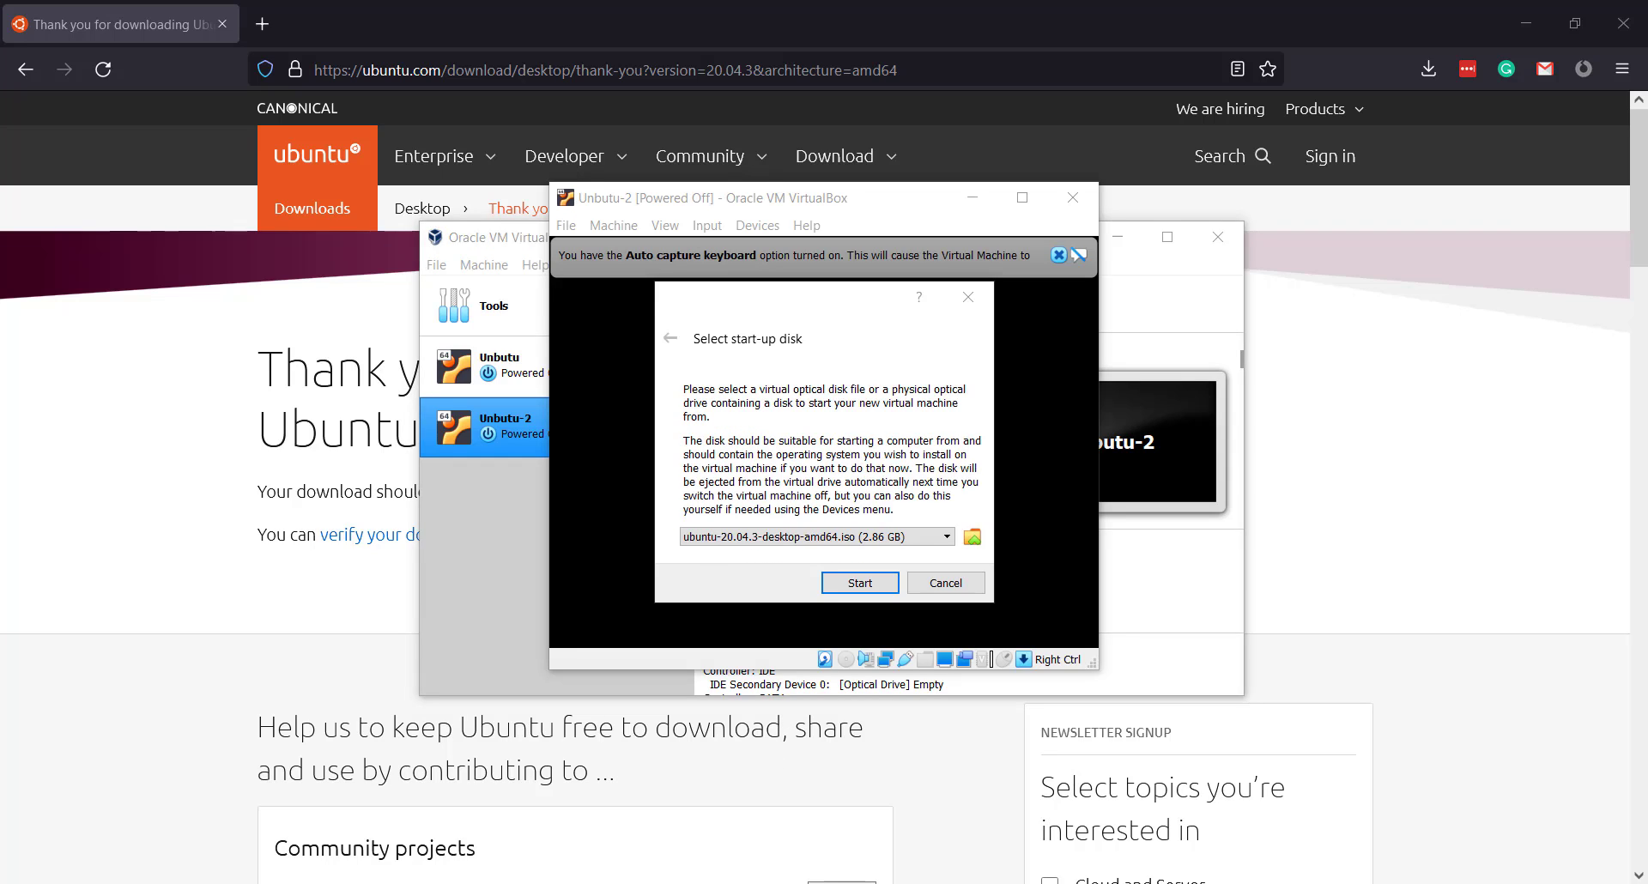
click(1058, 256)
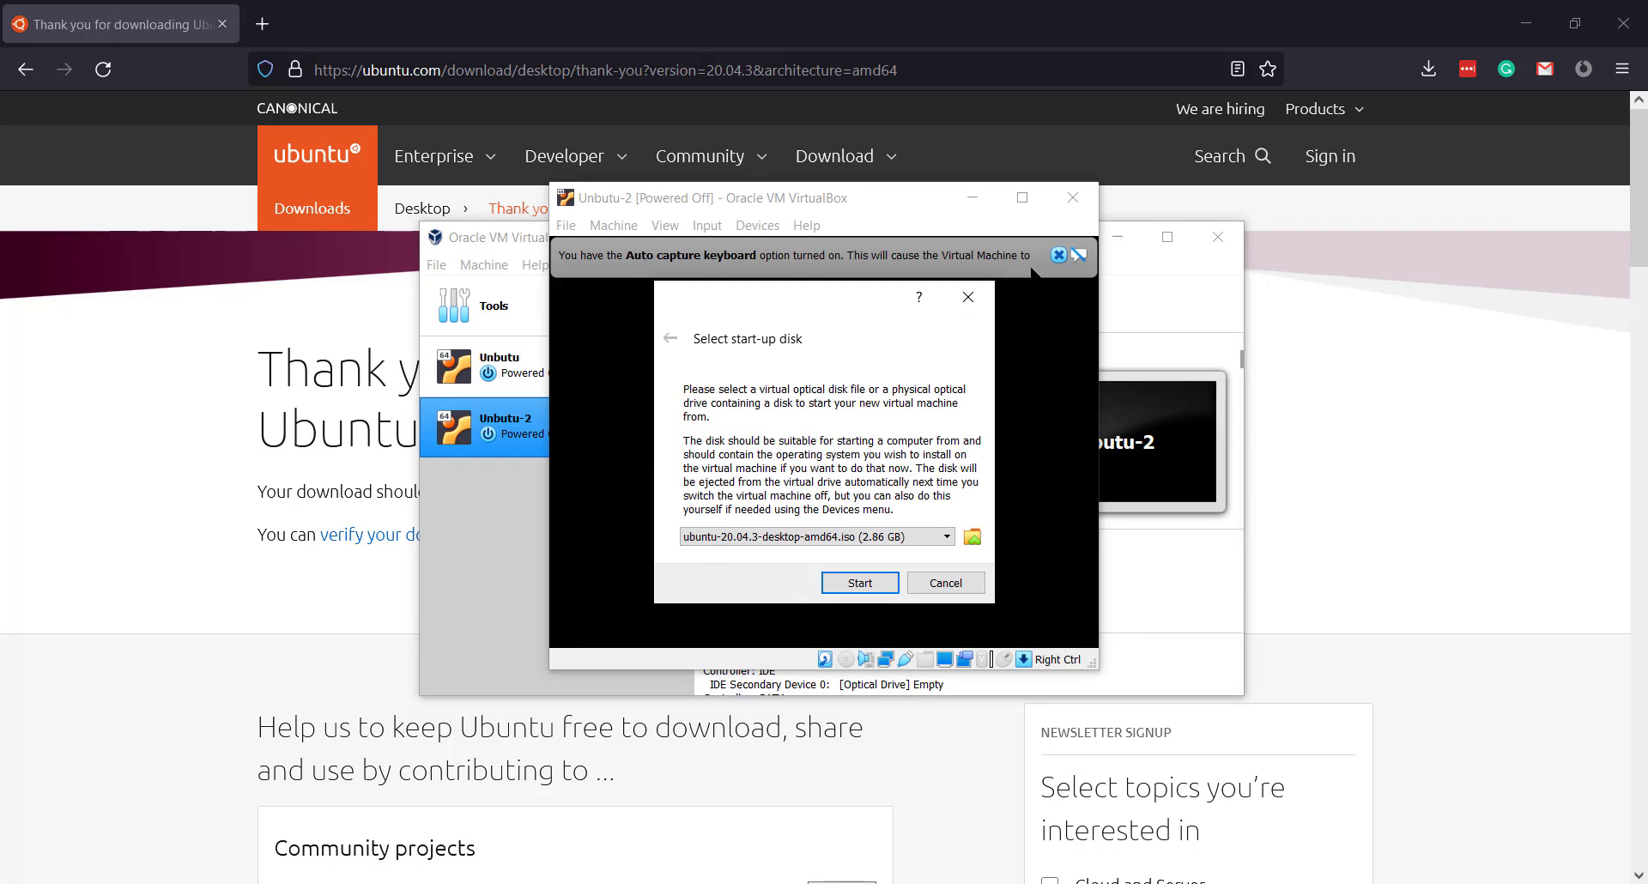
click(972, 538)
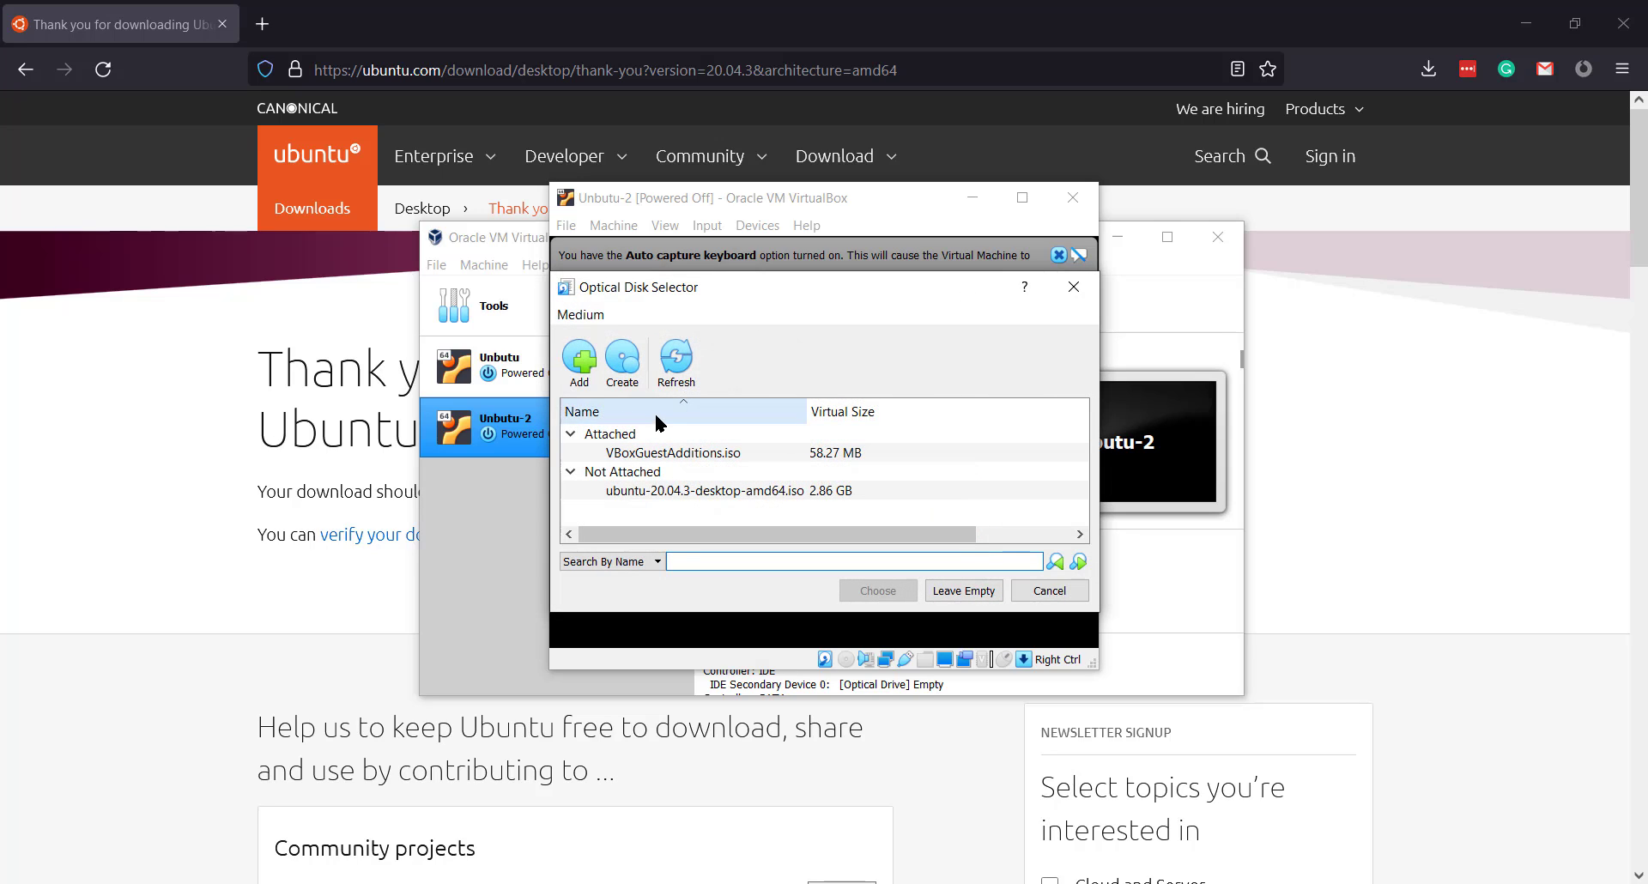
click(579, 369)
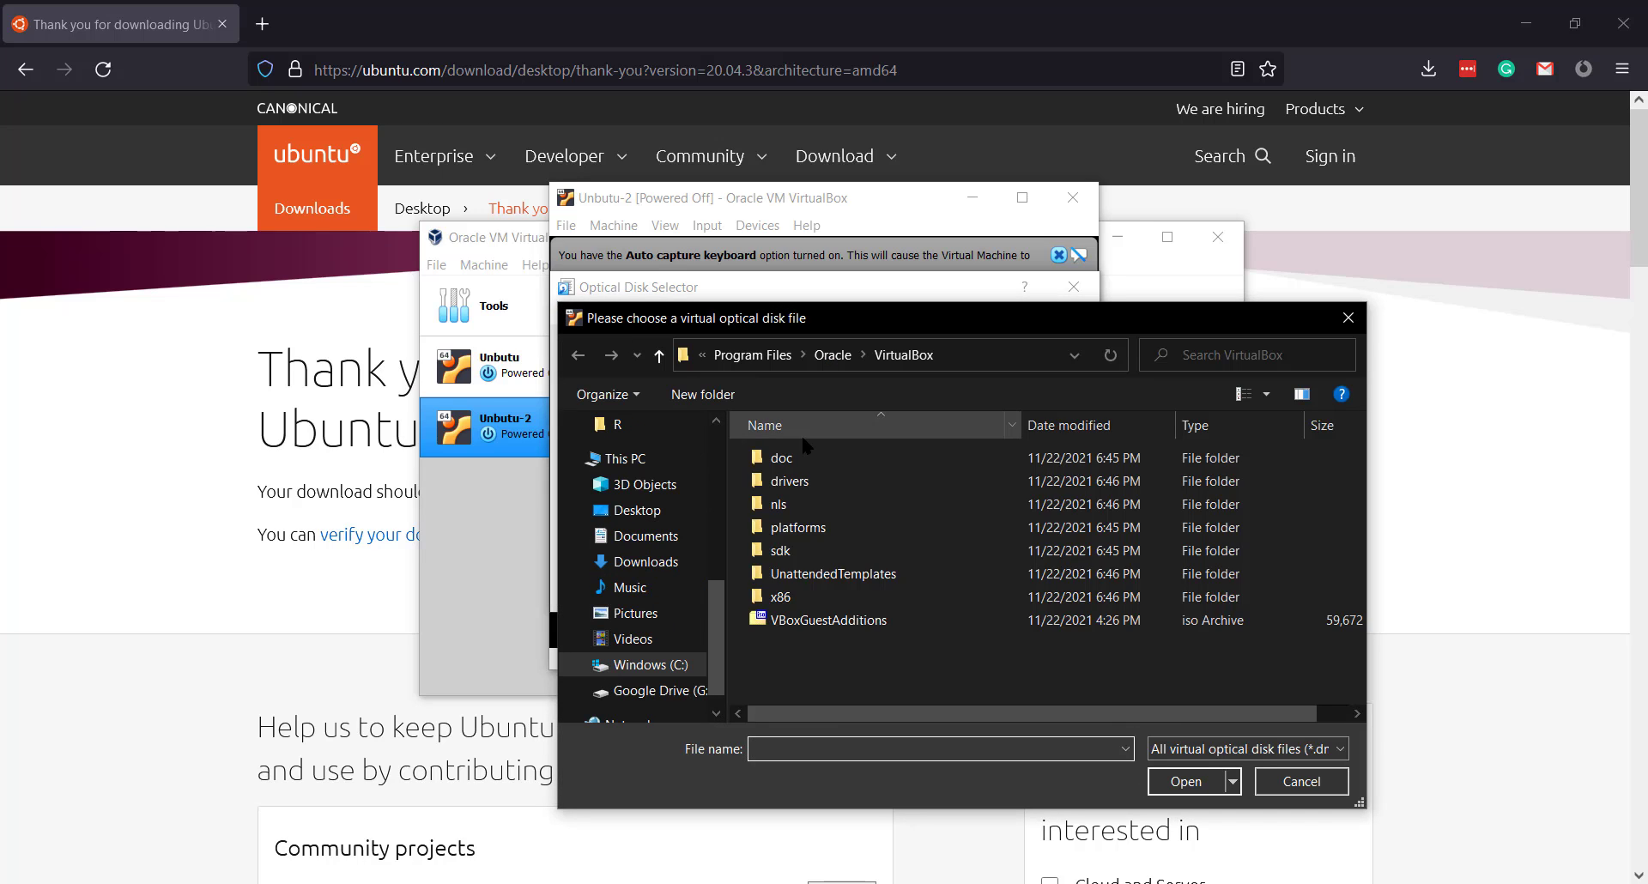
click(651, 561)
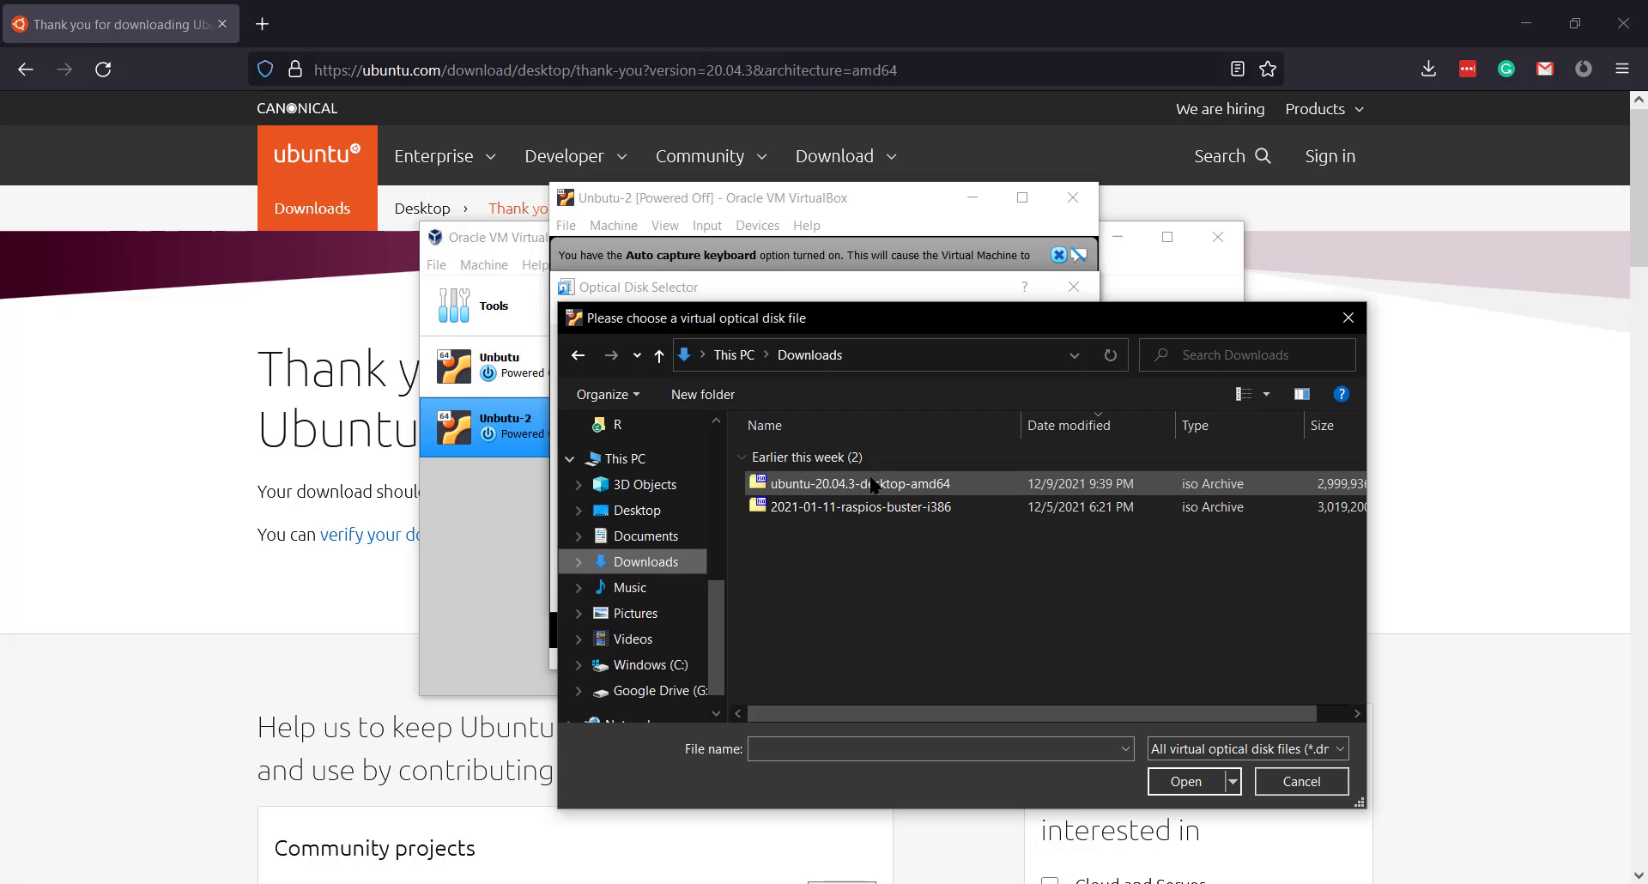
click(1003, 489)
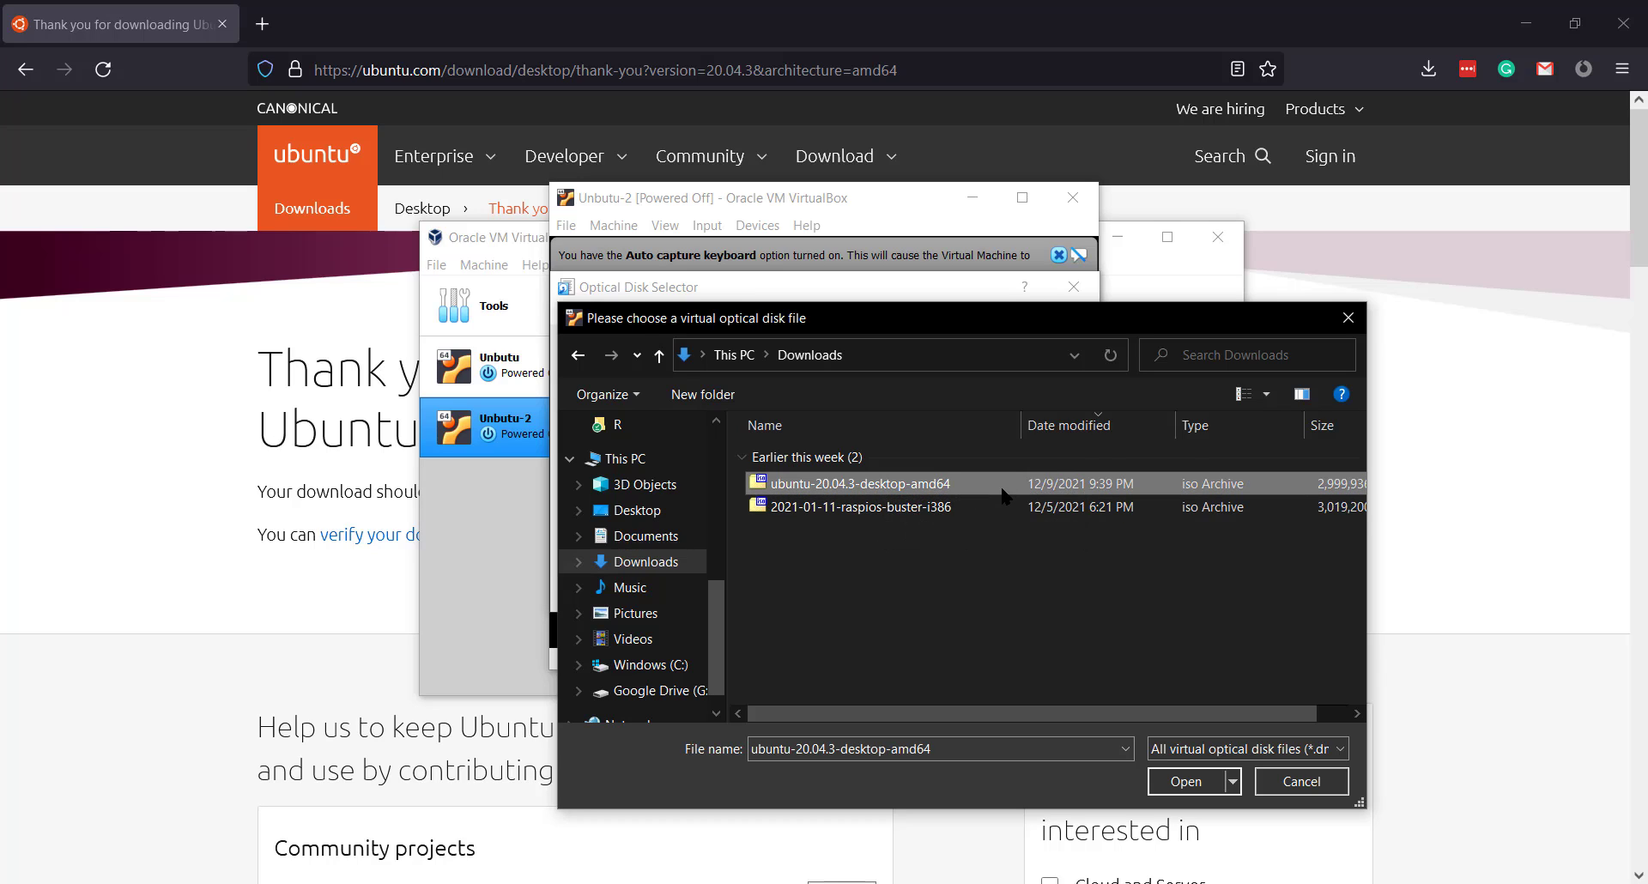
click(1184, 783)
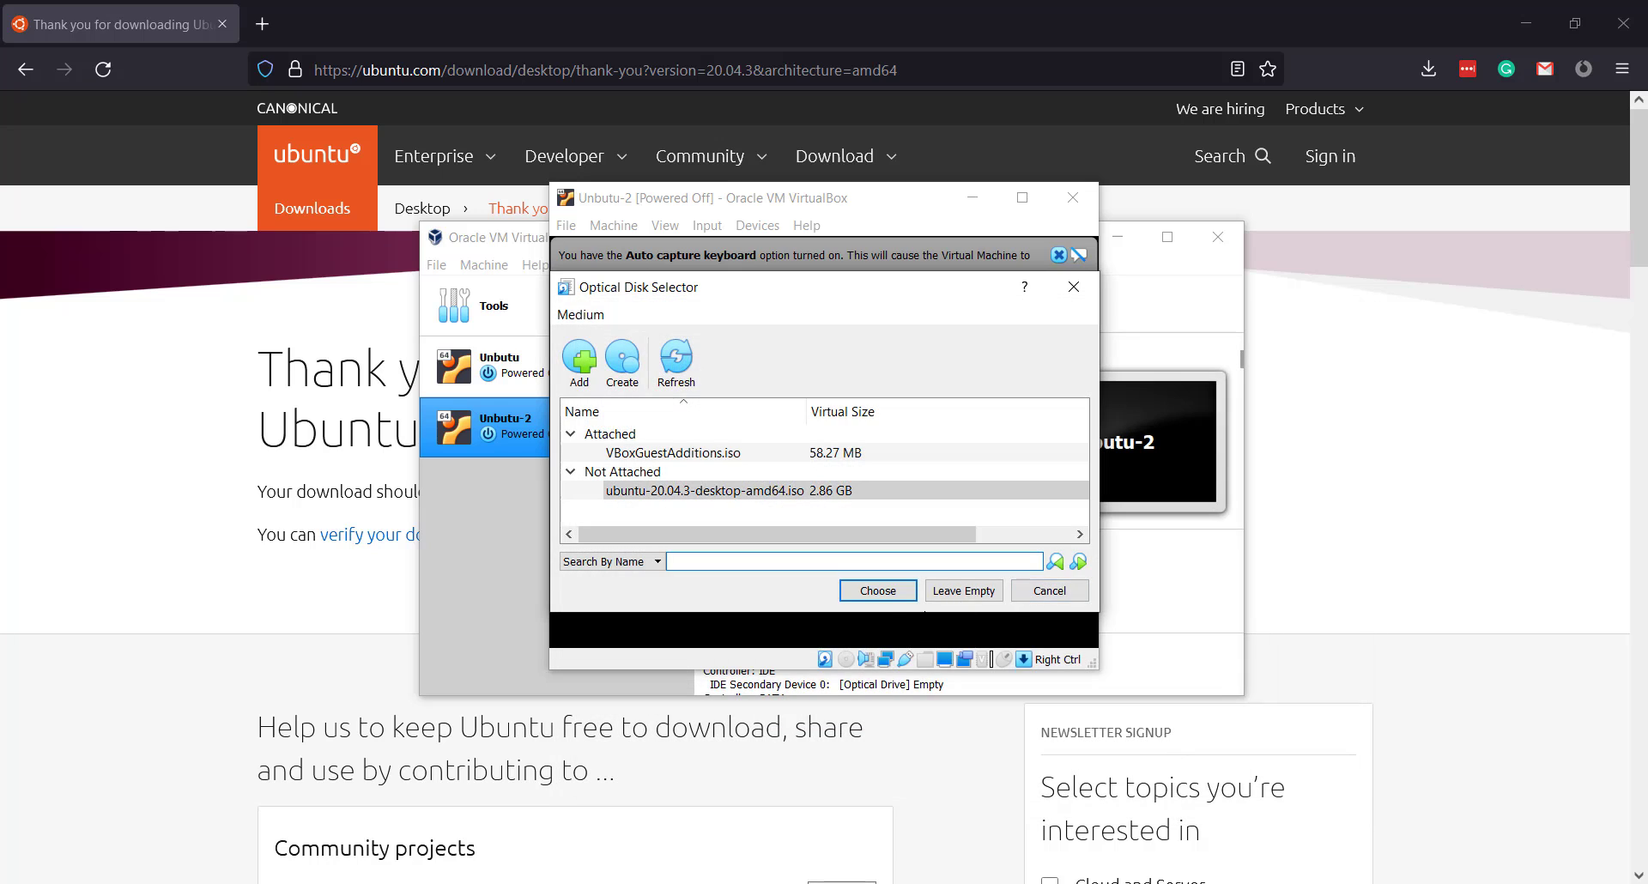
- Choose ubuntu-20.04.3-desktop-amd64.iso as the start-up disk, boot the virtual machine from it, and dismiss the keyboard capture notice
click(877, 590)
click(875, 588)
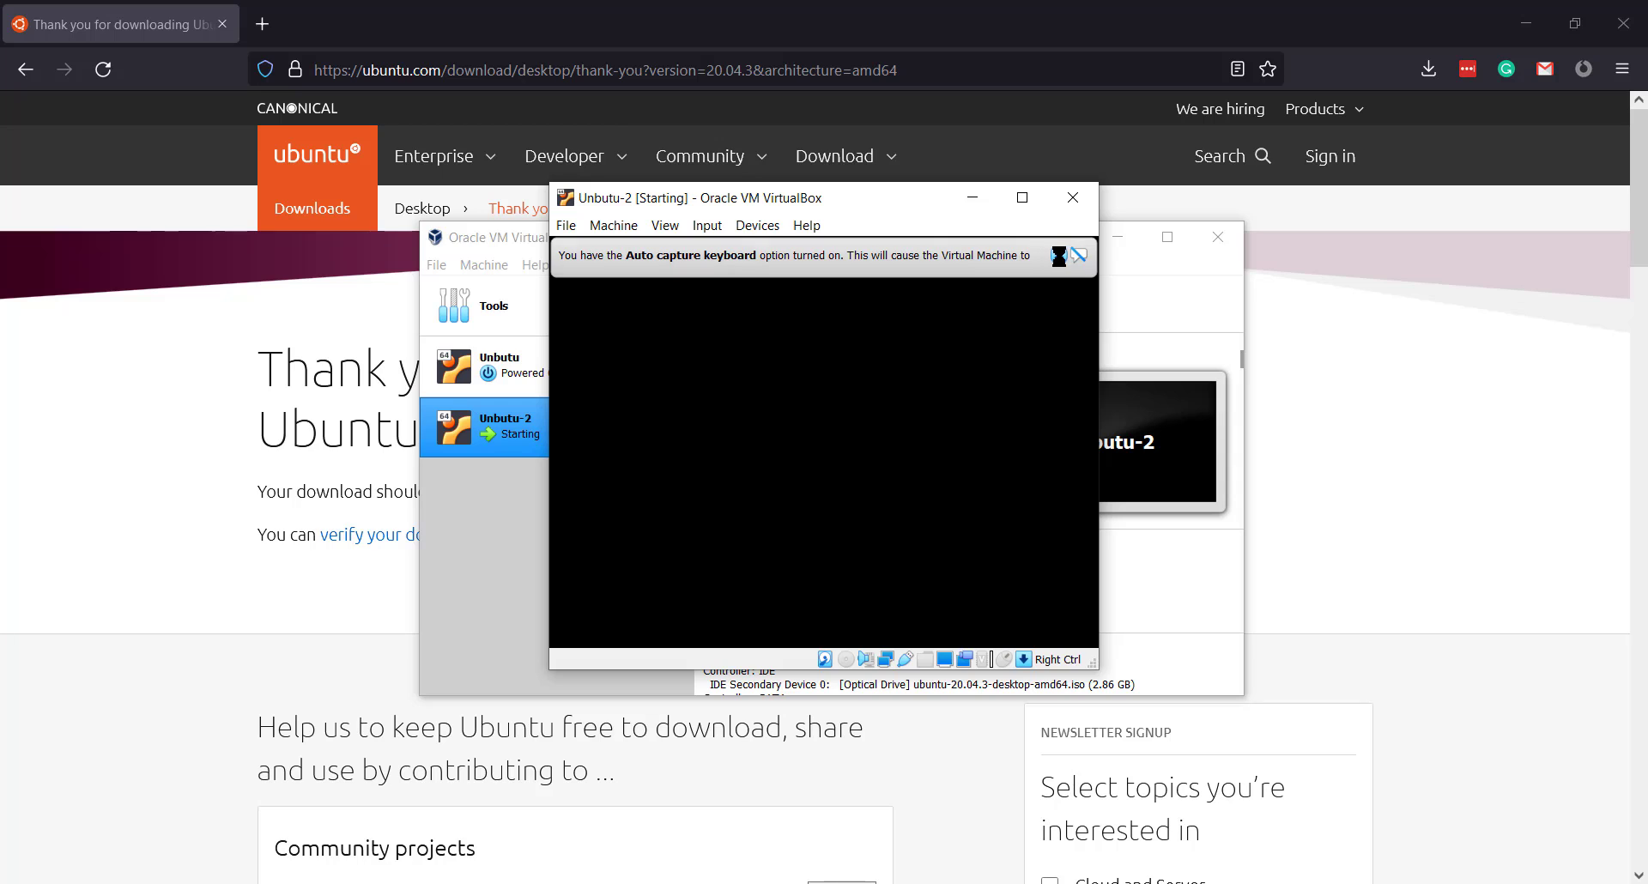
click(1058, 255)
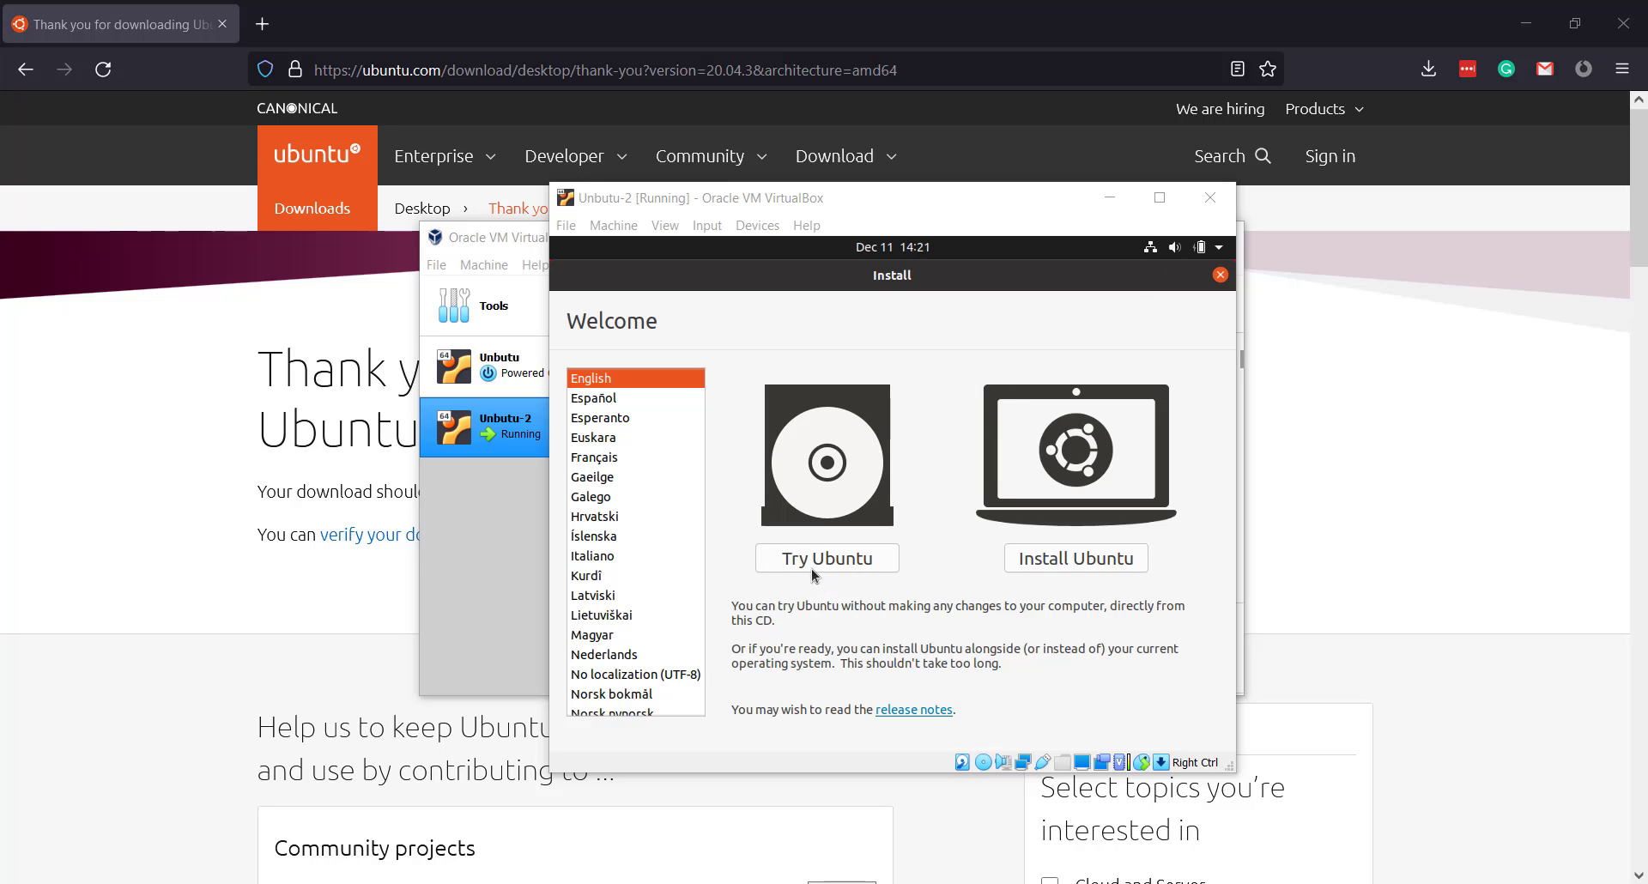
- Begin installing Ubuntu in English with the English (US) keyboard layout, a normal installation, and updates downloaded during installation
click(1096, 563)
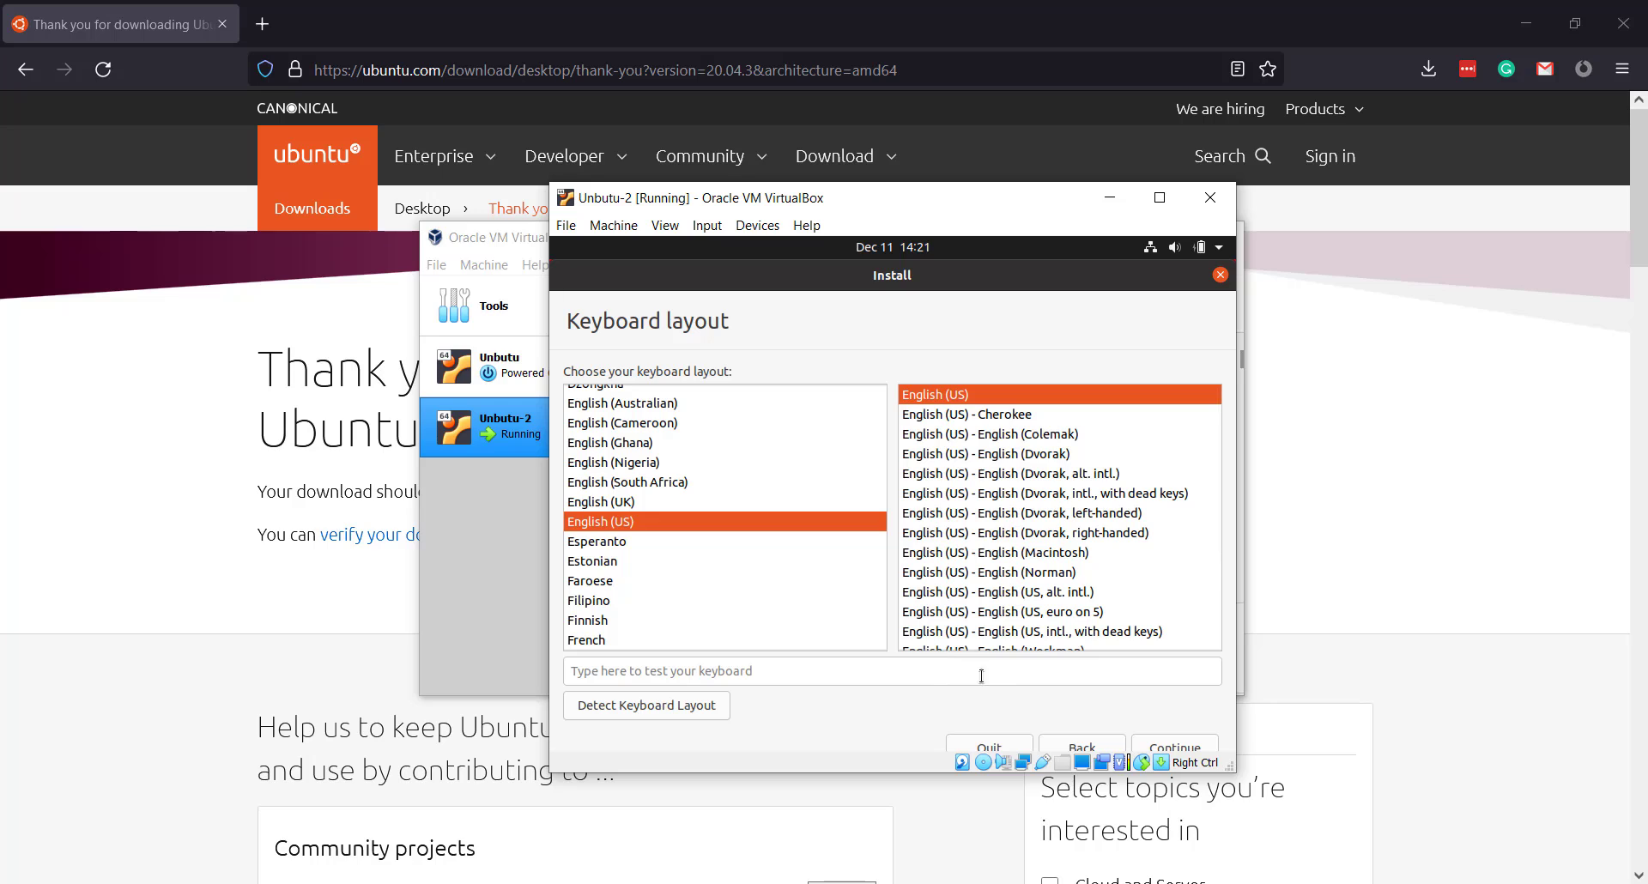
click(1163, 745)
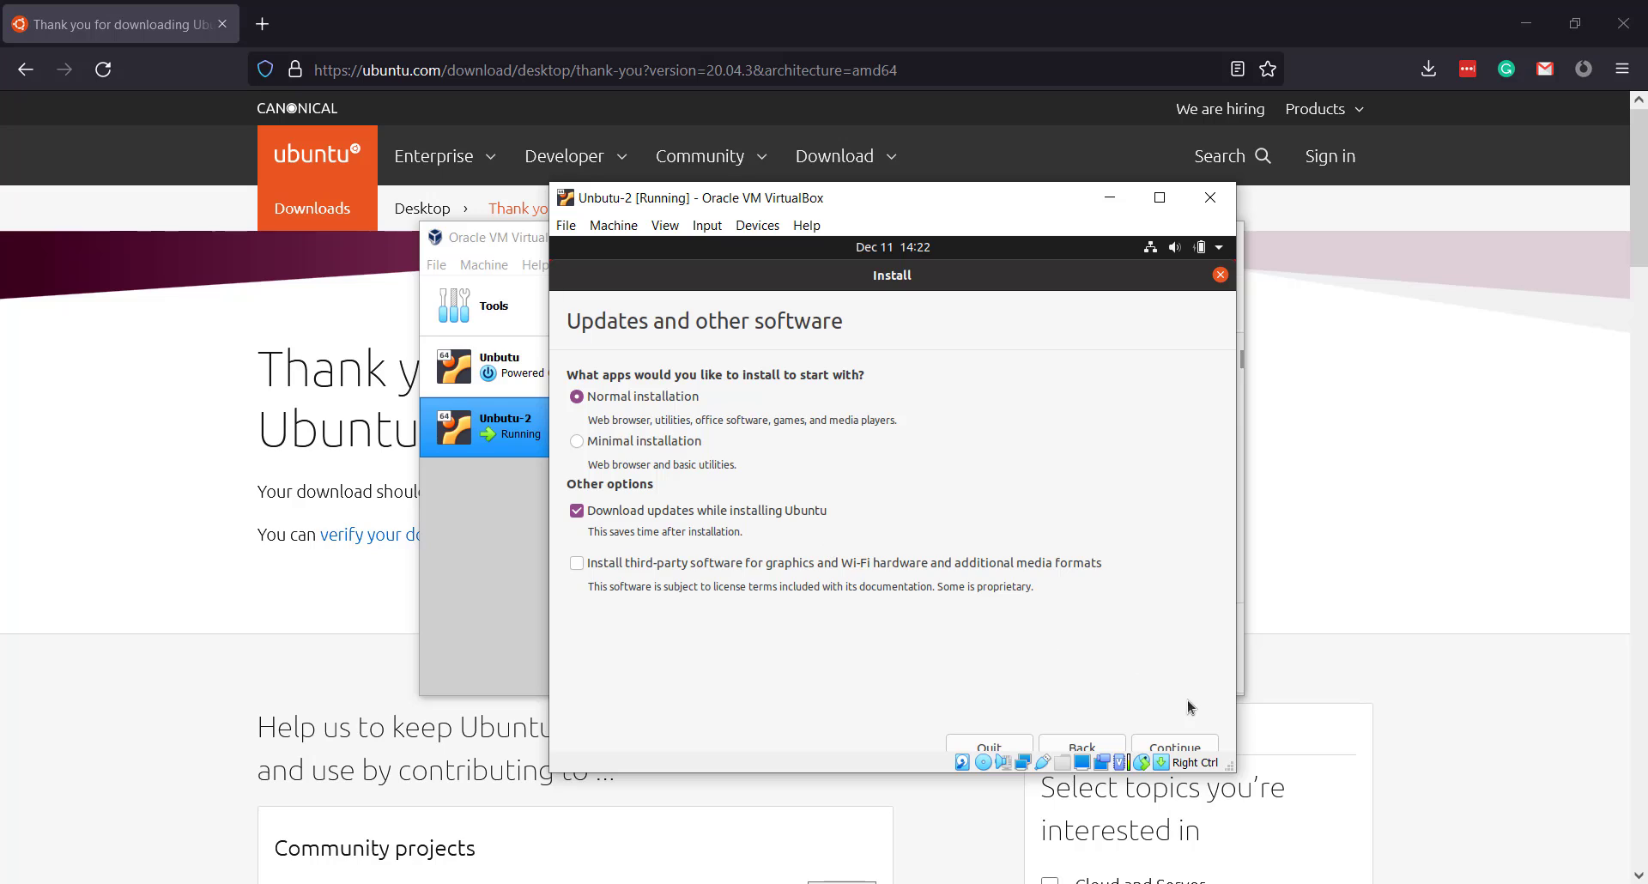
click(1182, 749)
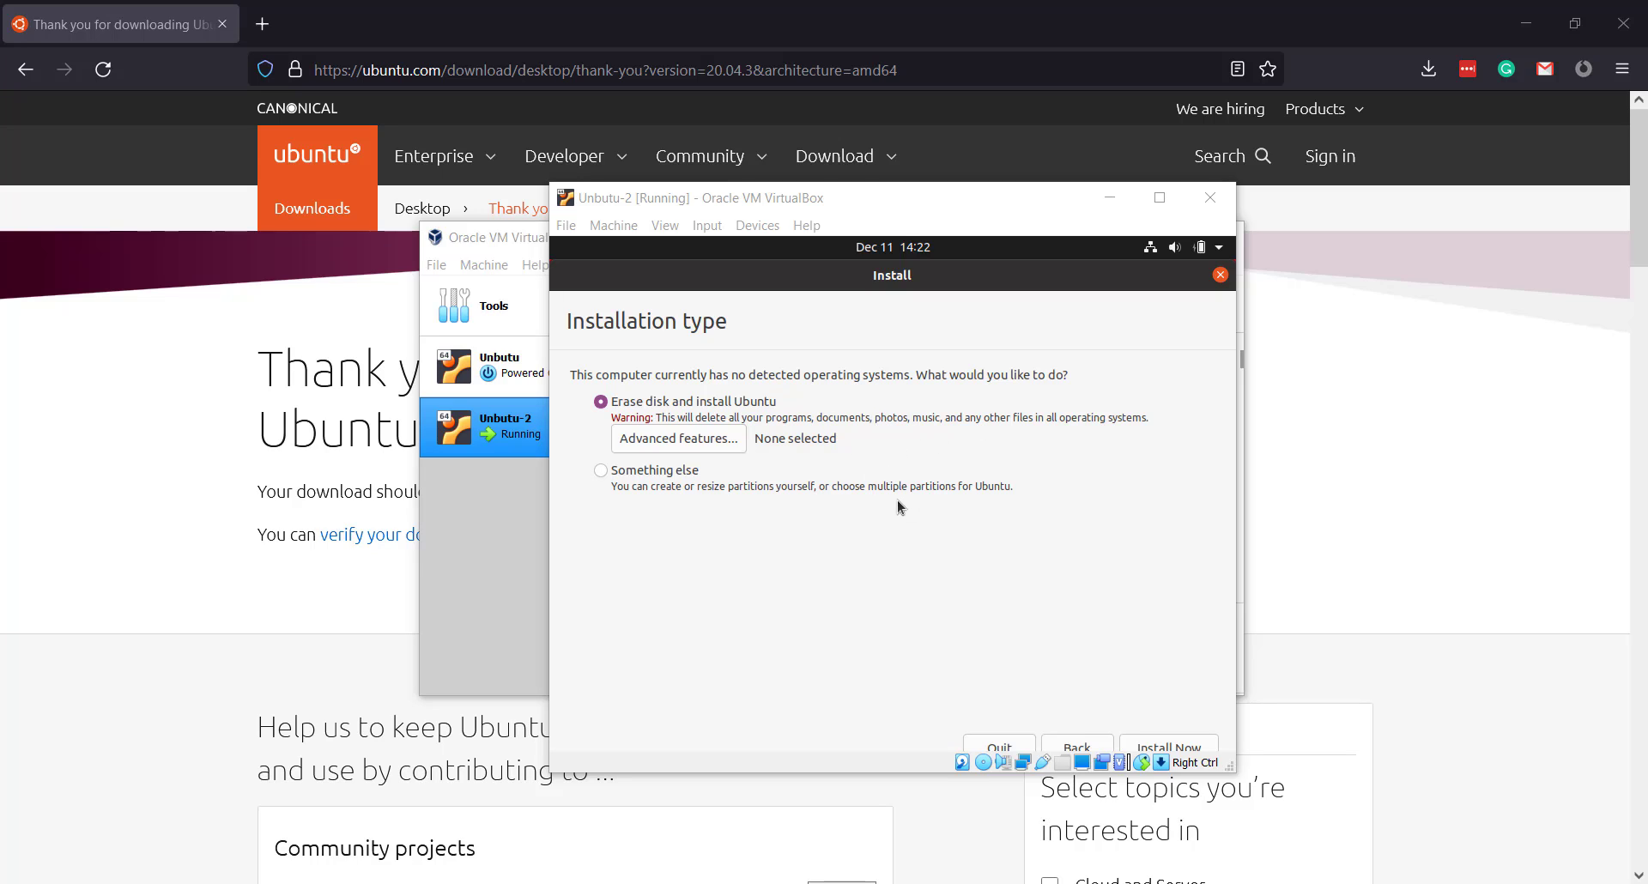
- Erase the disk and install Ubuntu, accept writing the partition changes, and accept Chicago as the location
click(1169, 746)
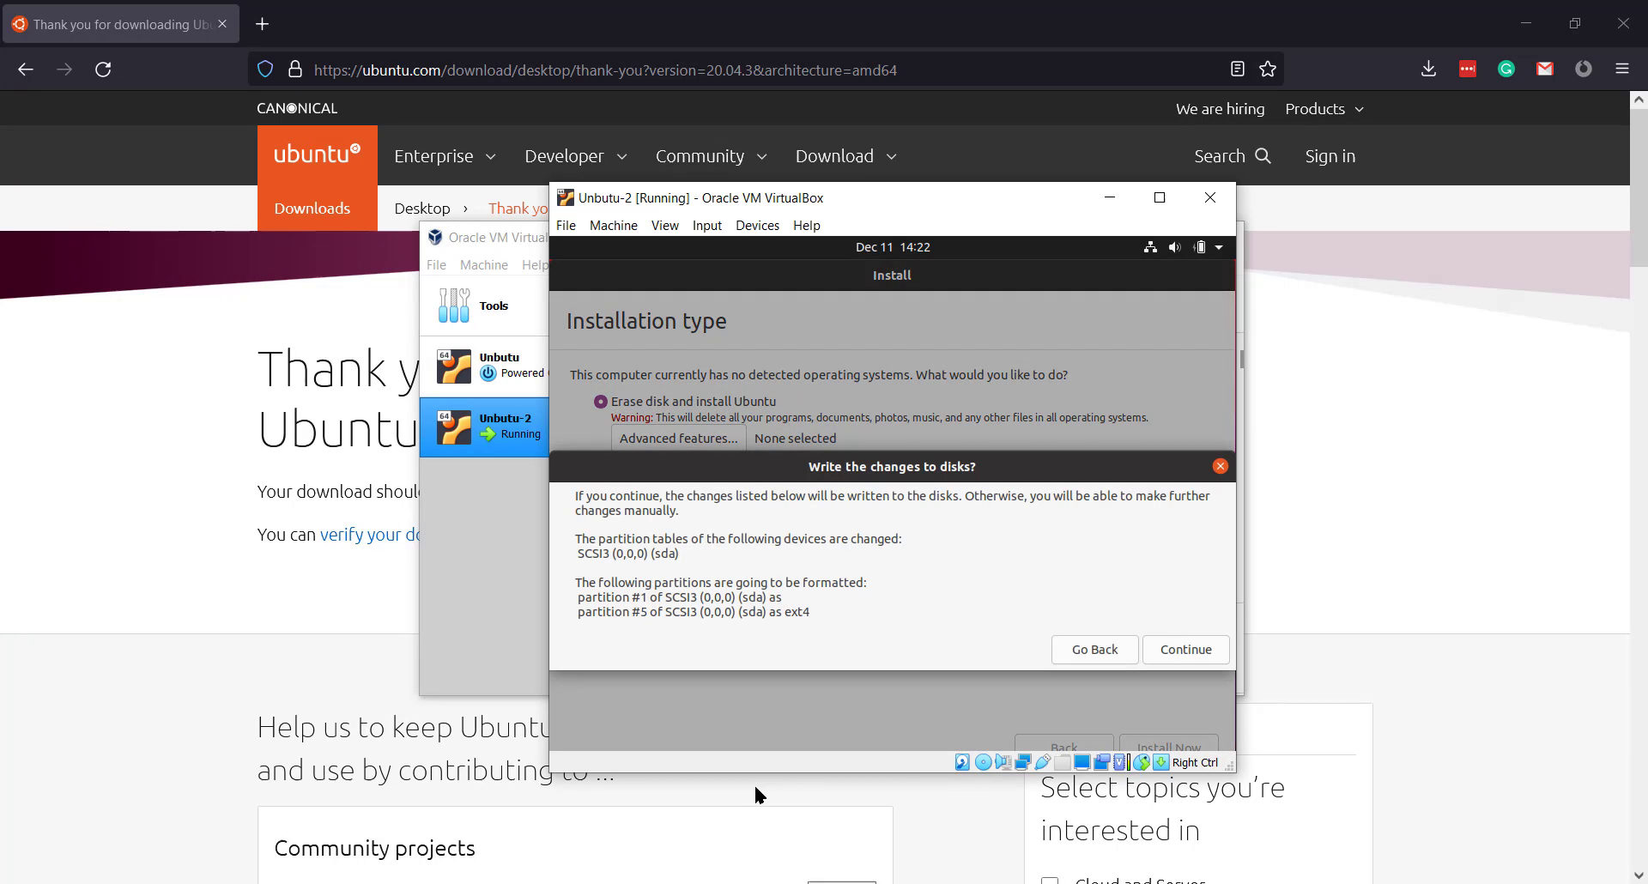
click(1194, 651)
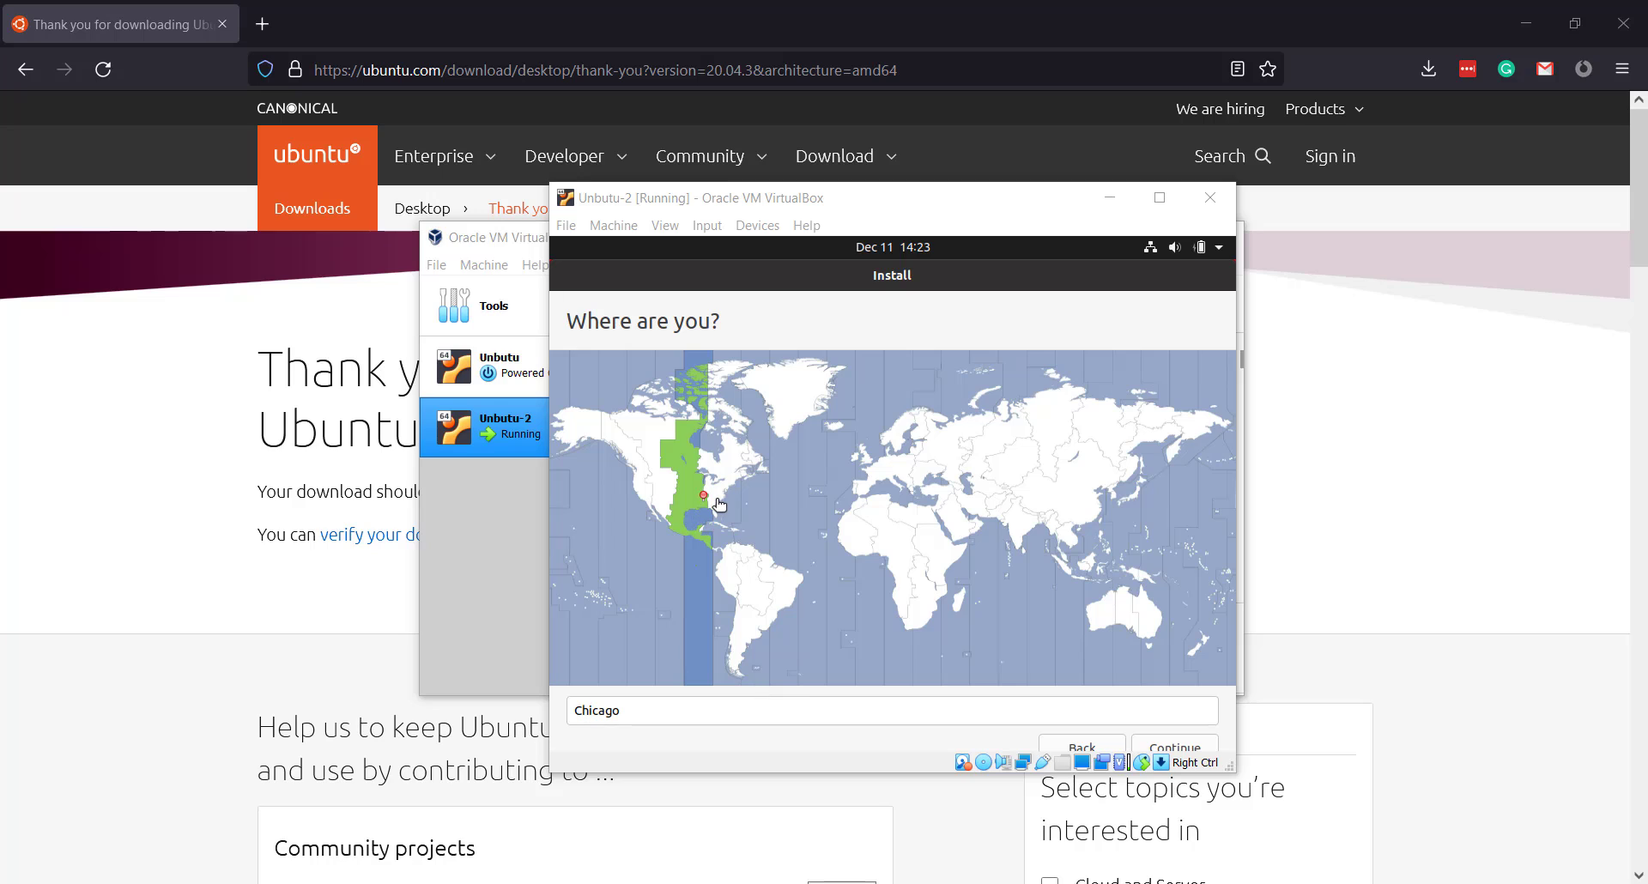
click(1191, 744)
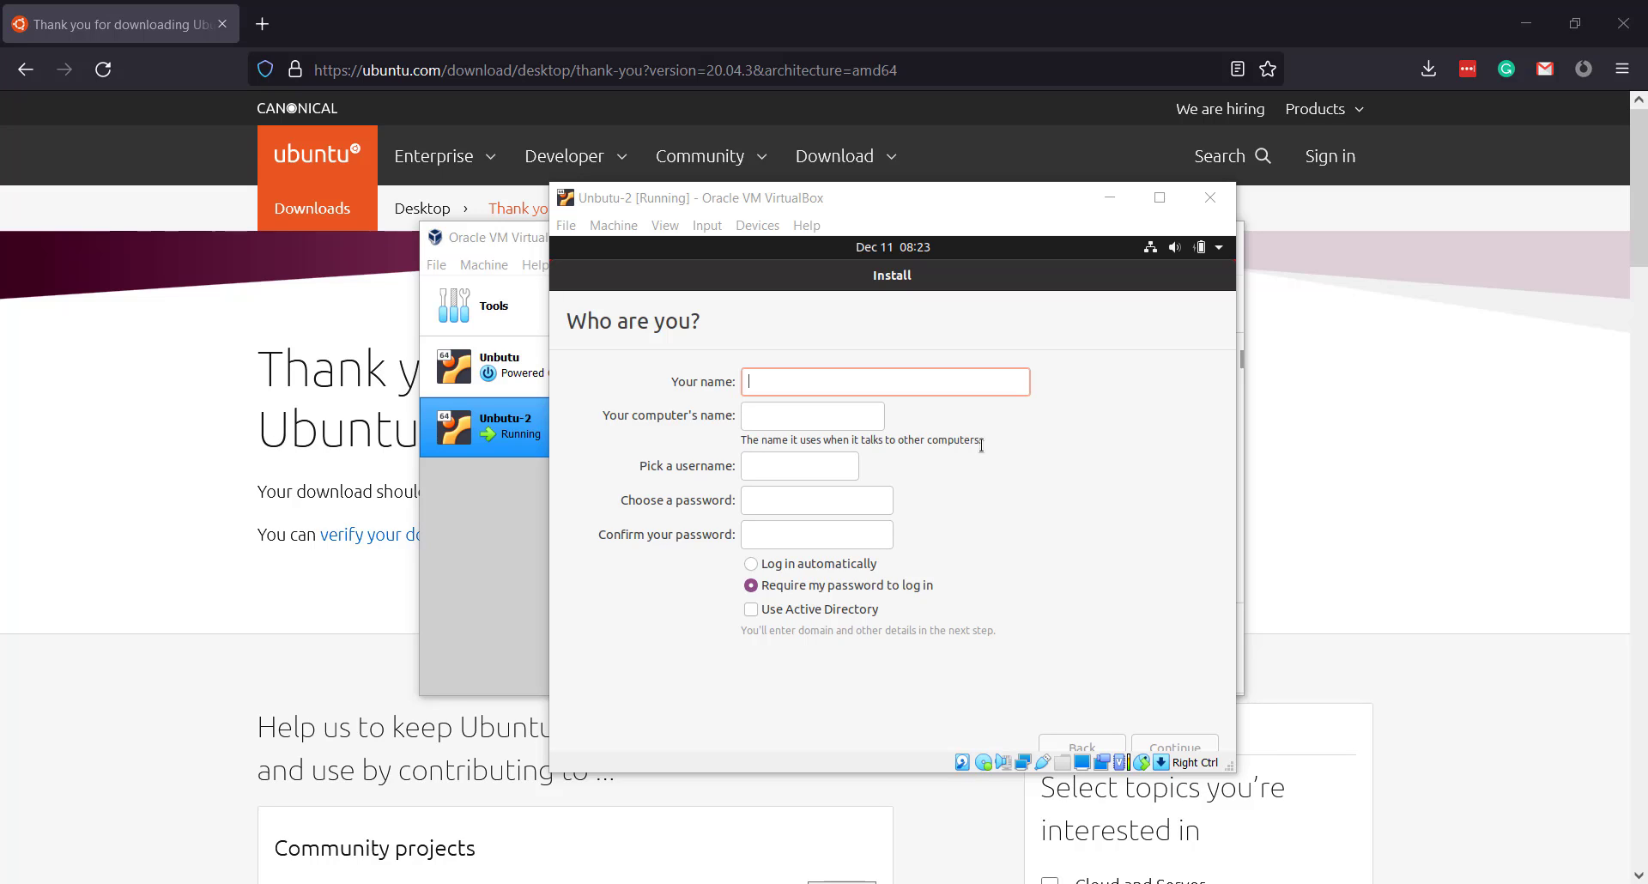
- Enter the account holder's name, choose and confirm the account password with password login required, and continue the installation
click(957, 371)
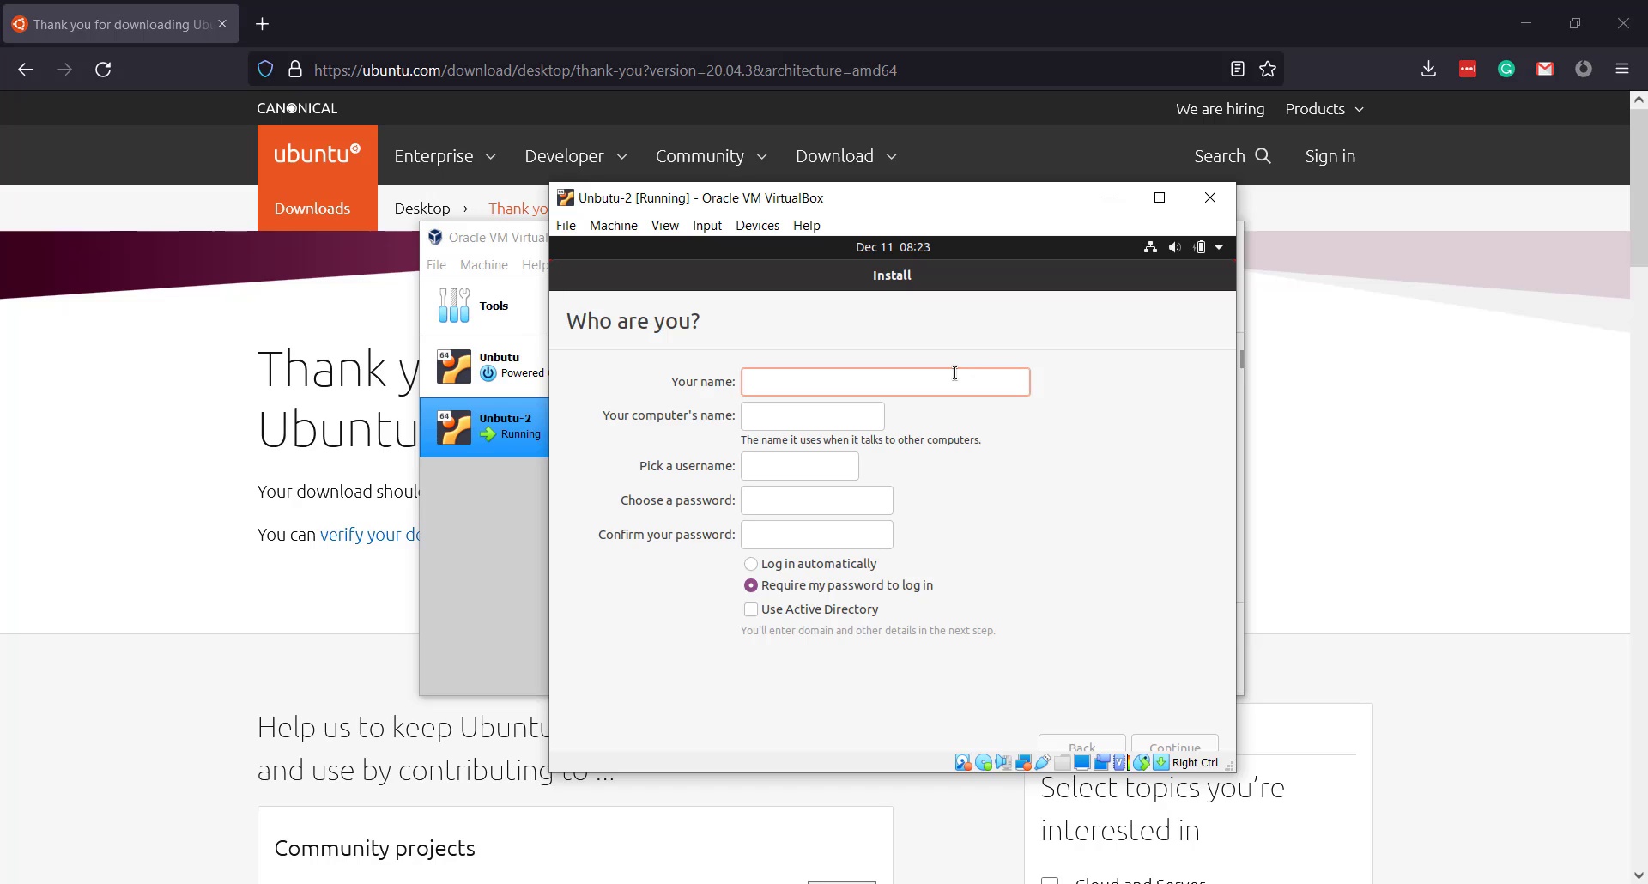
text(Bo)
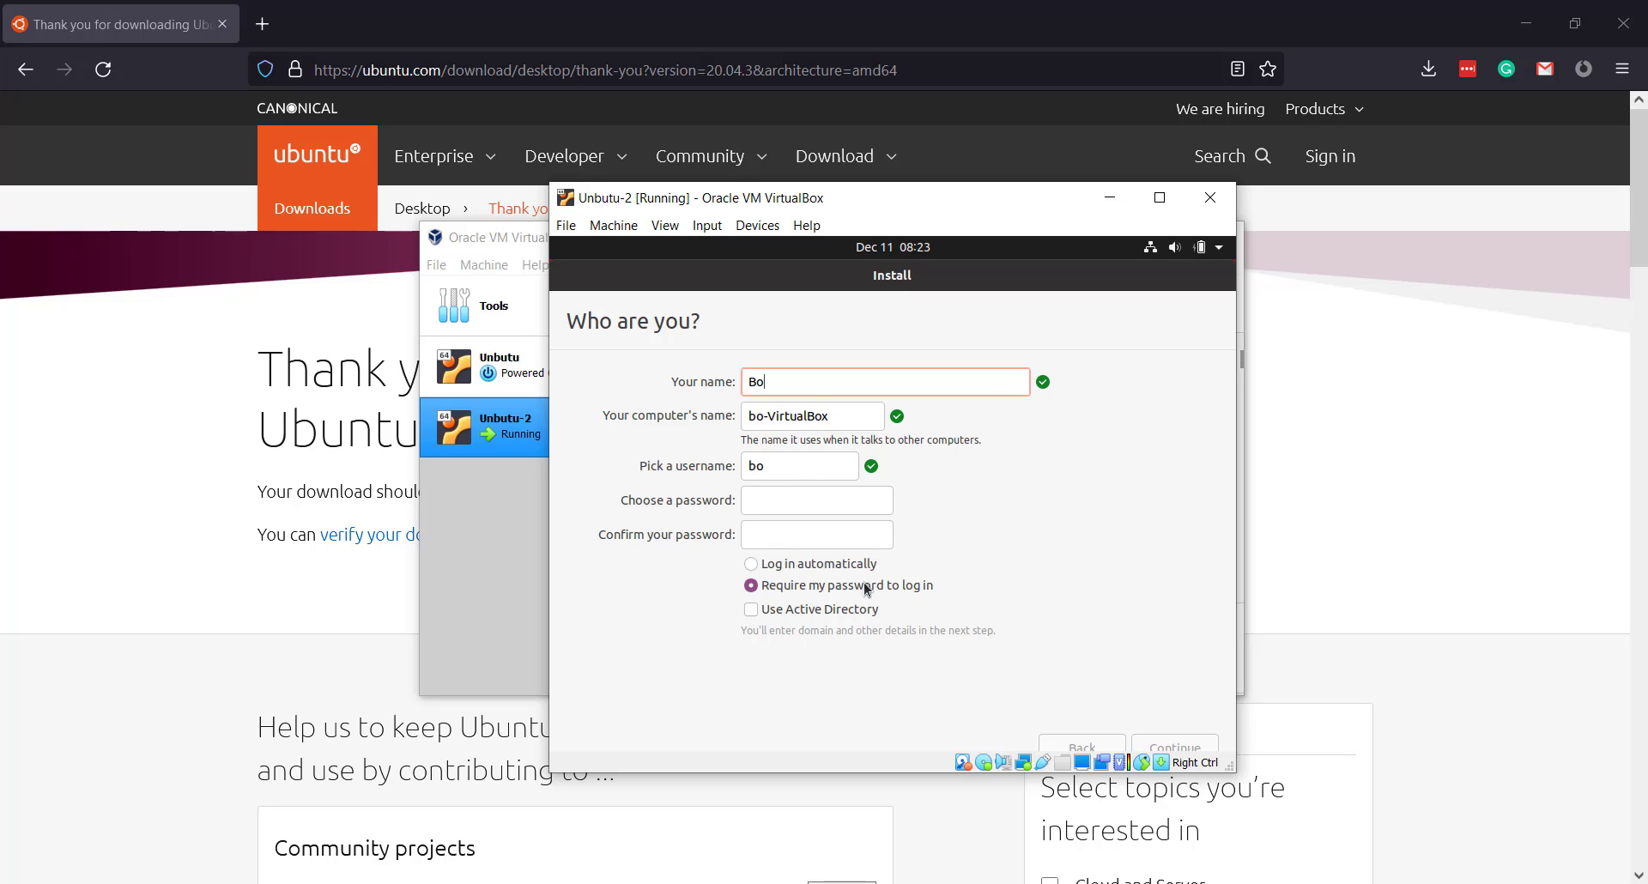
click(790, 505)
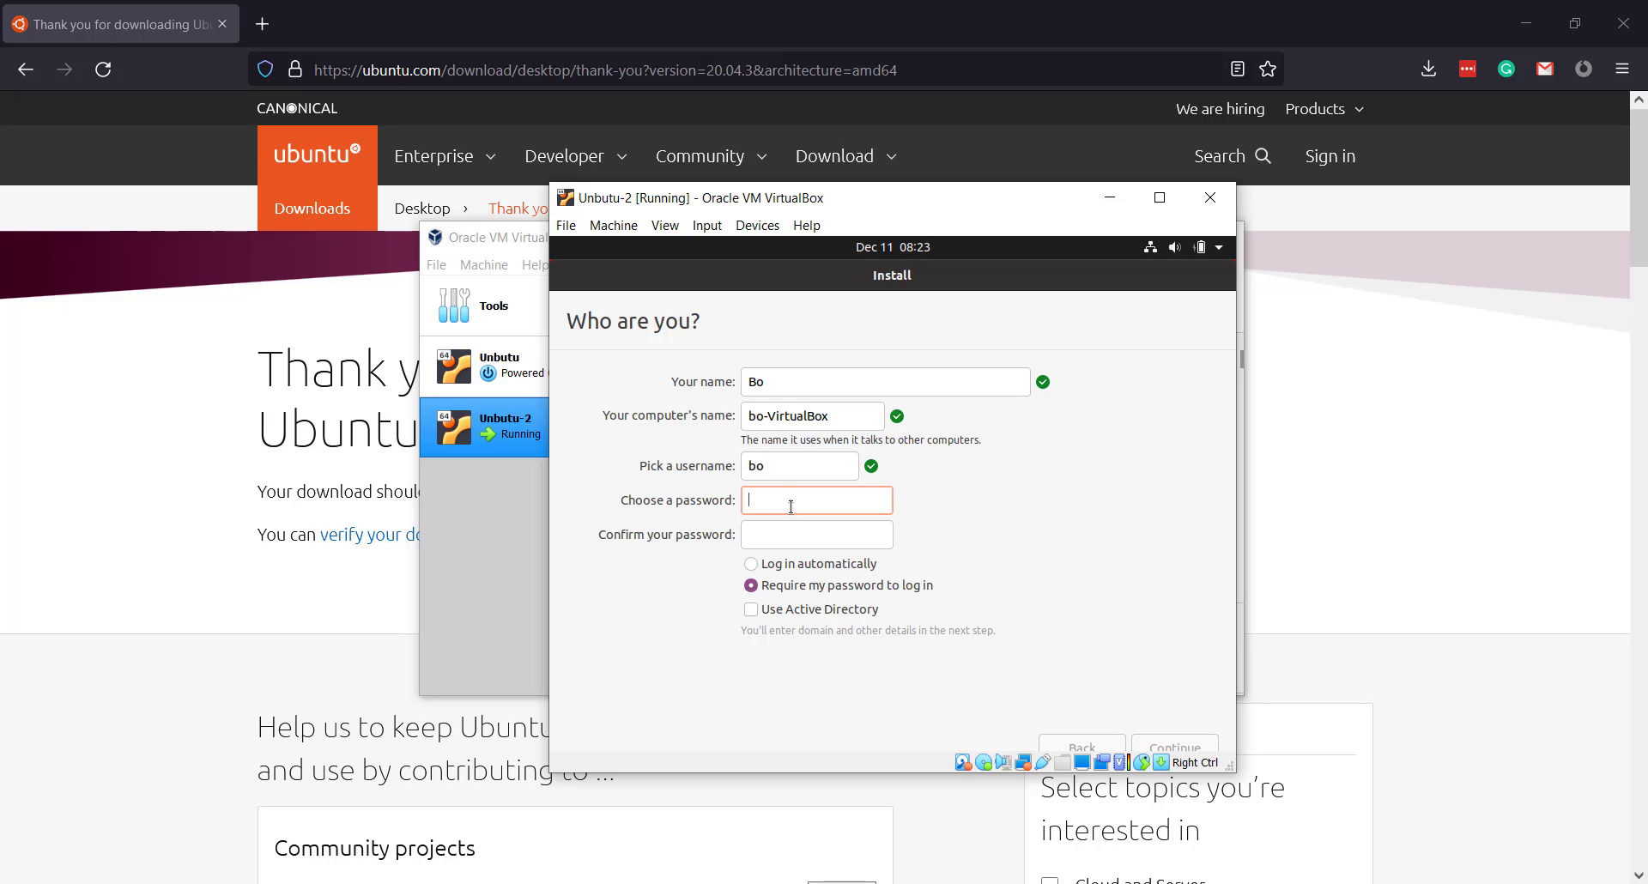
text(••••••••)
key(Tab)
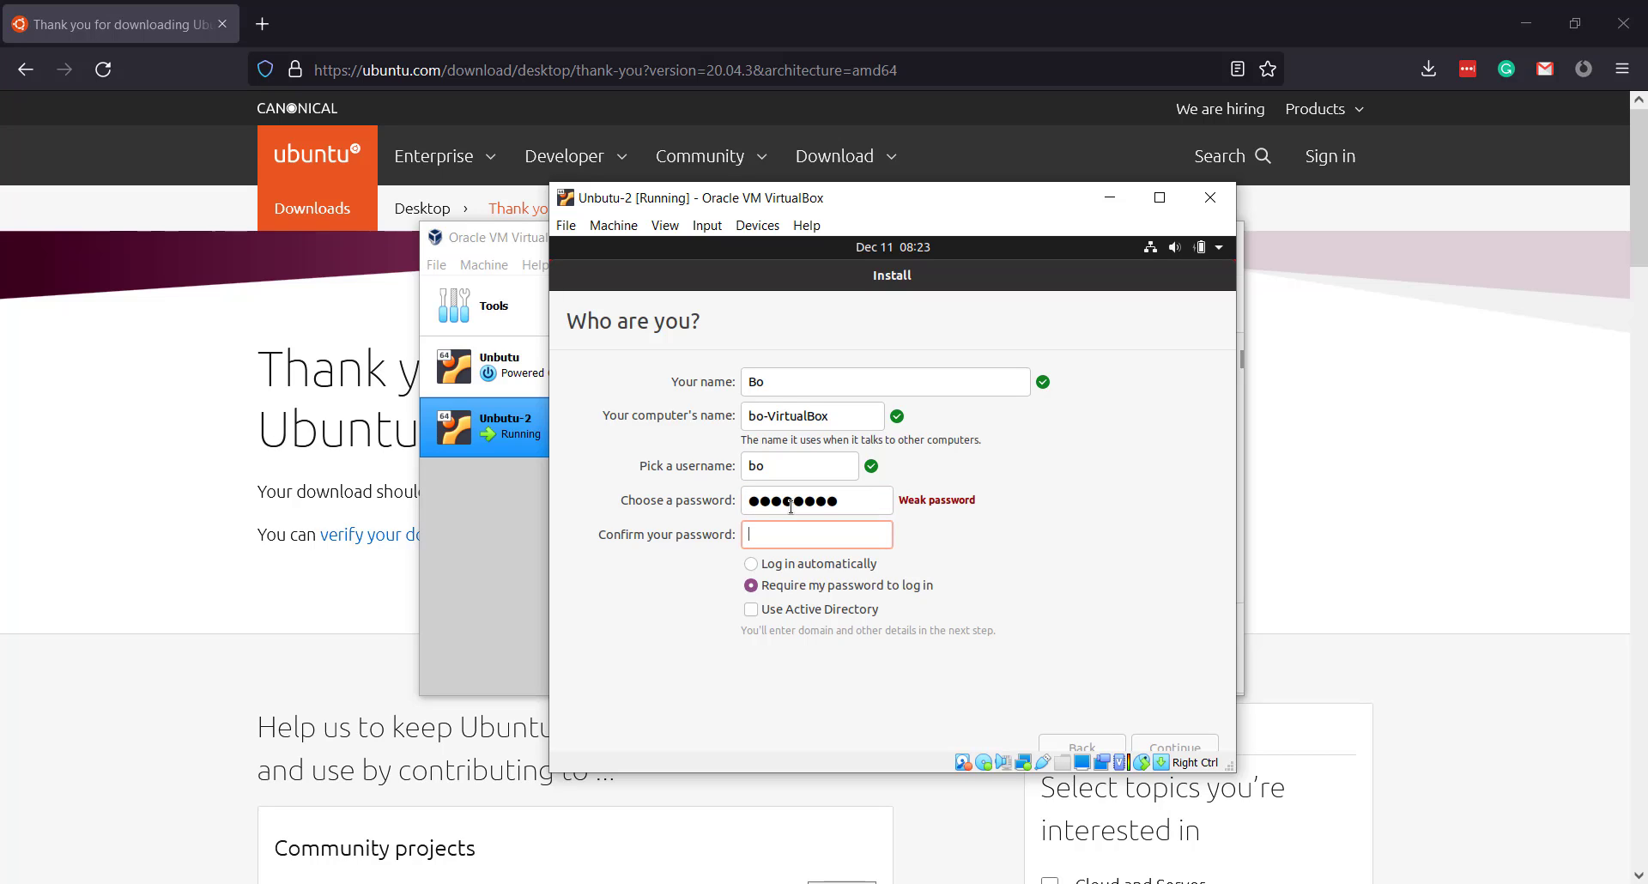
text(••••••••)
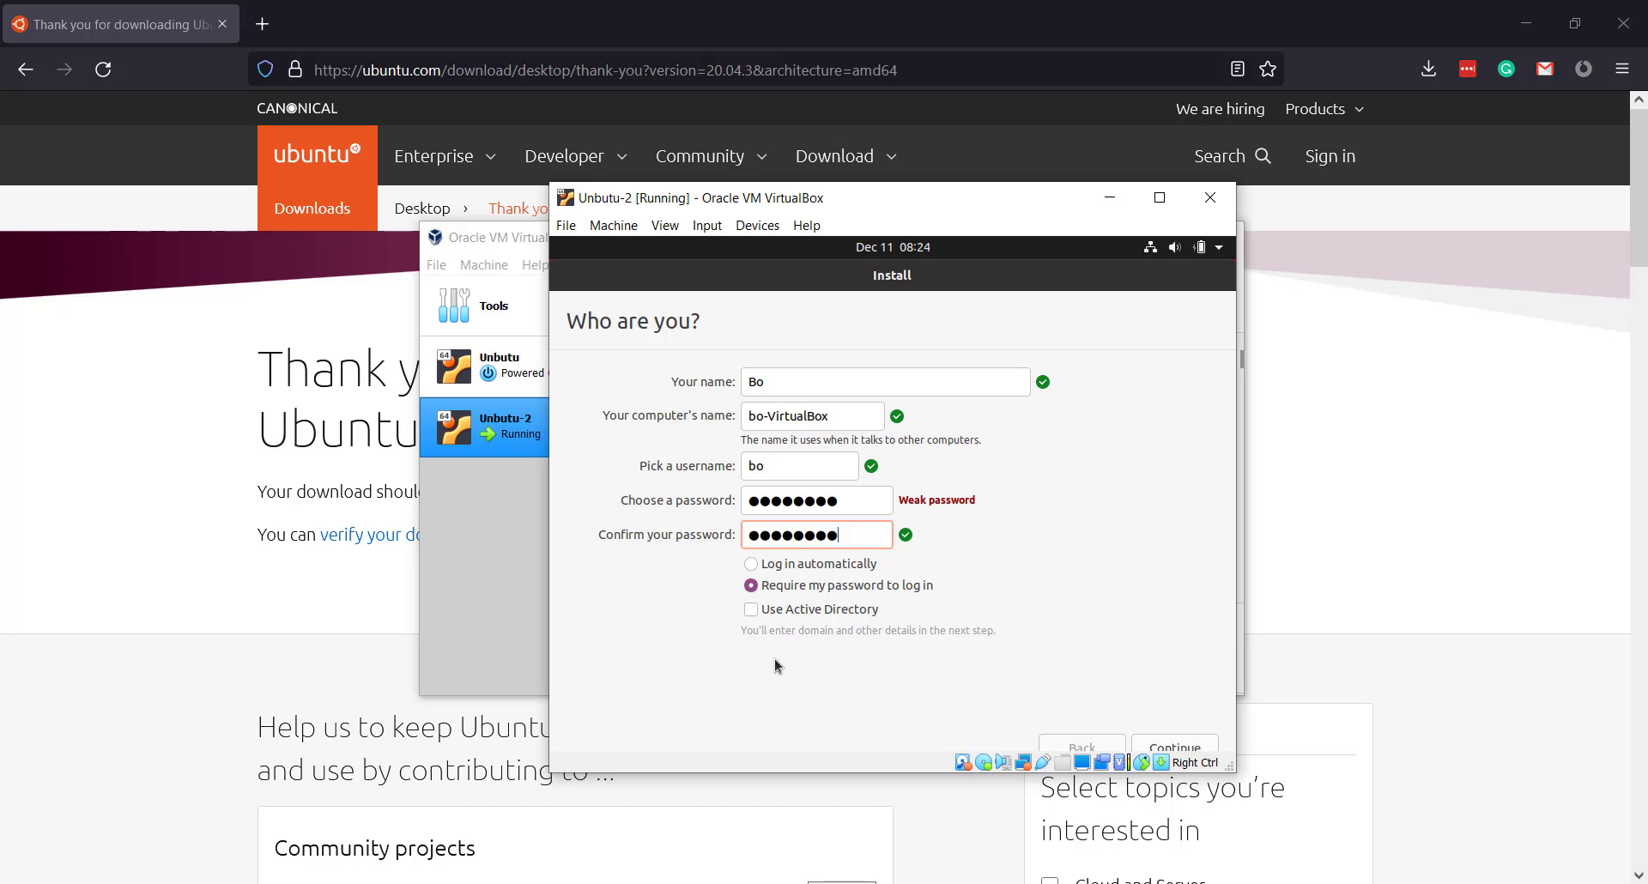
click(1169, 745)
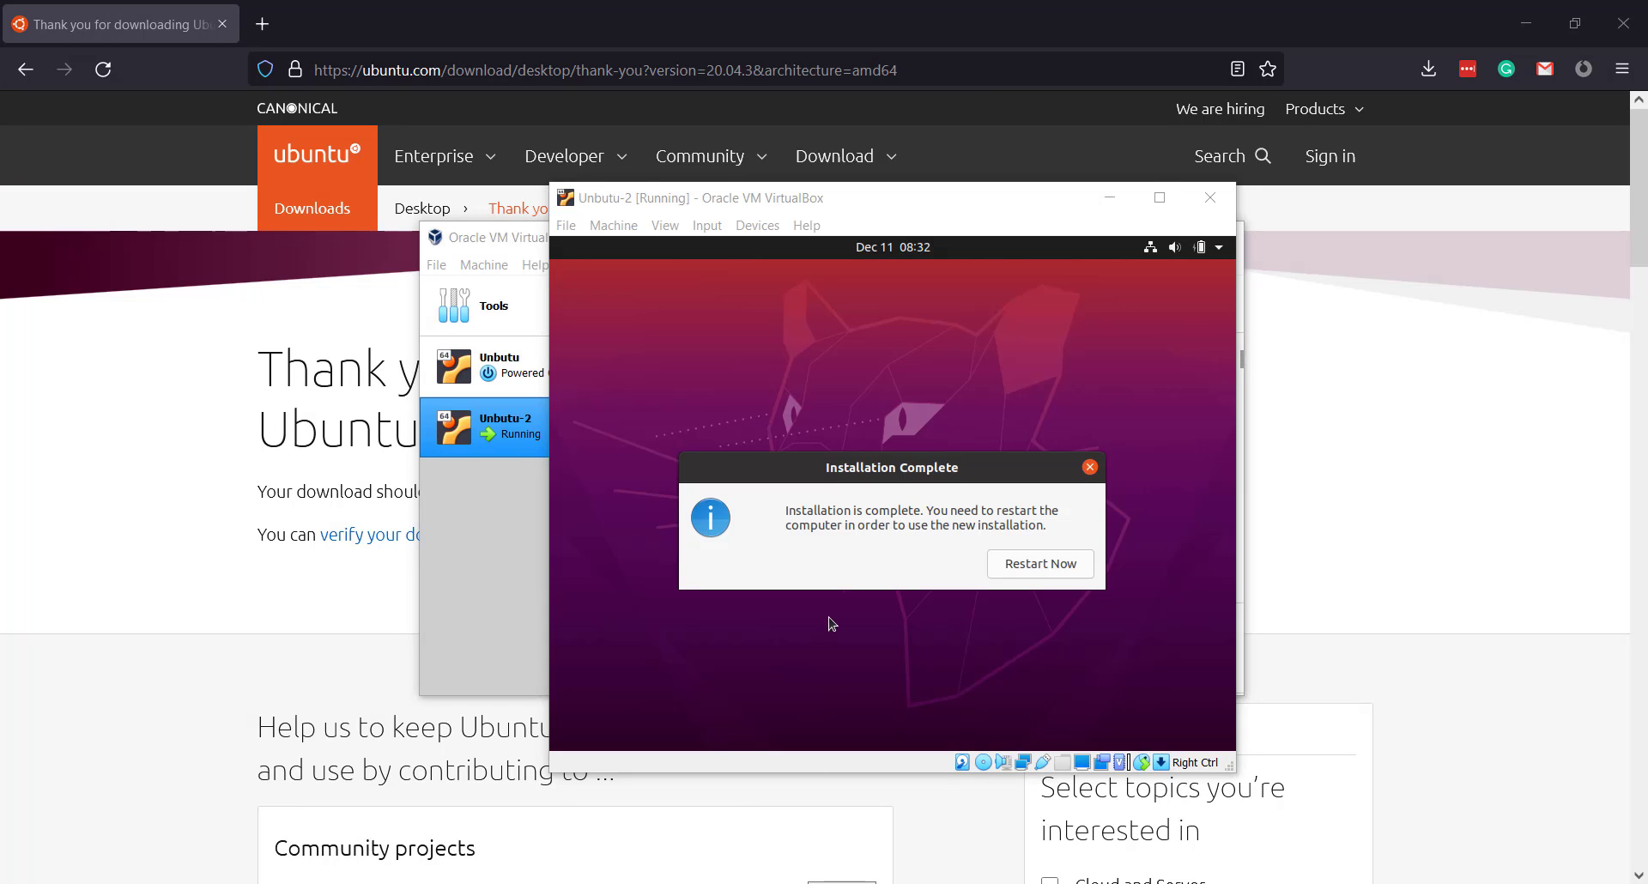
- Restart the virtual machine after the installation and continue past the installation medium removal prompt
click(1027, 567)
click(1027, 567)
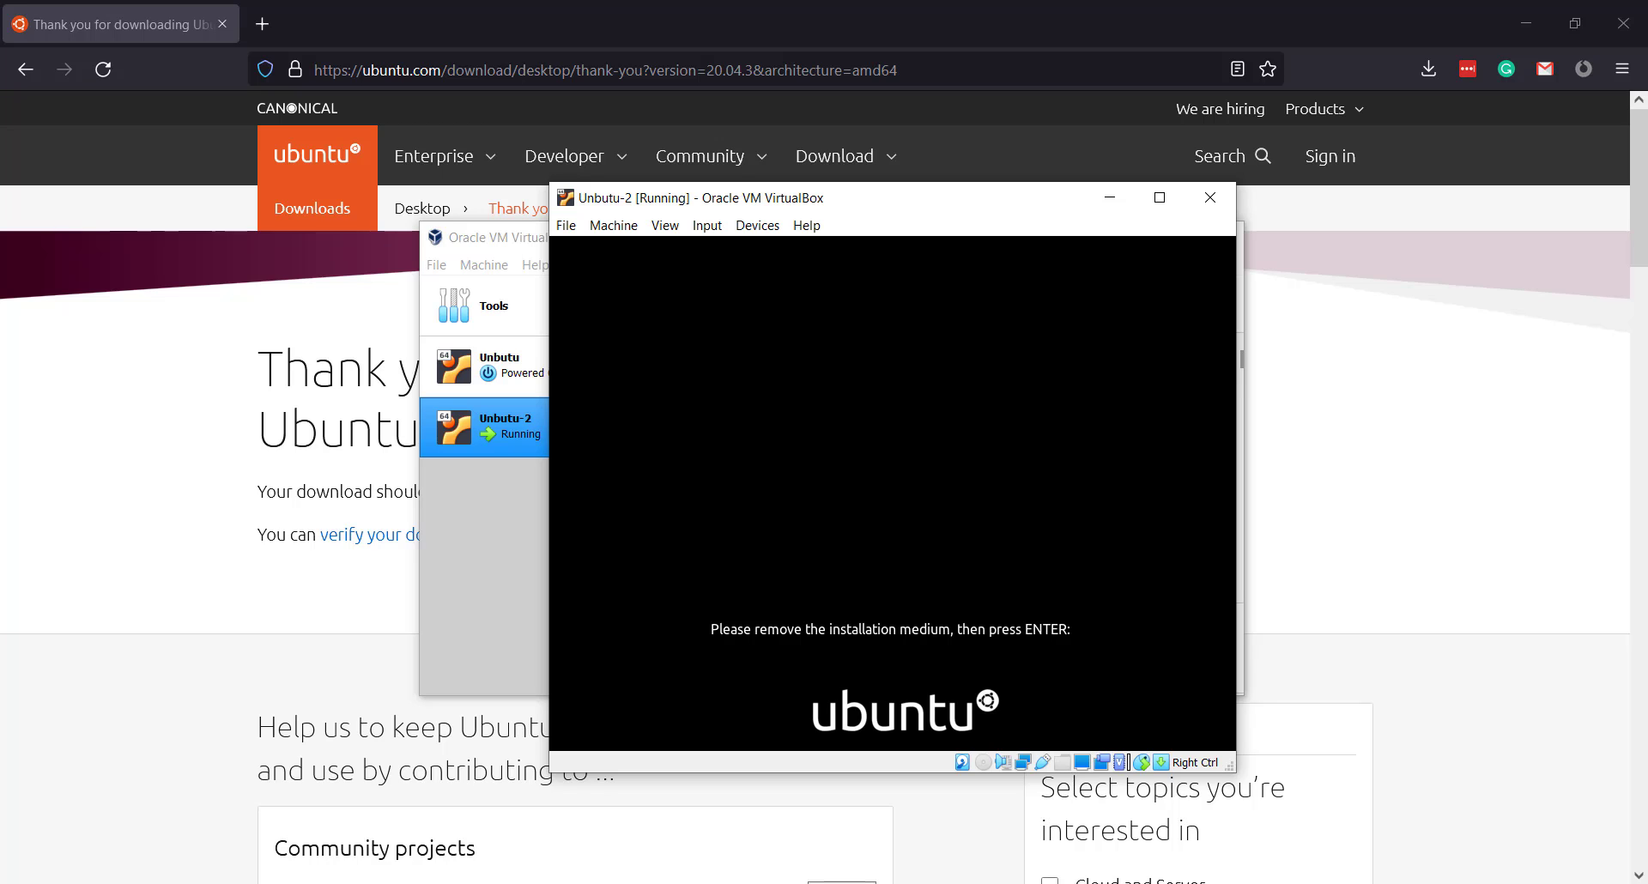
key(Return)
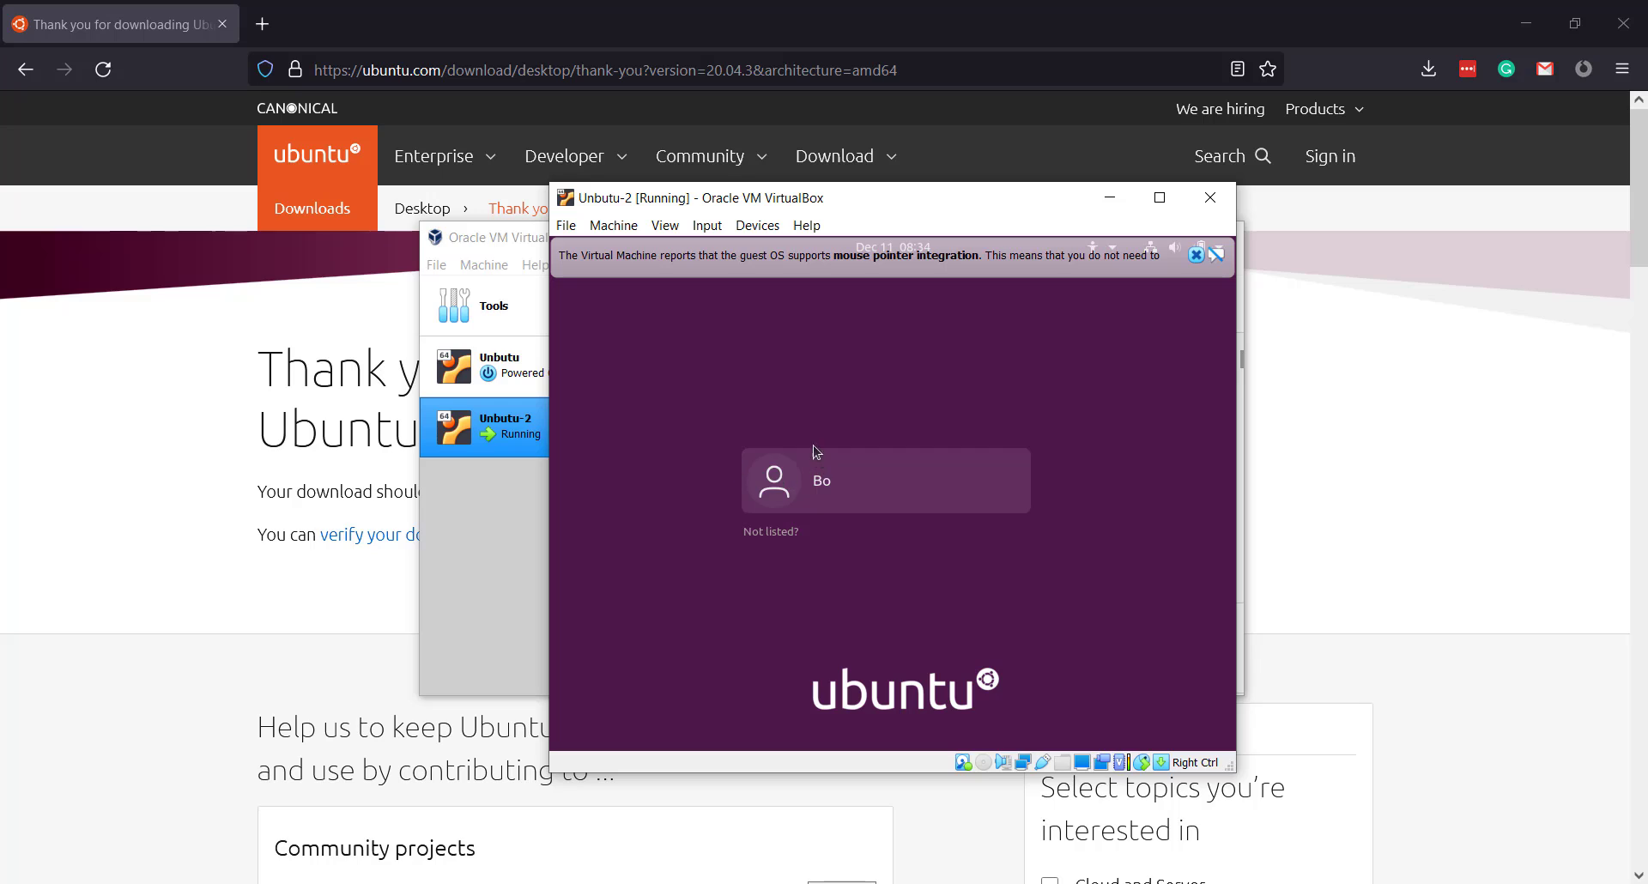
- Log in to the new Ubuntu user account by entering its account password
click(849, 491)
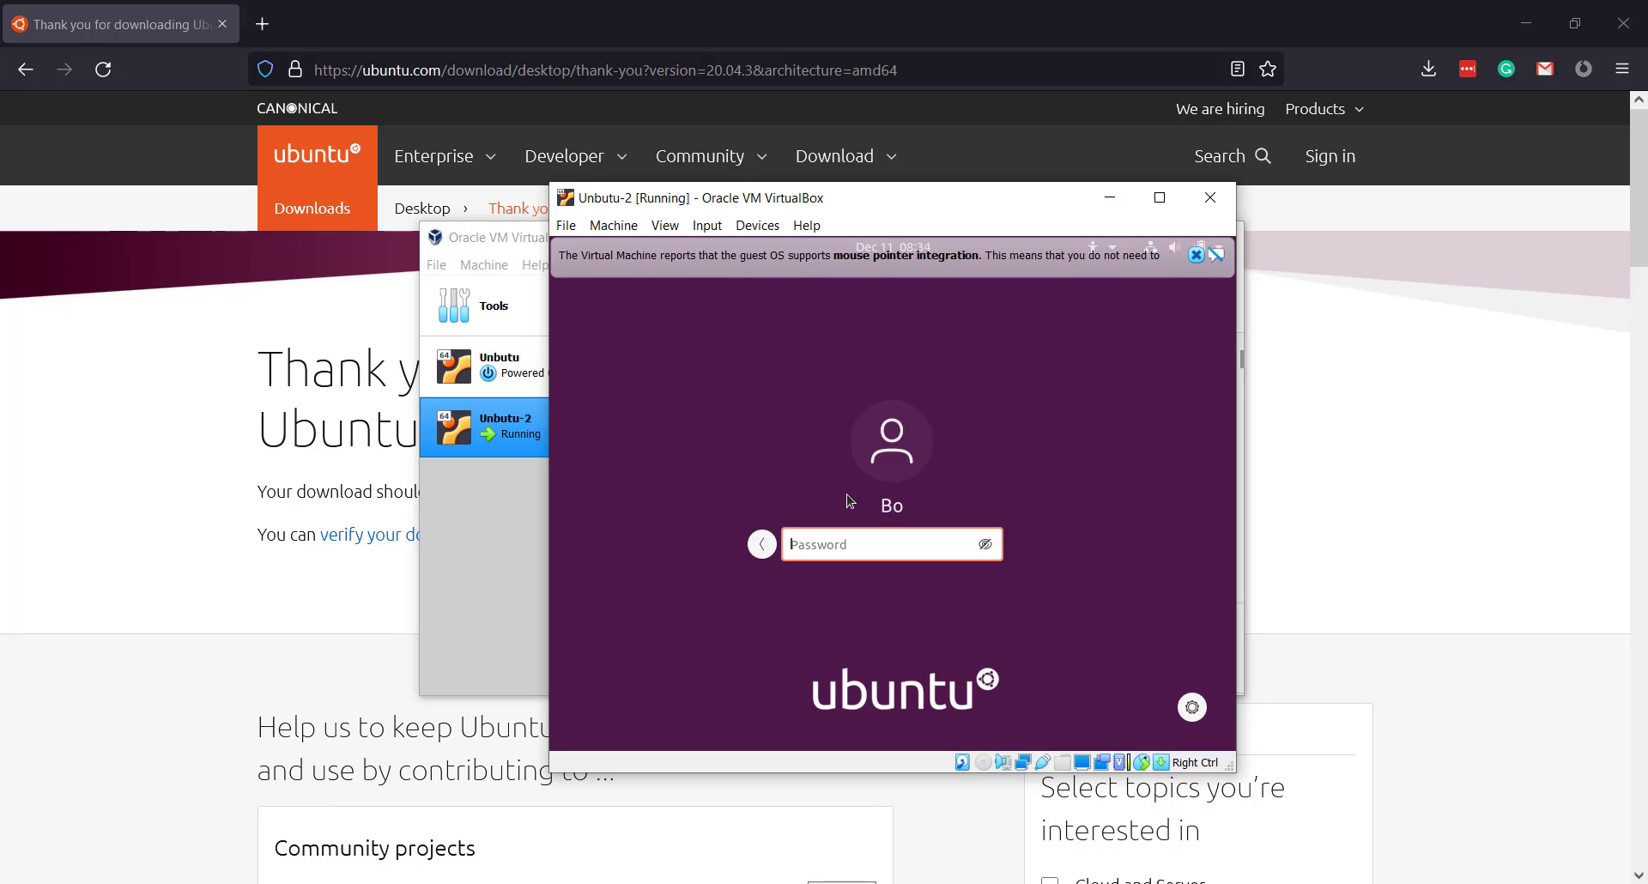
text(********)
key(Return)
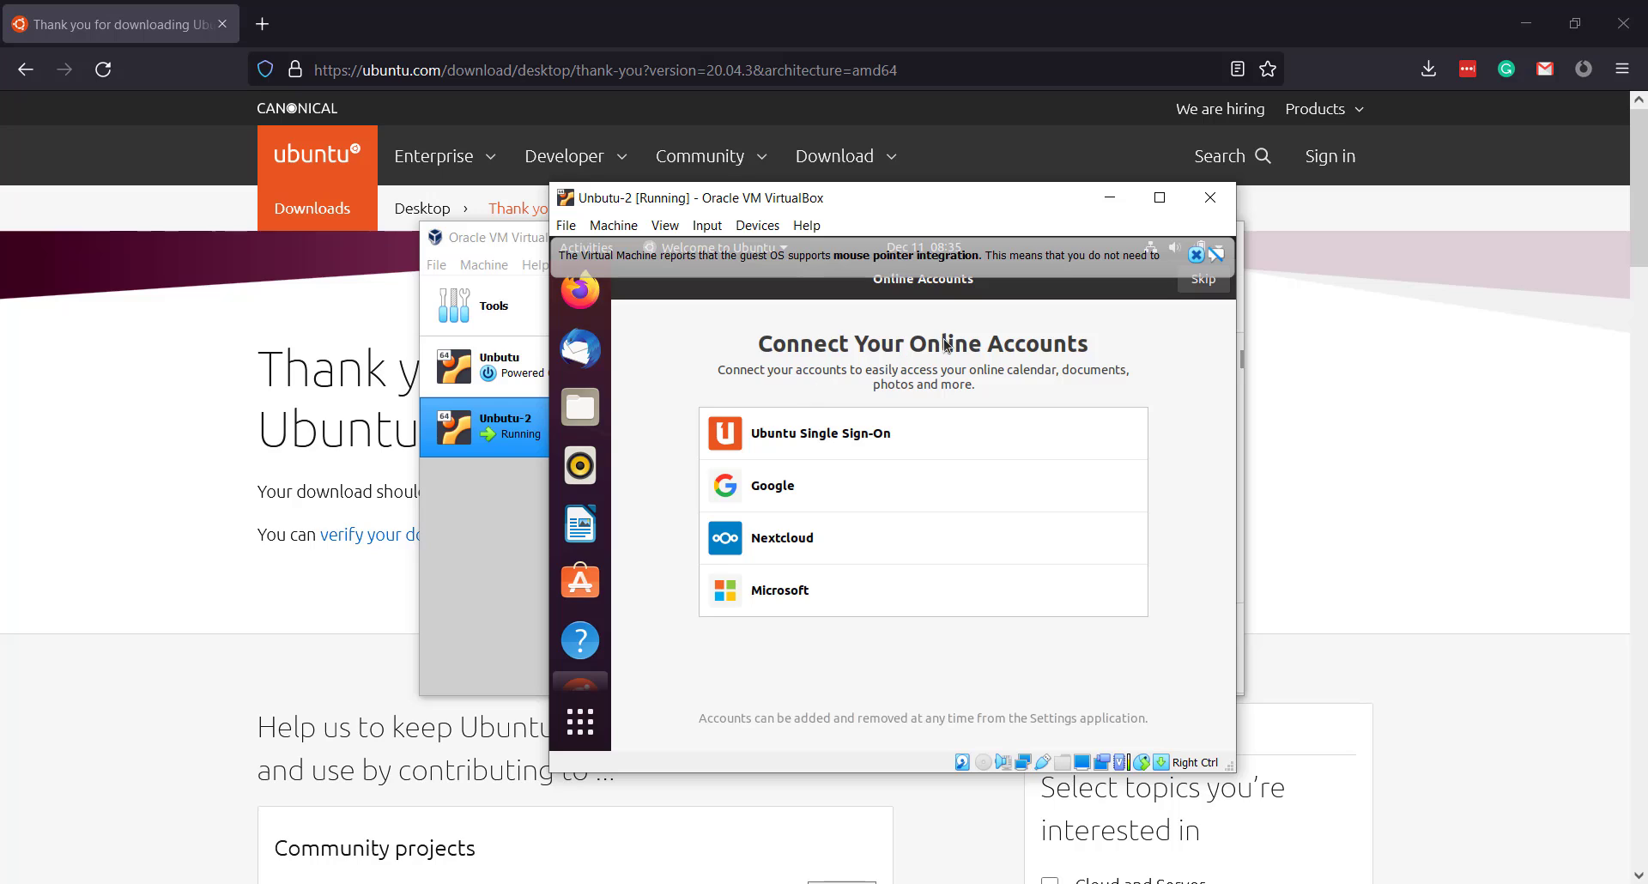
- Dismiss the mouse integration notice and go through the welcome setup without online accounts or Livepatch, agreeing to send system info to Canonical
click(1195, 256)
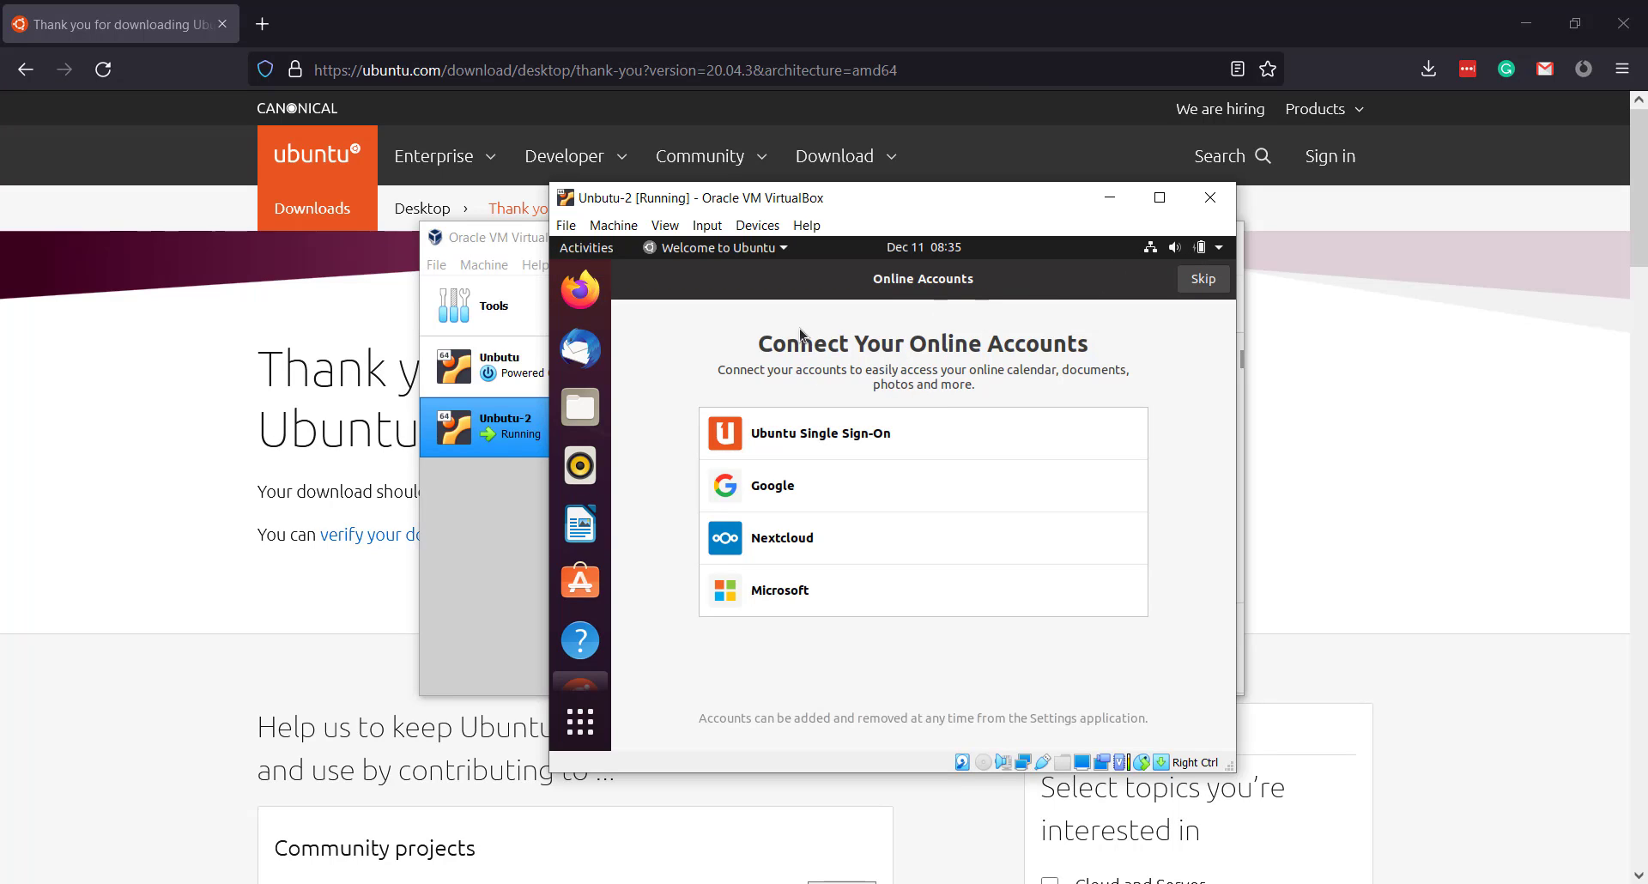
click(1195, 283)
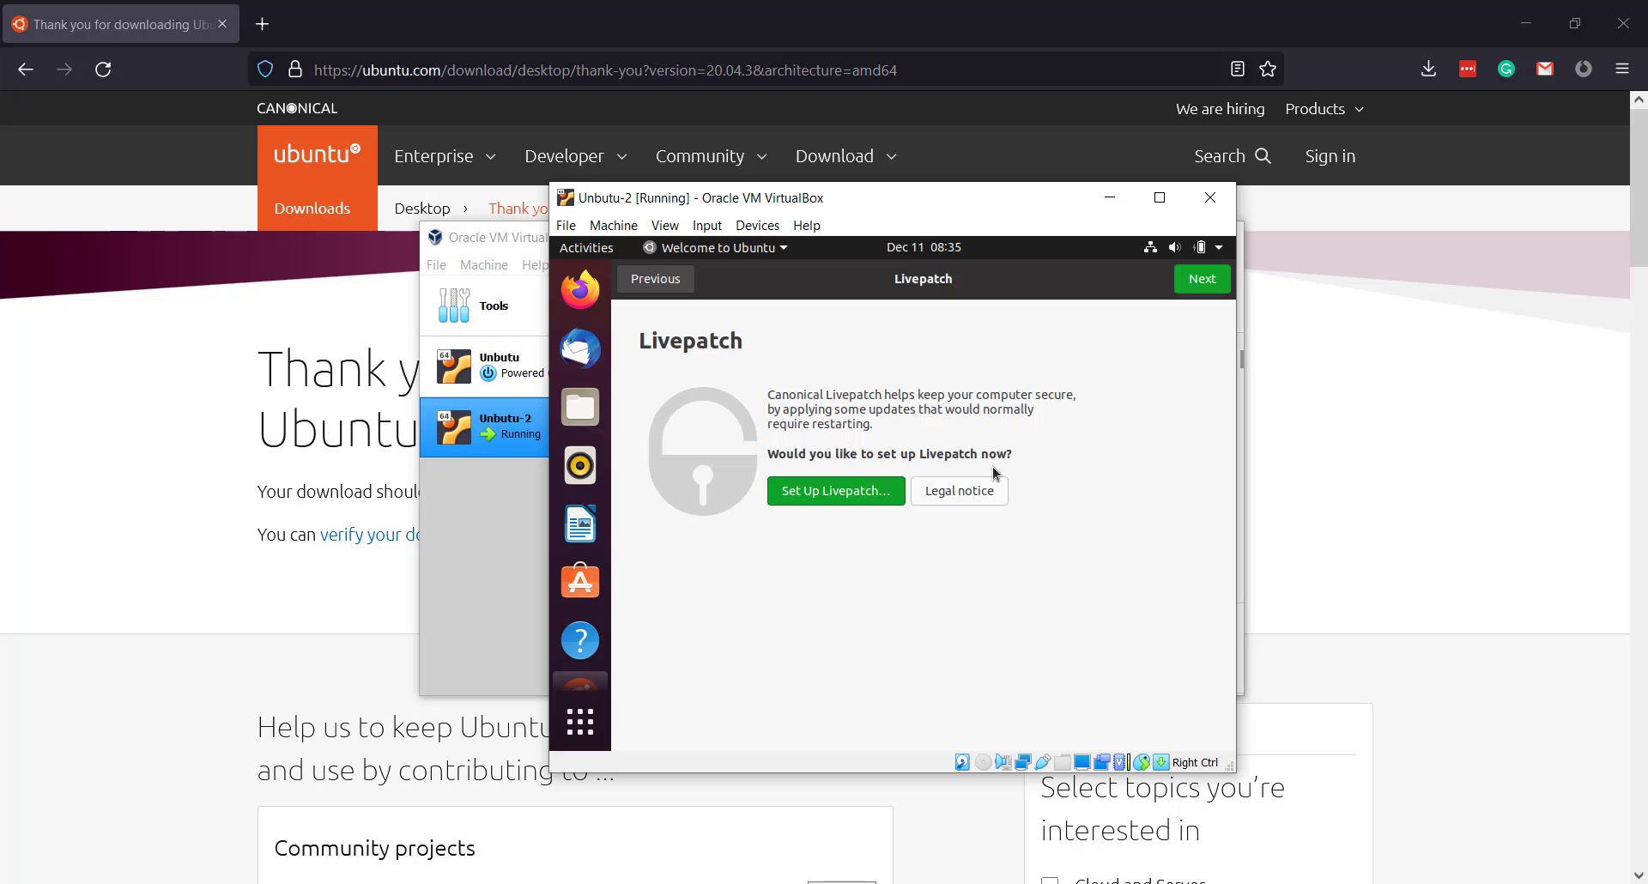
click(1190, 290)
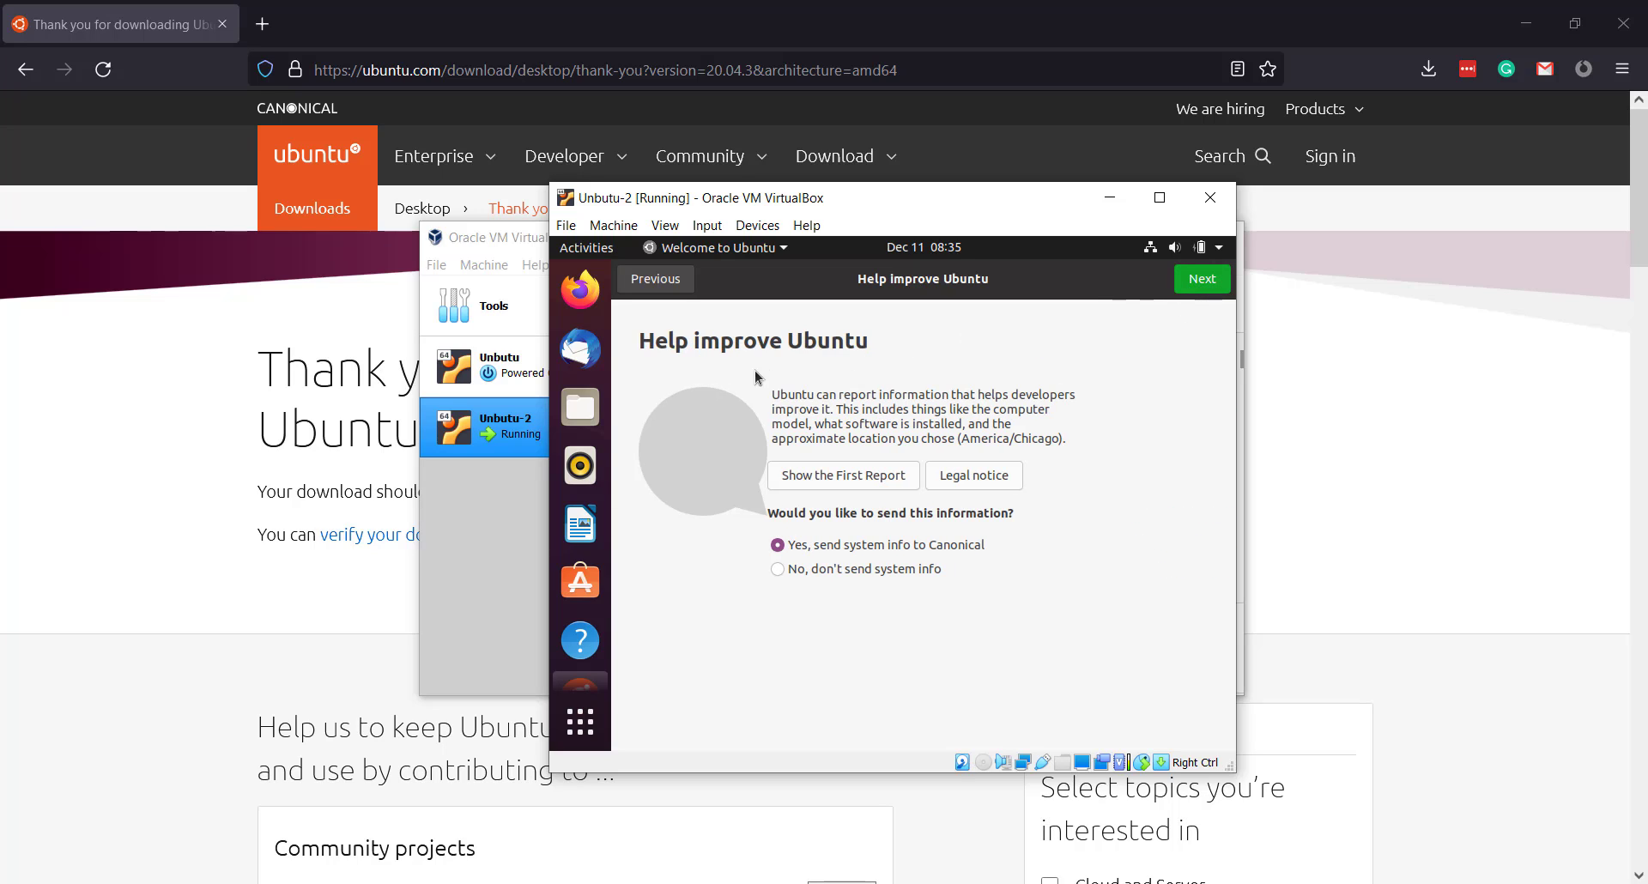
click(1206, 279)
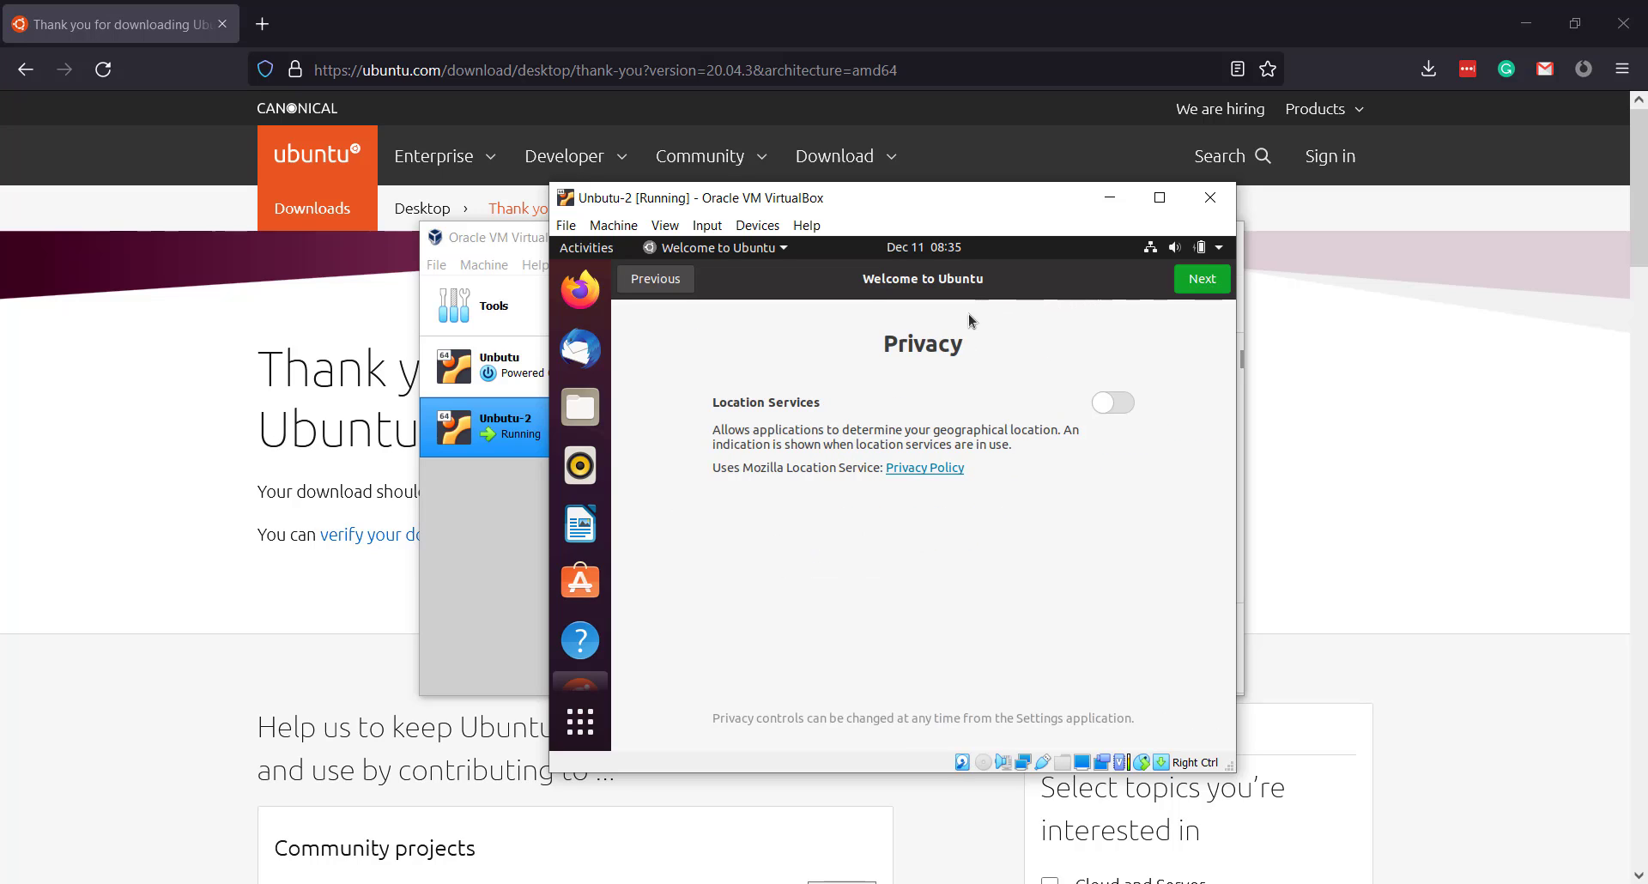
- Finish the welcome setup with Location Services left off and maximize the virtual machine window
click(1184, 286)
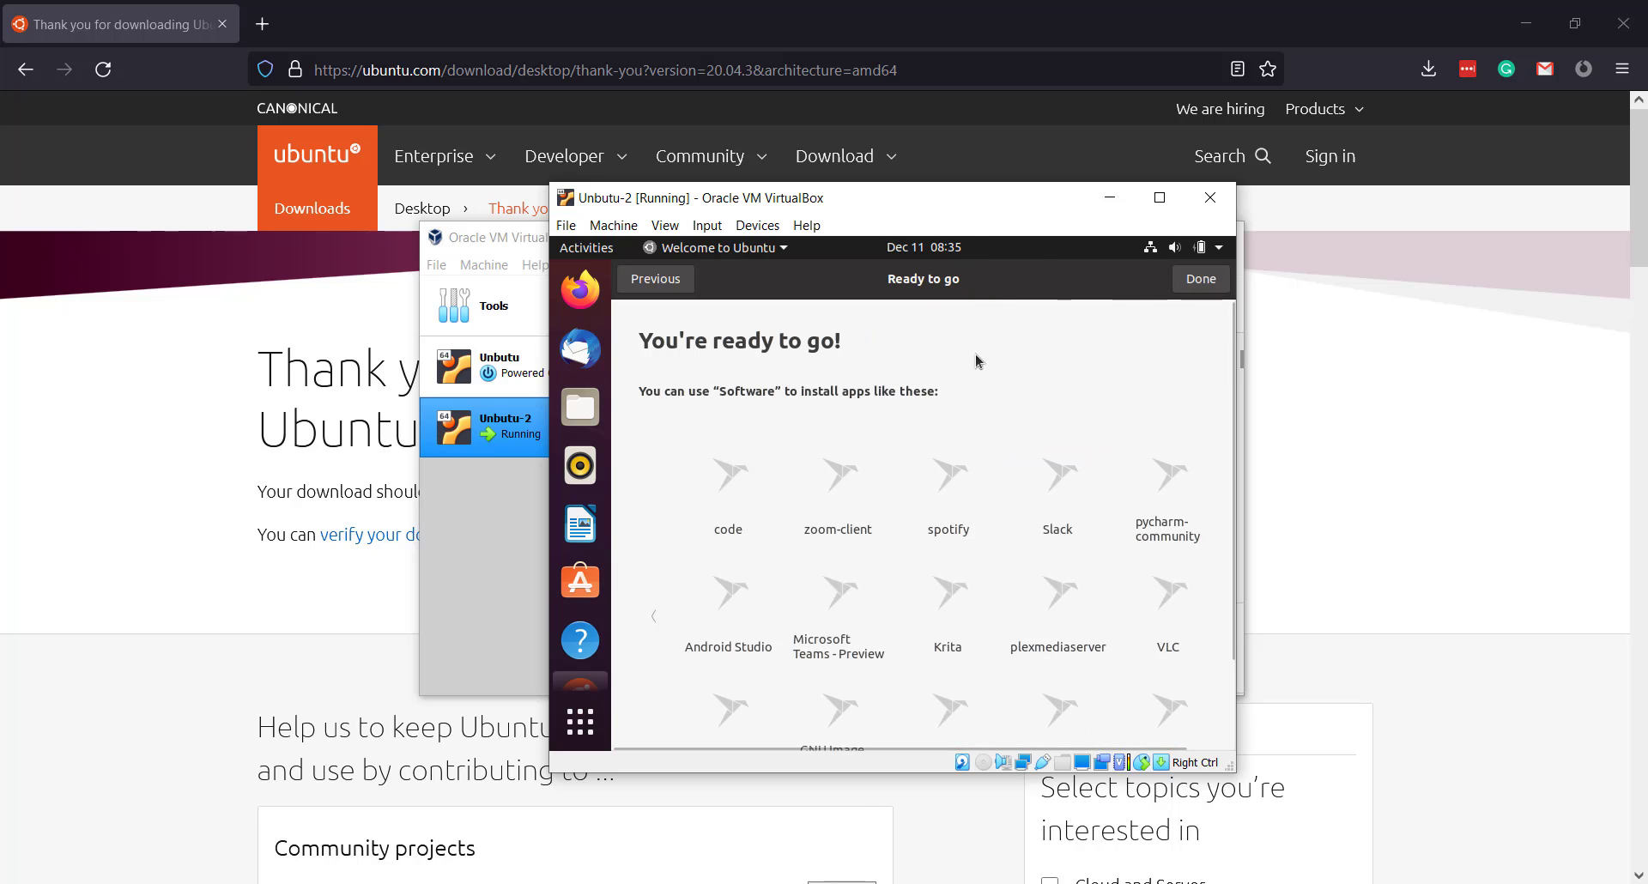
click(1202, 279)
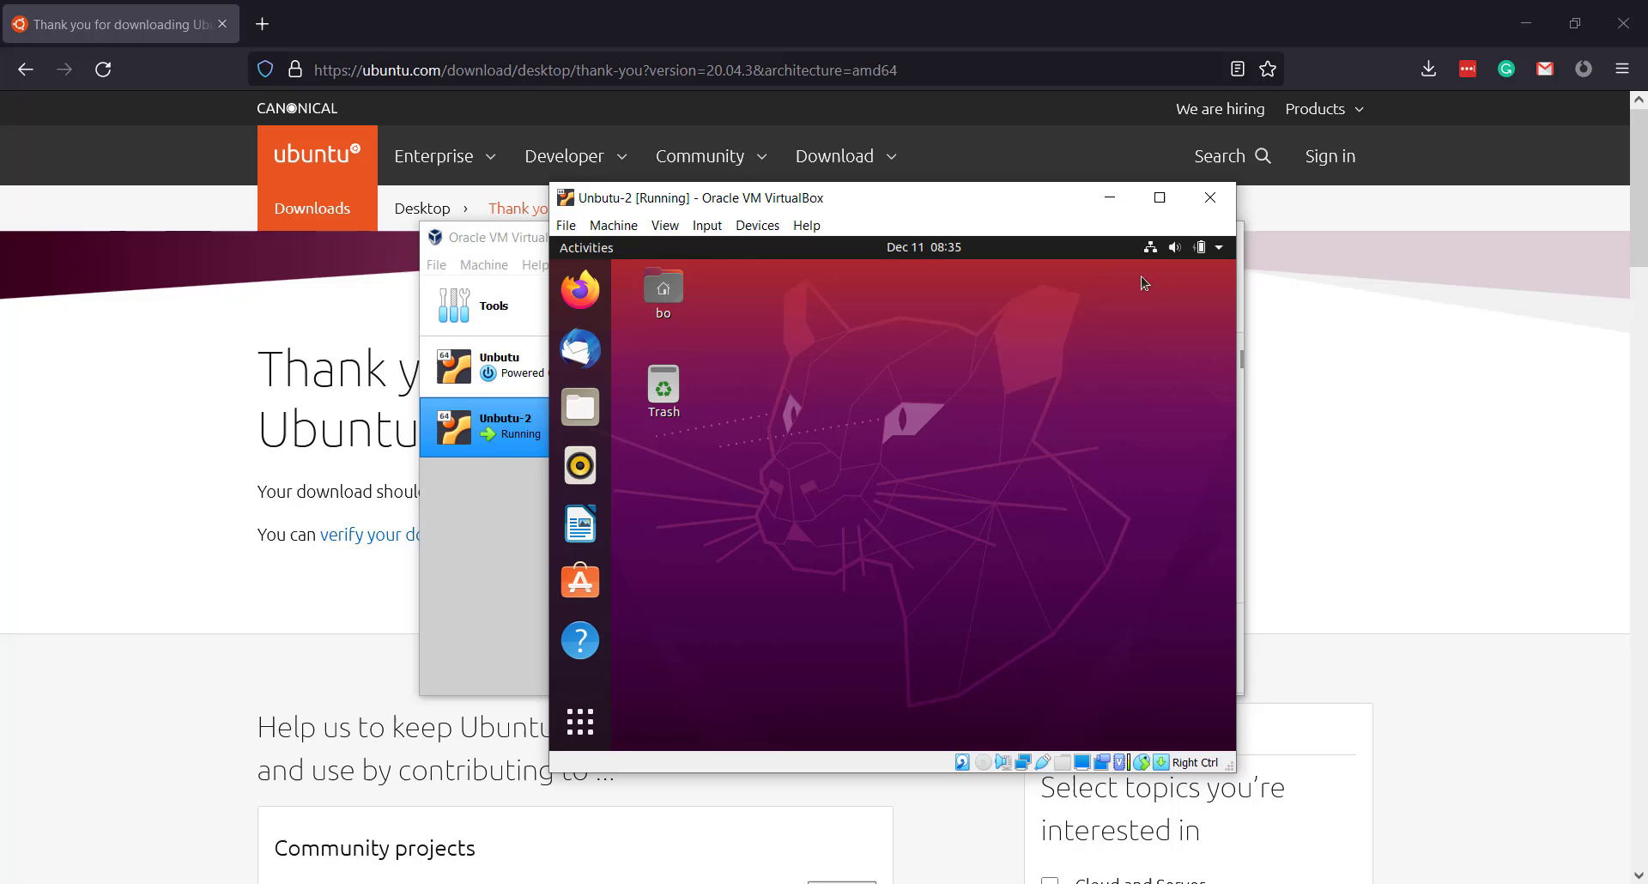
click(1160, 197)
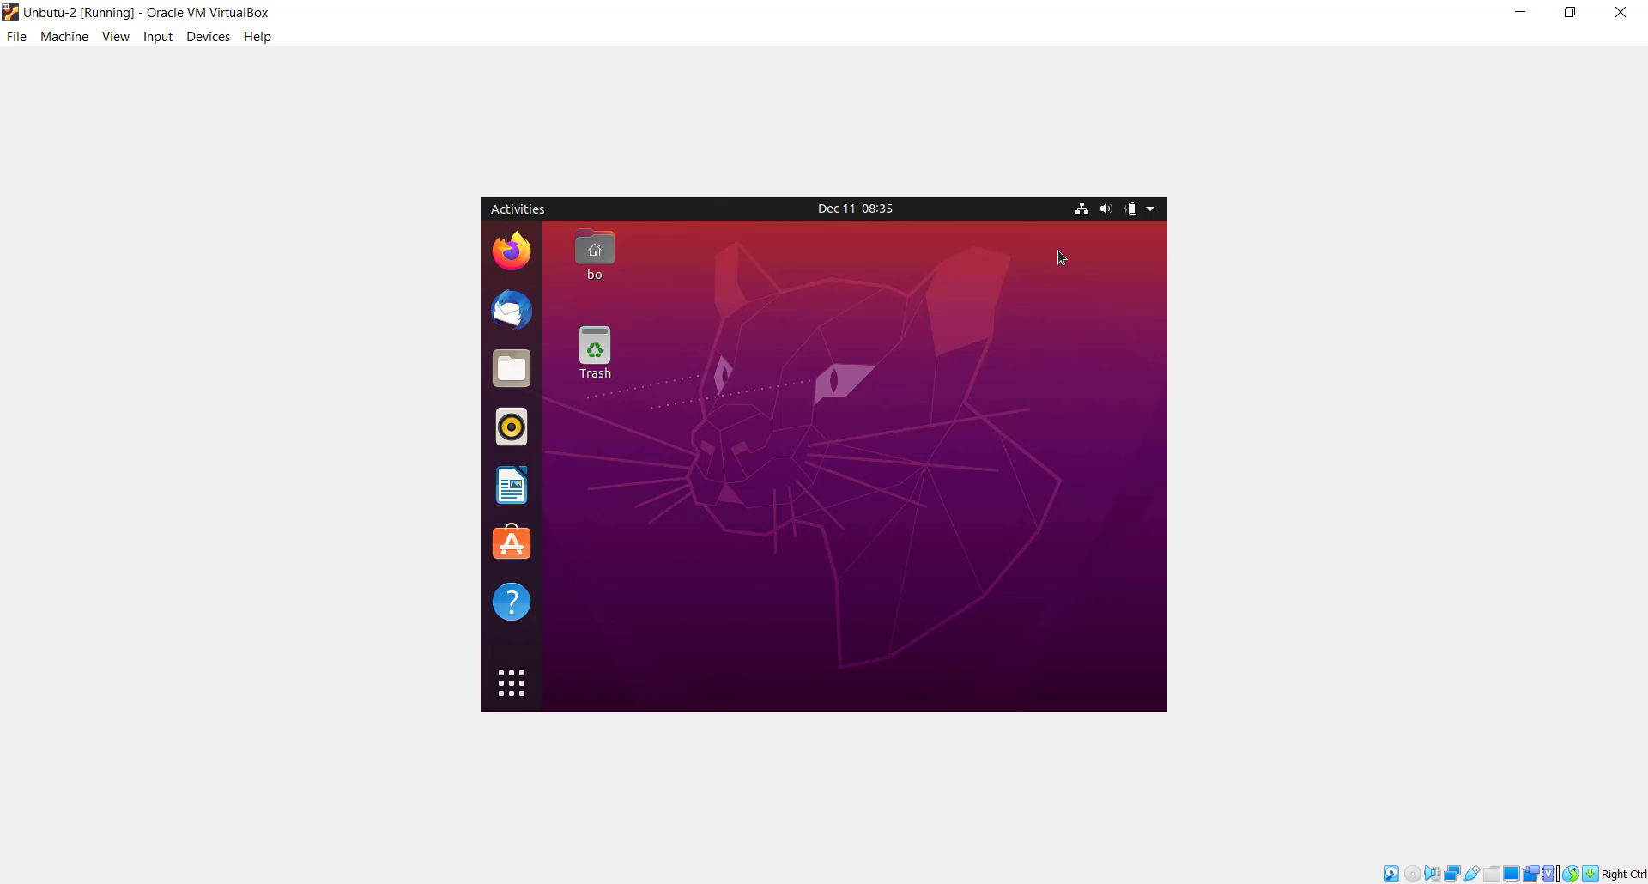
click(1570, 13)
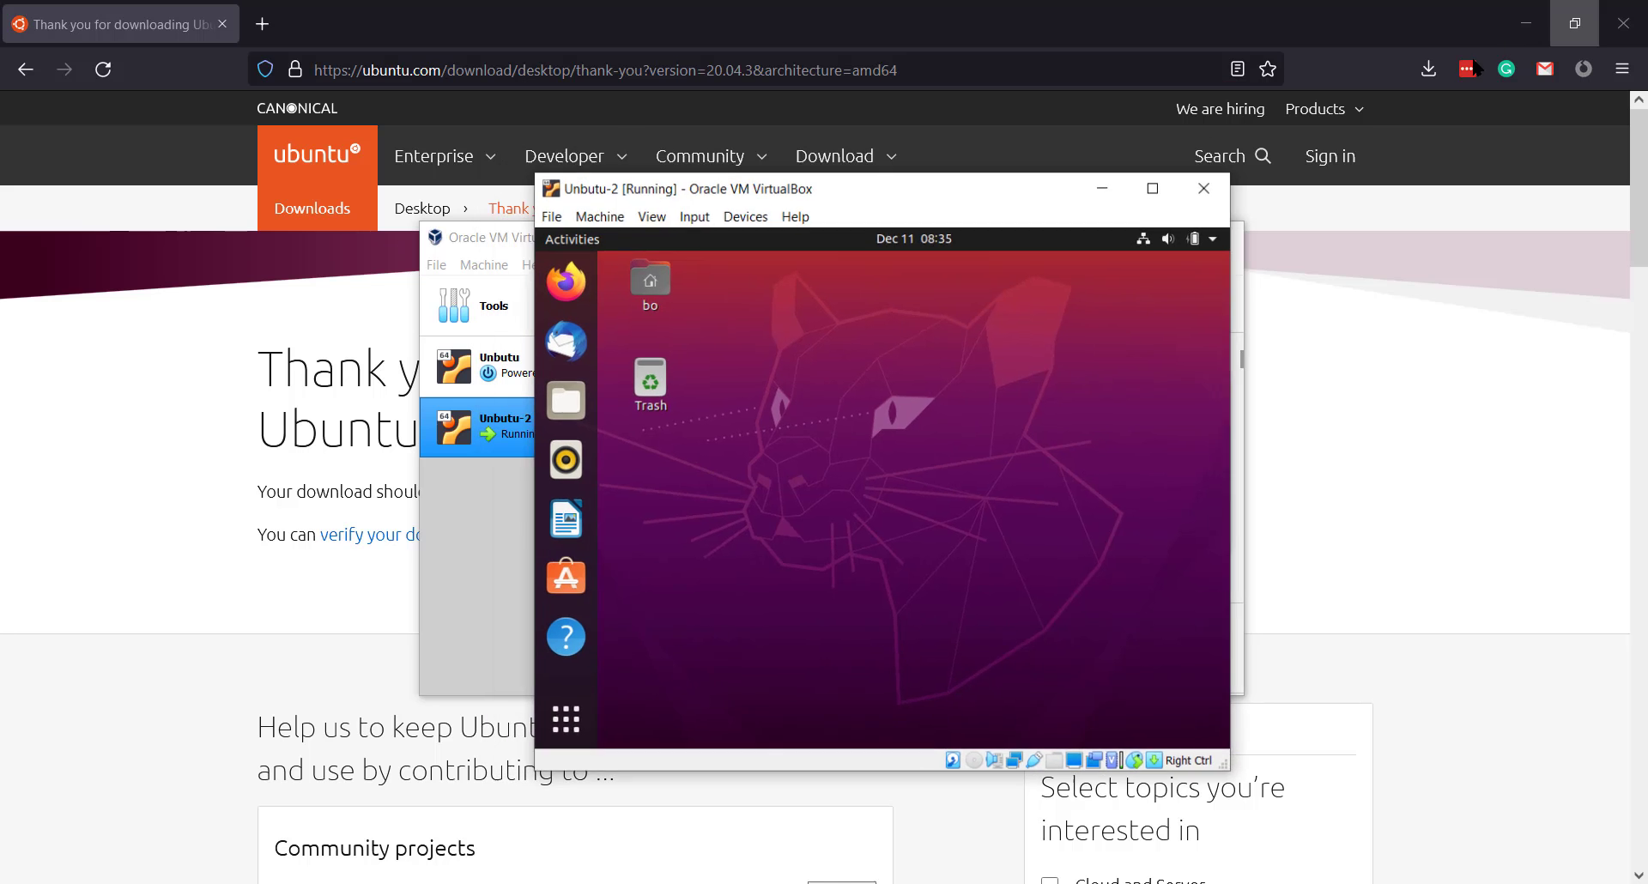
click(1157, 197)
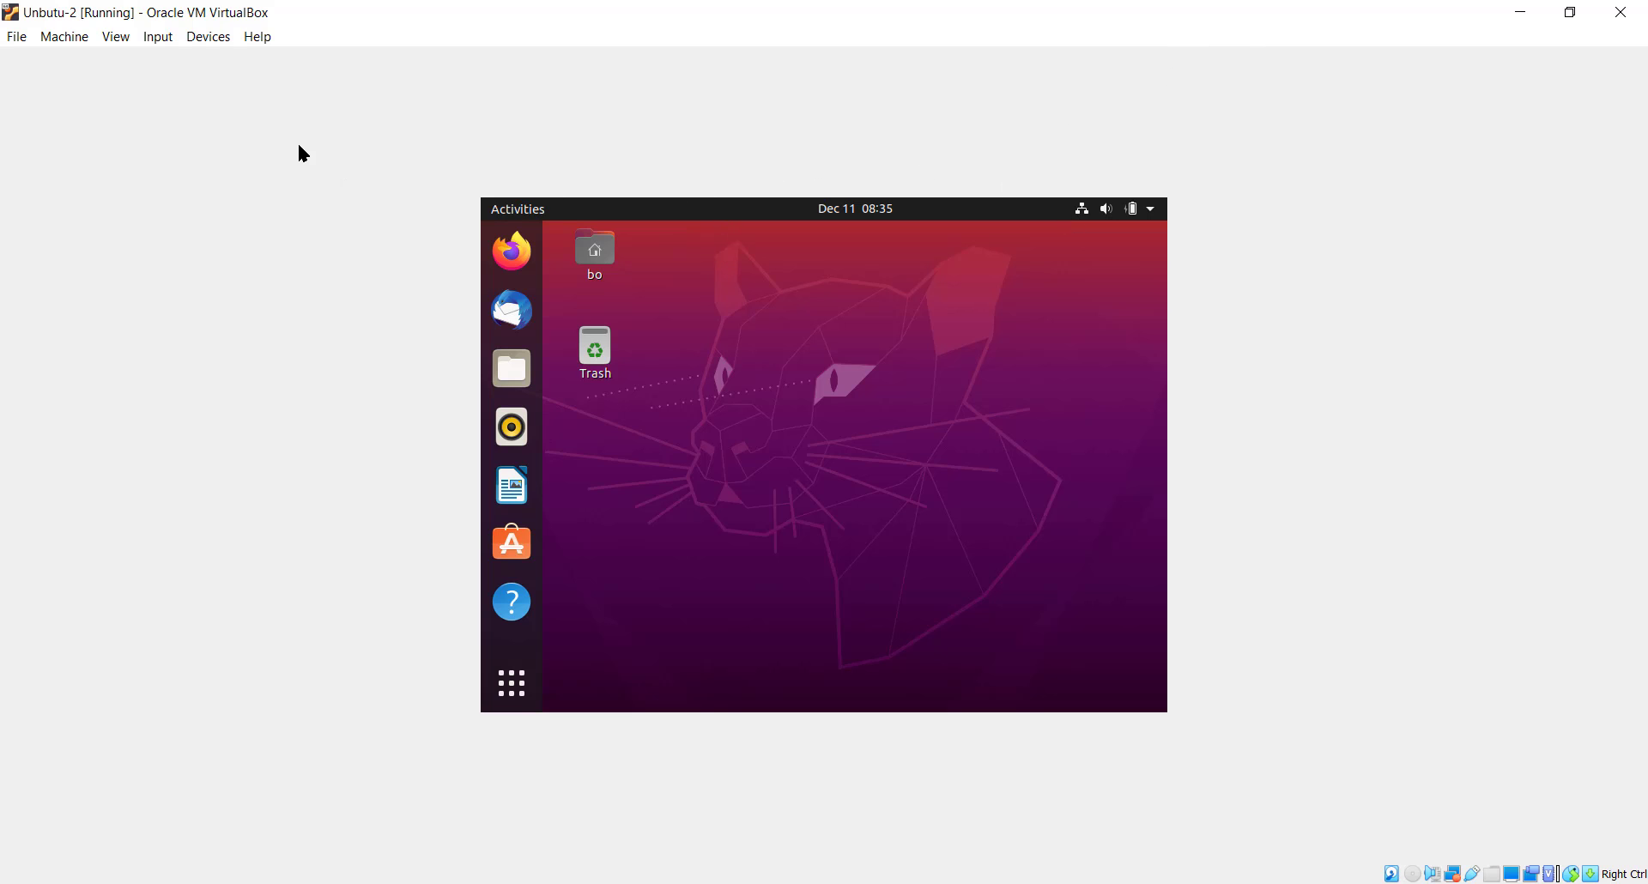
- Insert the Guest Additions CD image and run its installer, authenticating with the account password
click(208, 39)
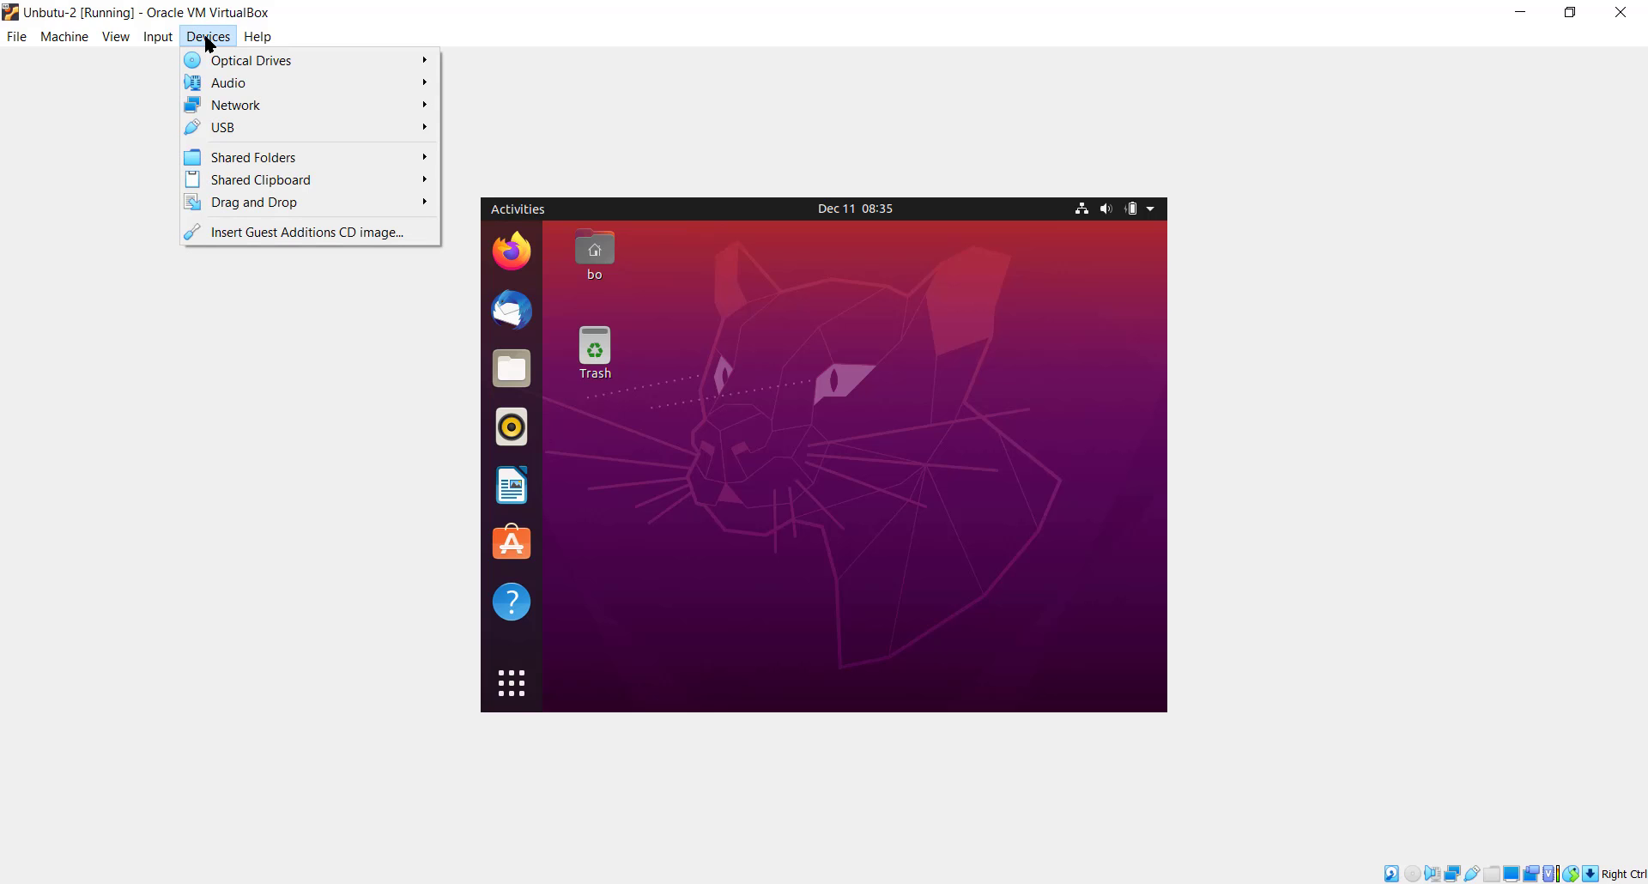
click(280, 232)
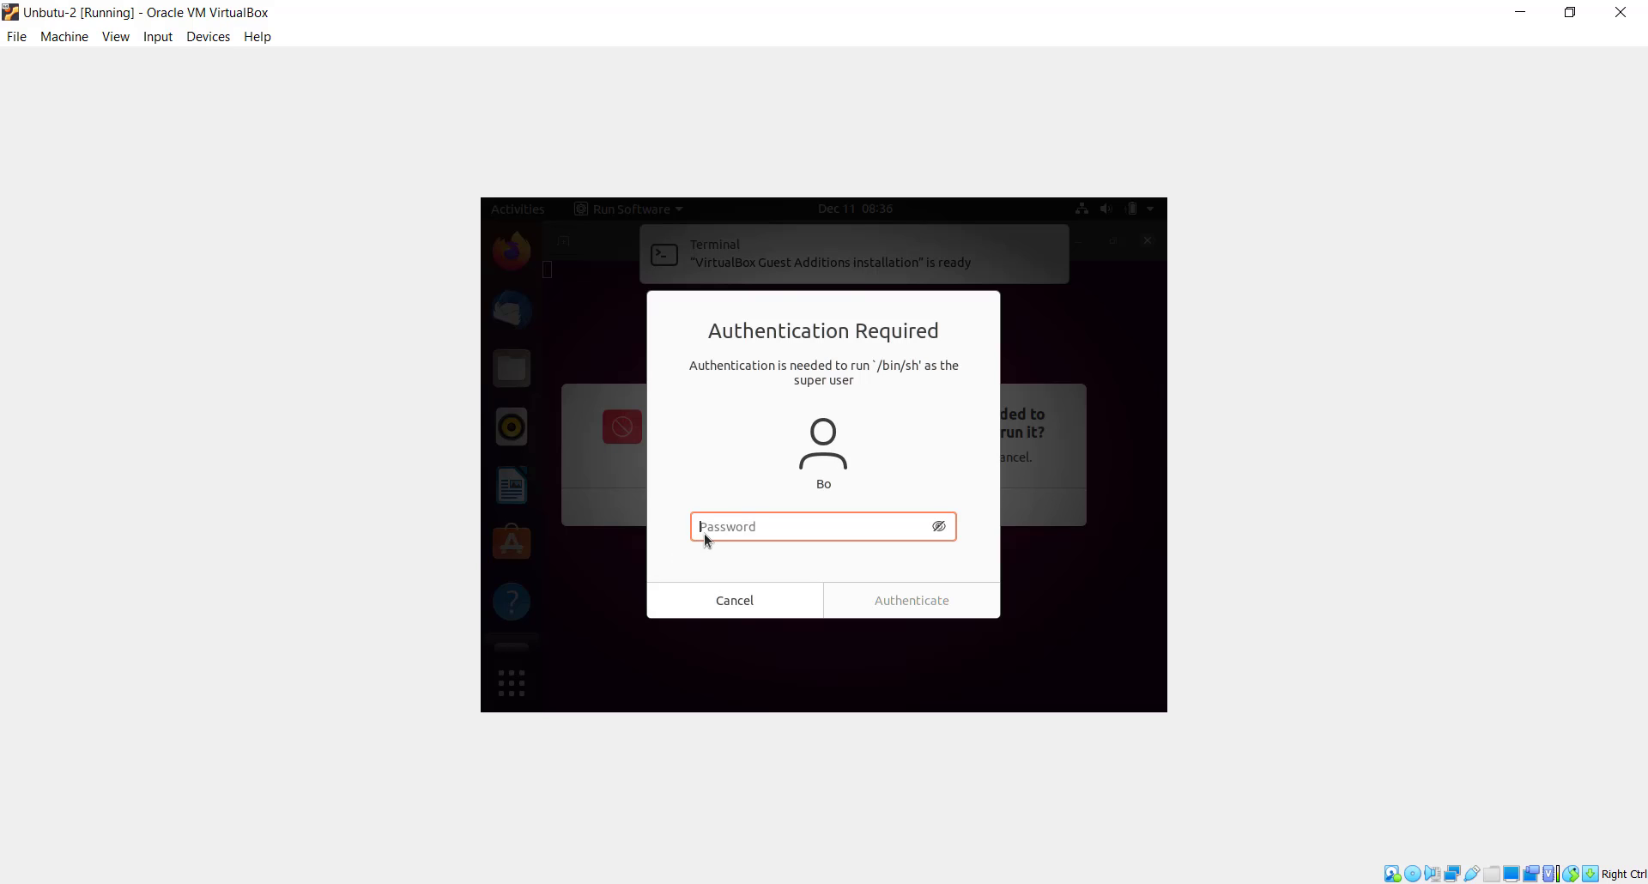
text(••)
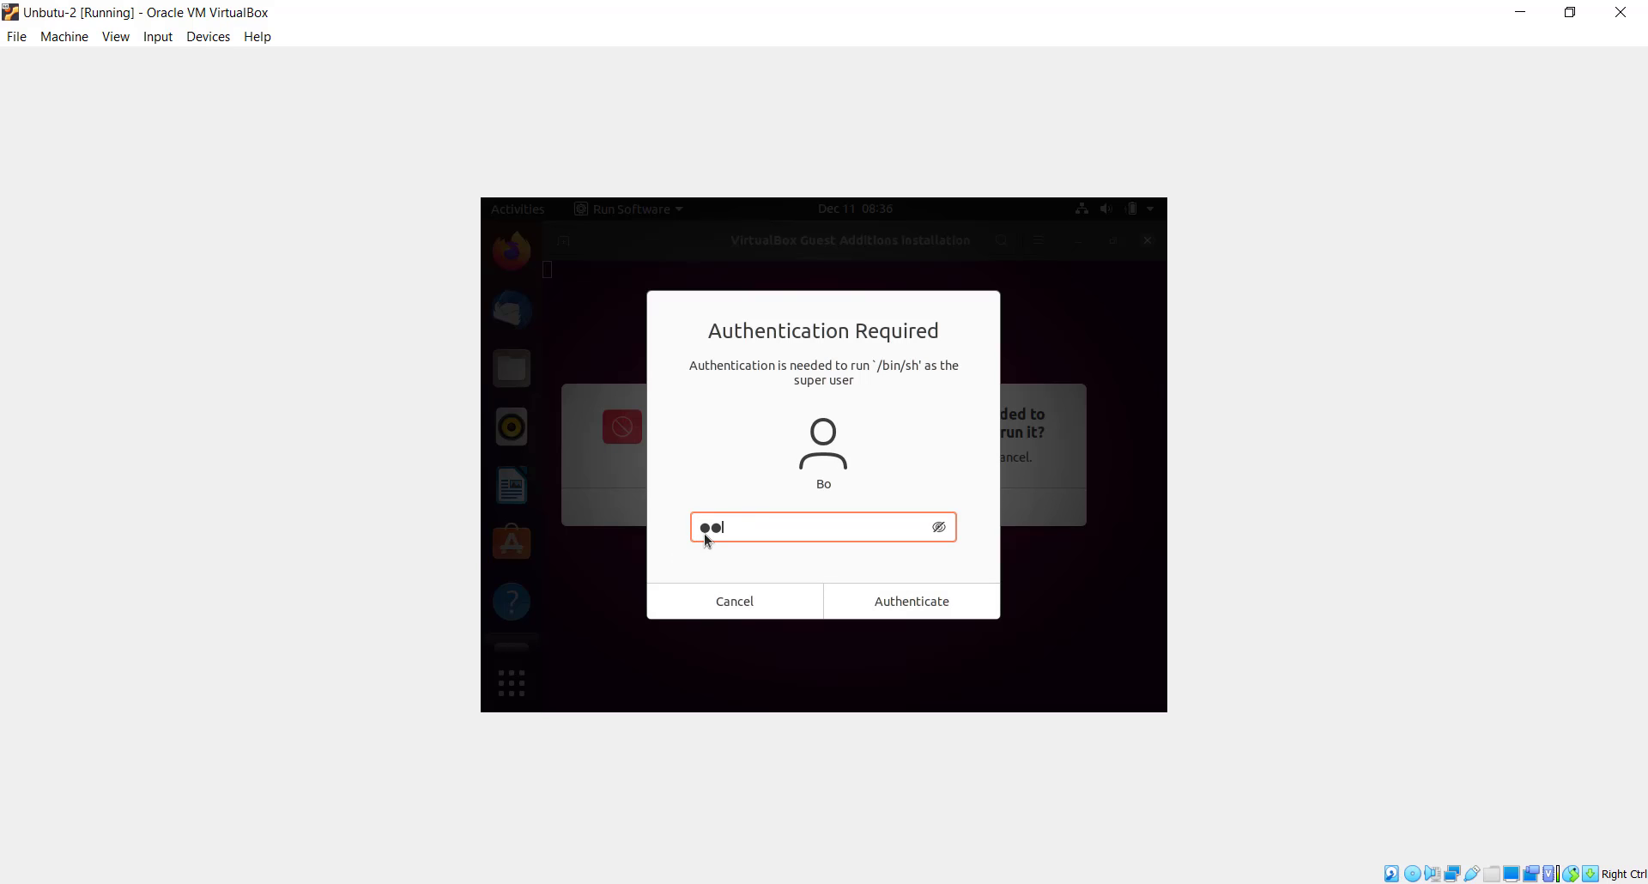
key(BackSpace)
key(BackSpace)
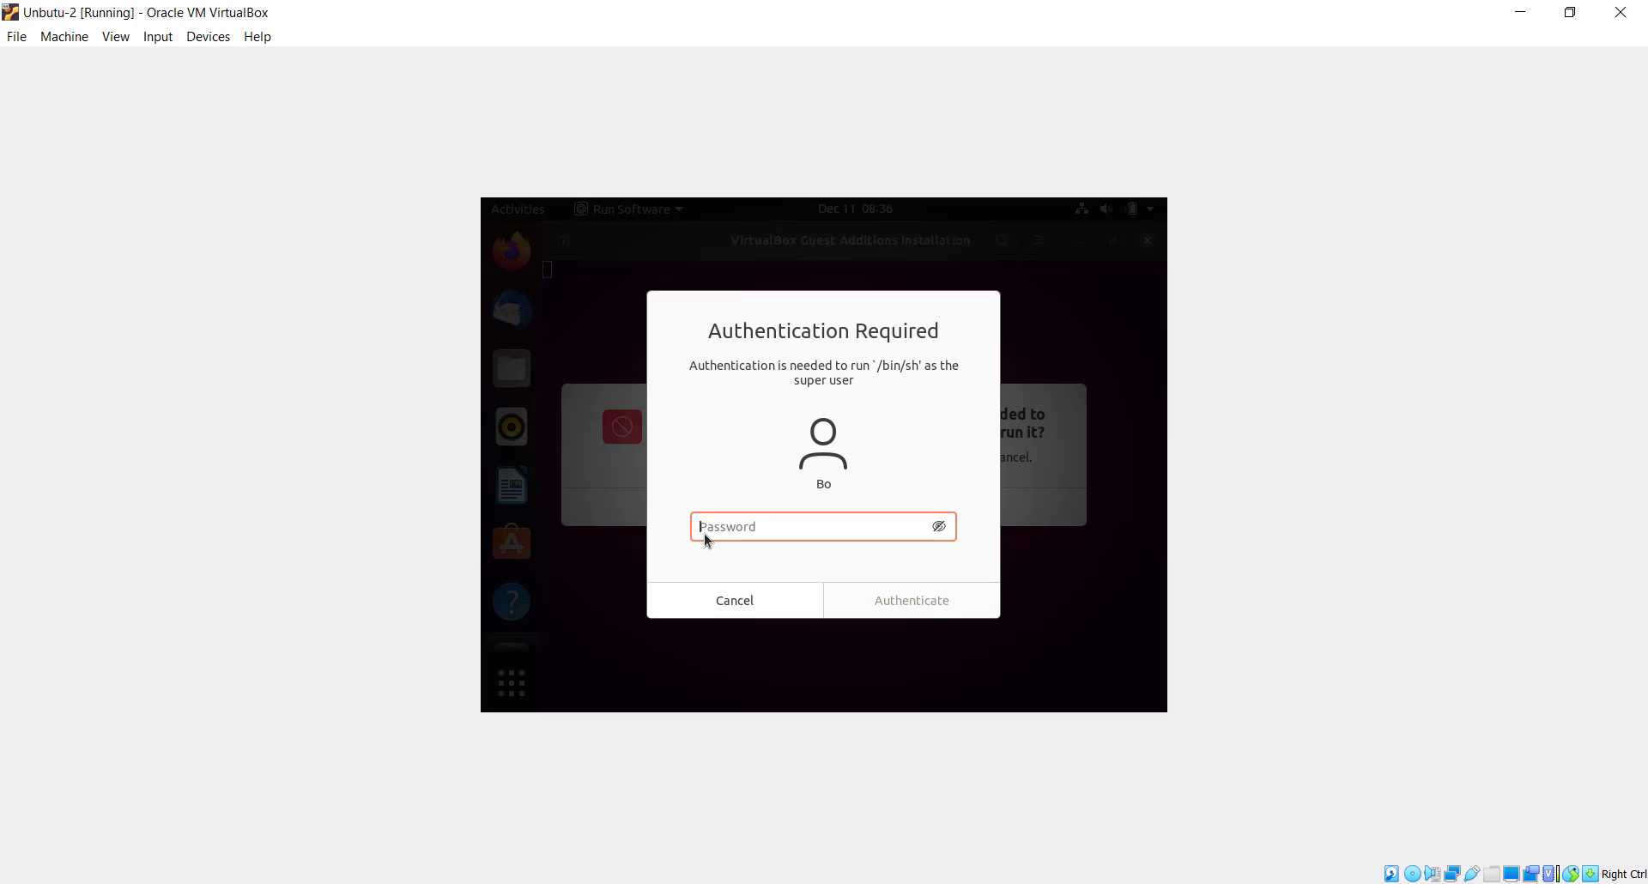
text(••••••••••)
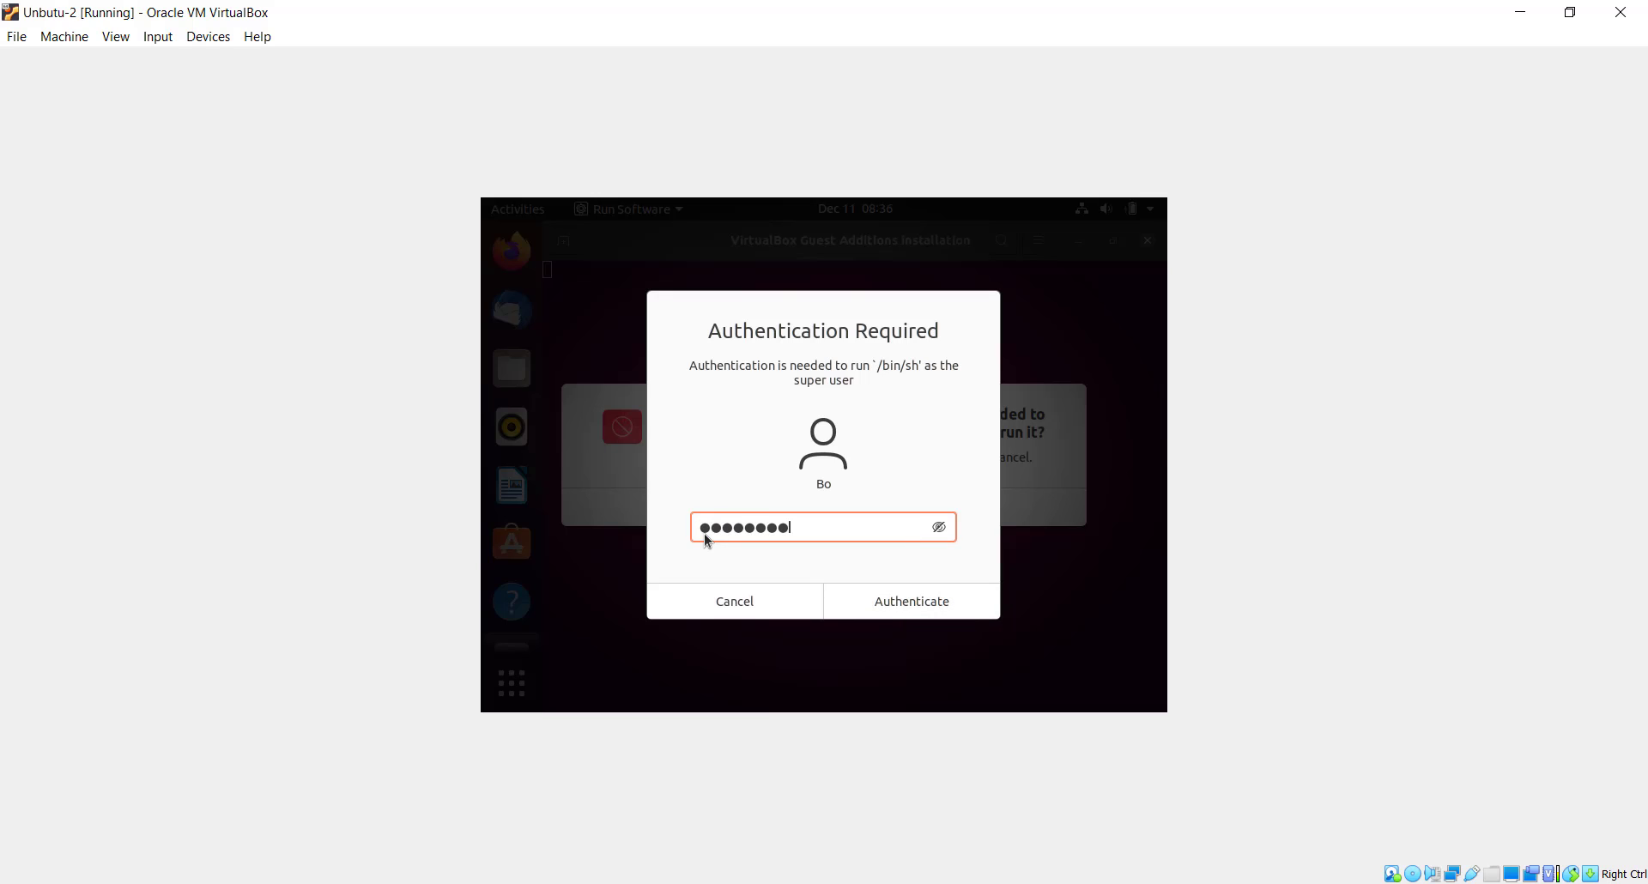
key(BackSpace)
key(BackSpace)
key(BackSpace)
key(BackSpace)
key(BackSpace)
key(BackSpace)
key(BackSpace)
key(BackSpace)
key(BackSpace)
key(BackSpace)
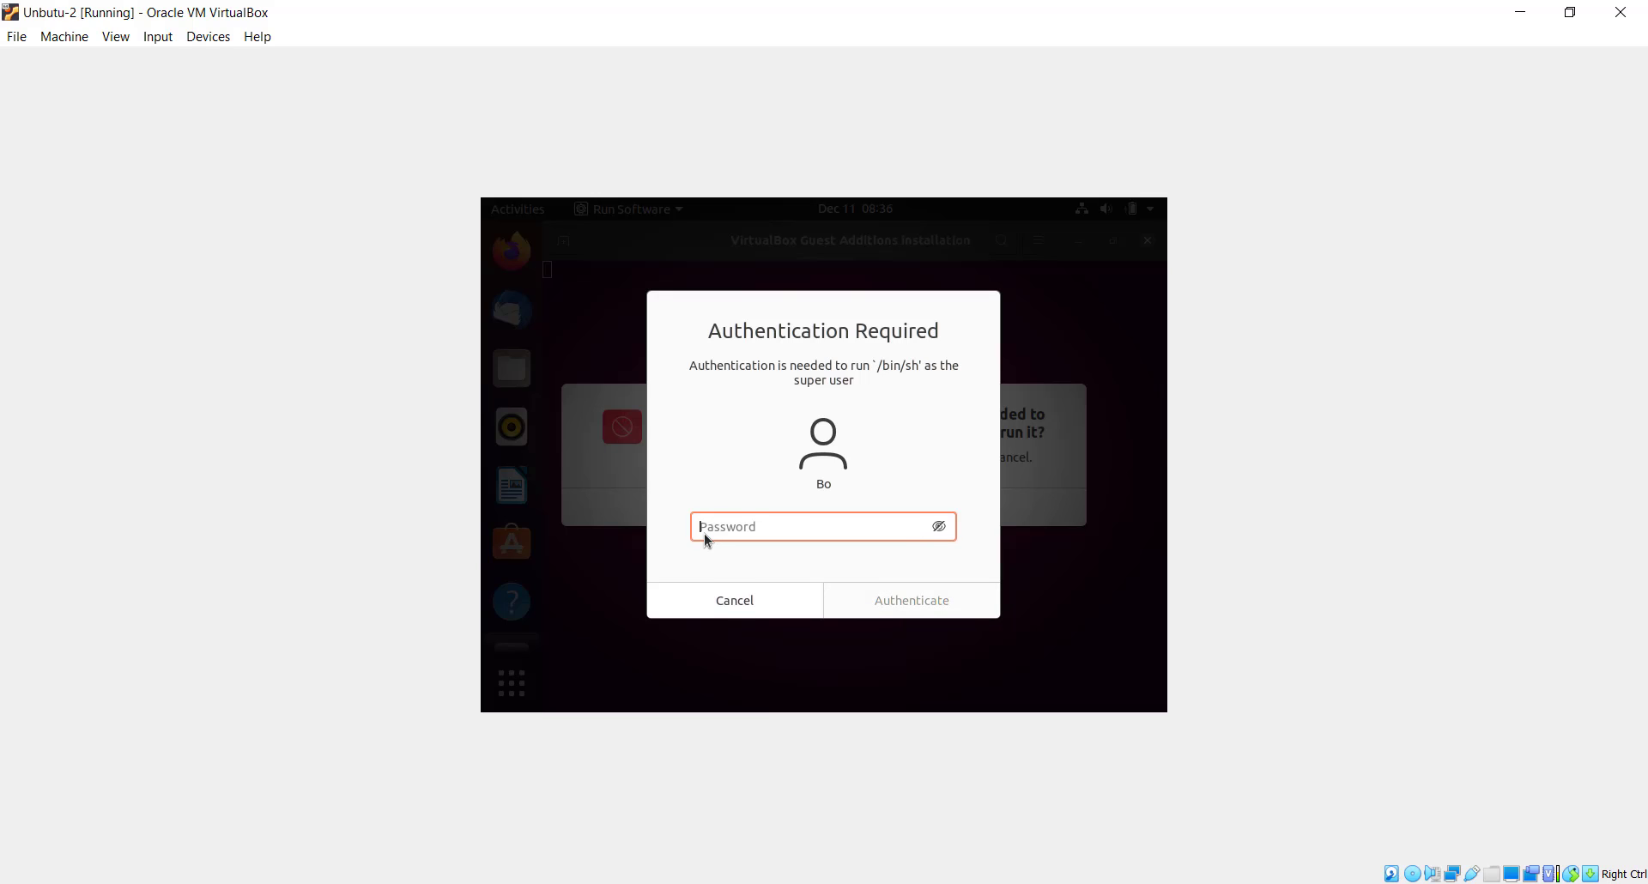
text(•••••••)
key(Return)
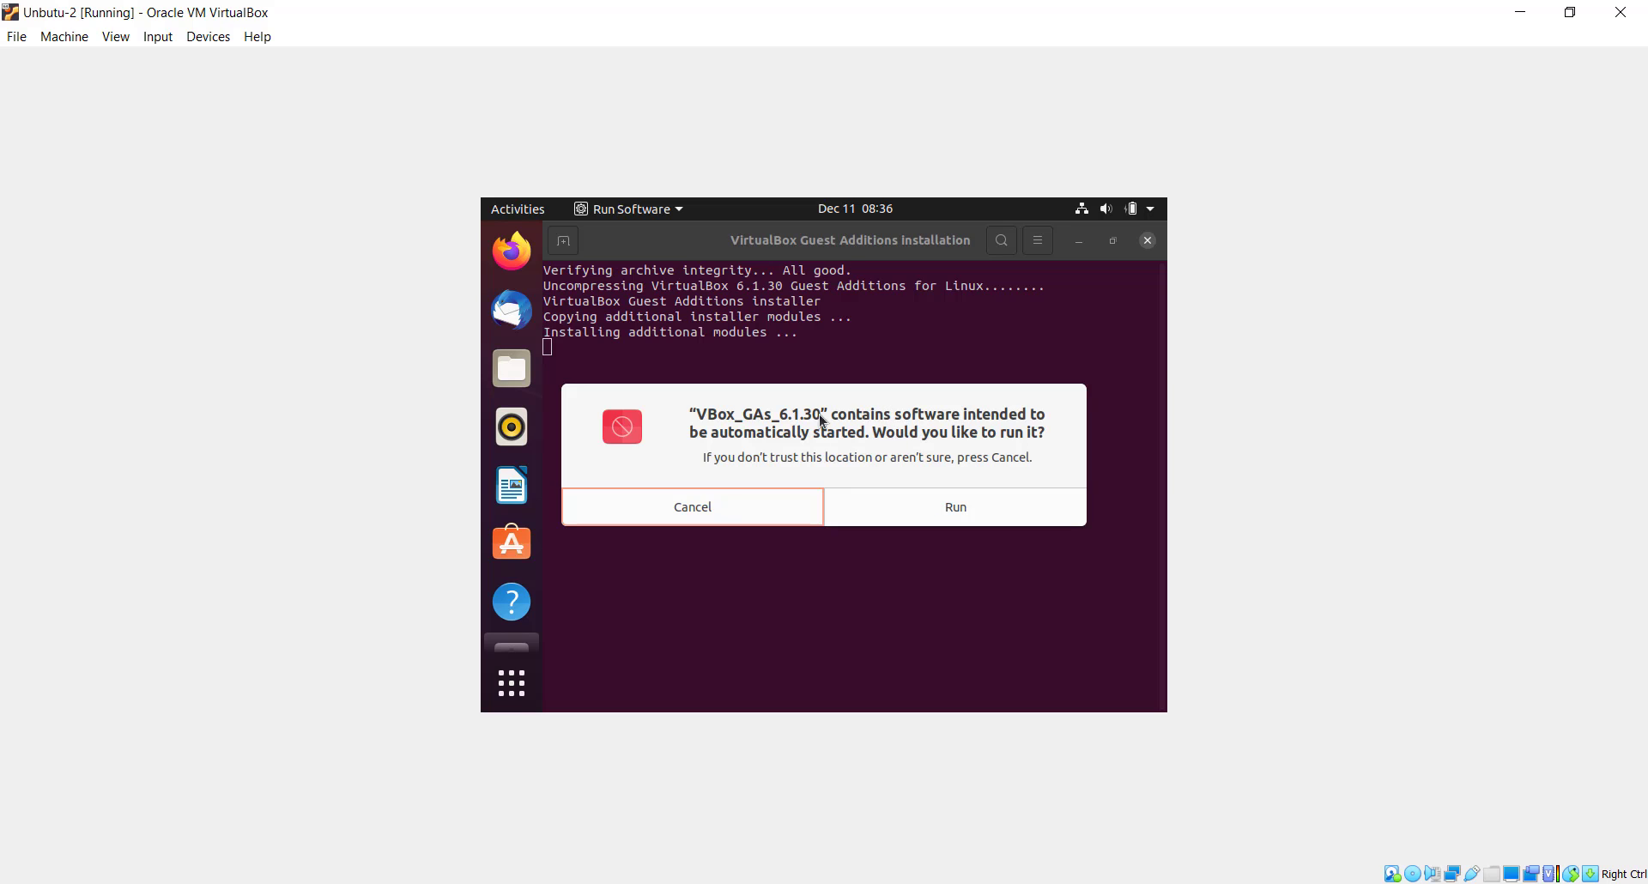
- Move the autorun prompt aside to follow the Guest Additions installation and close its terminal window once the installer ends
drag(811, 401, 1168, 543)
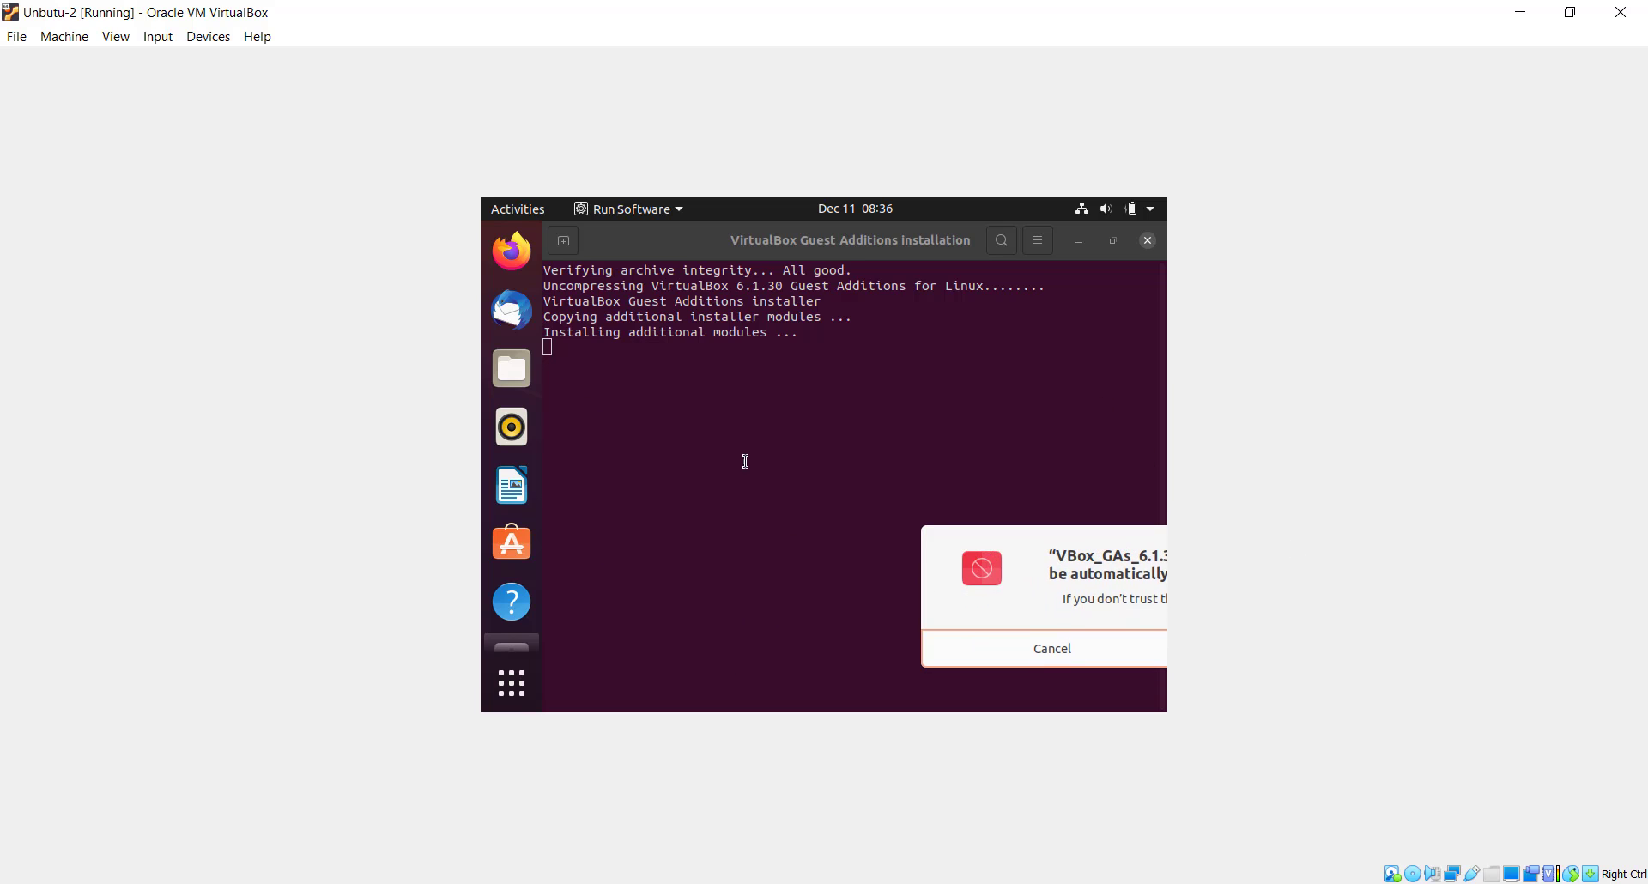
click(650, 400)
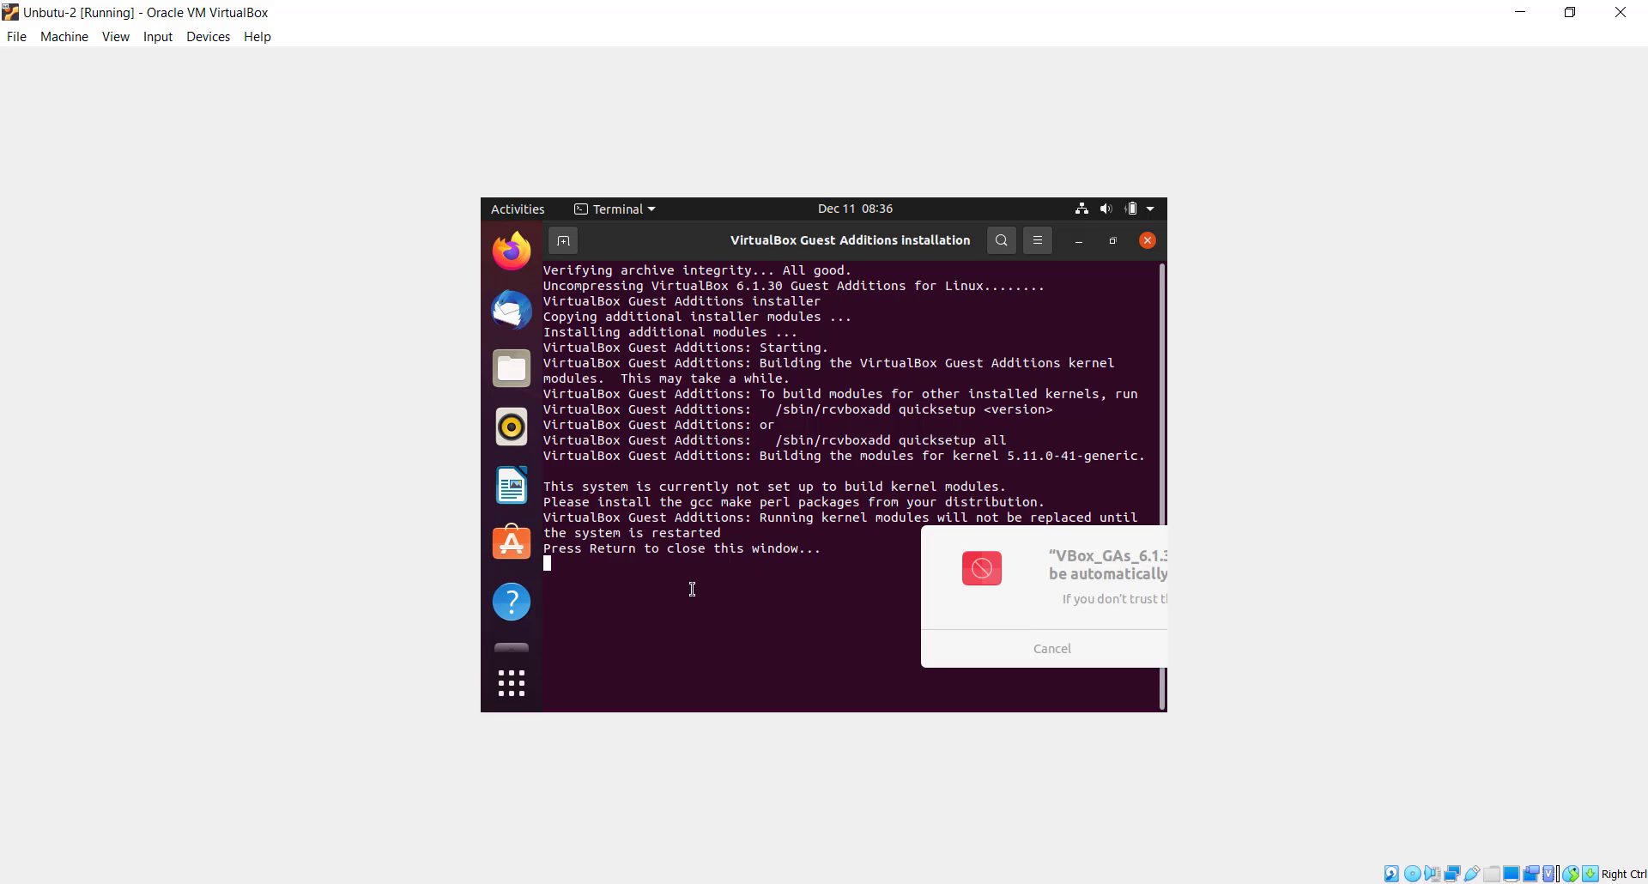
key(Return)
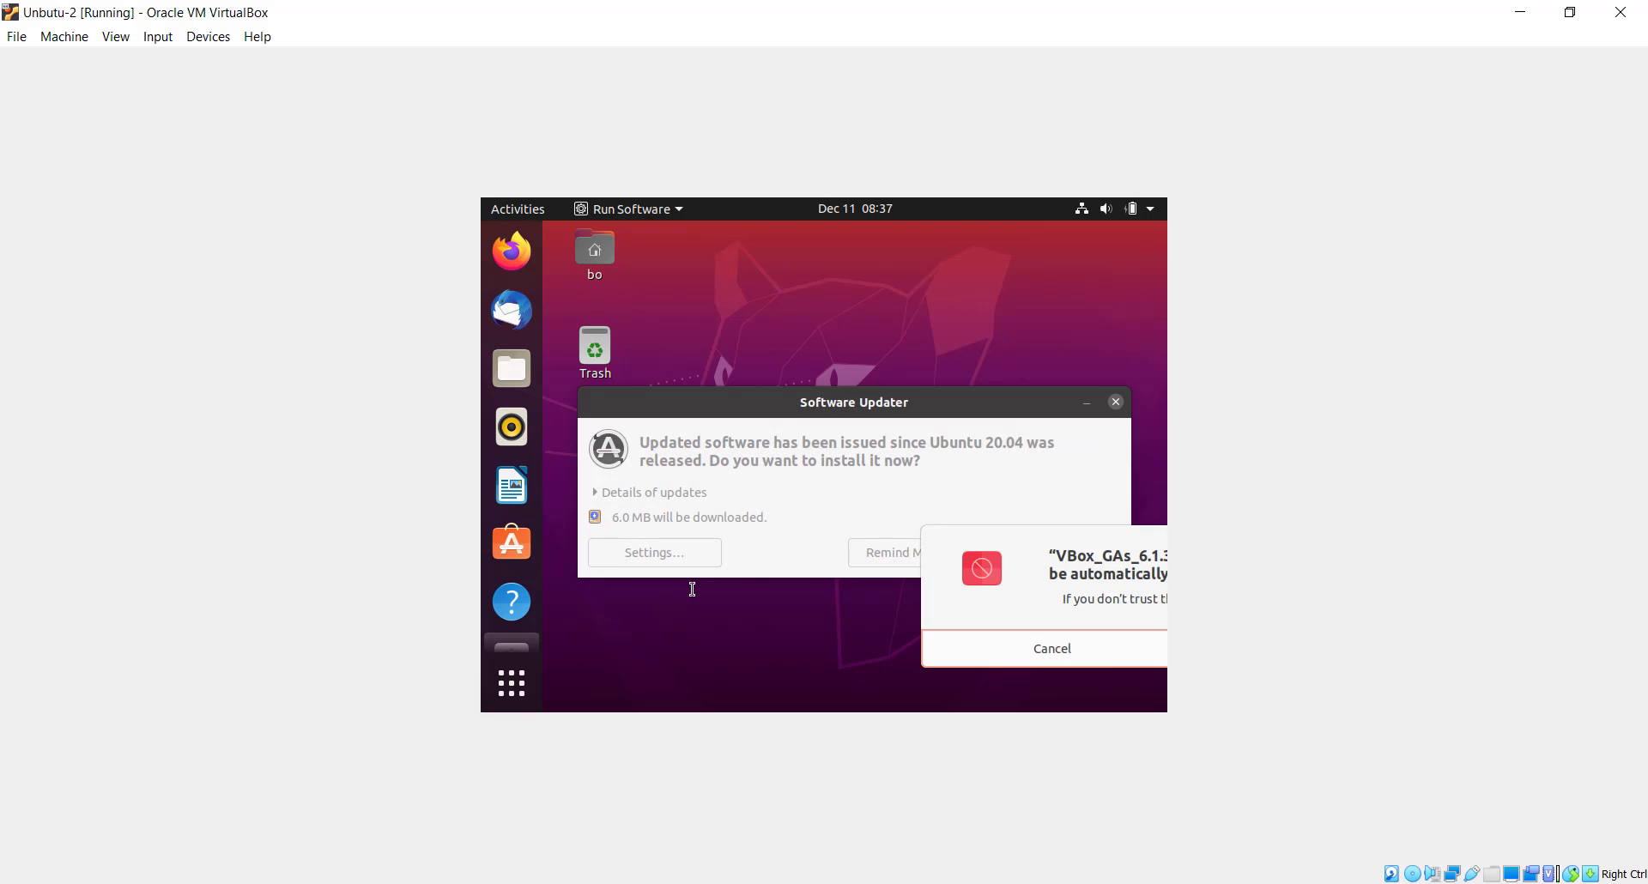
- Dismiss the Software Updater without installing updates and restart Ubuntu
drag(904, 412, 839, 305)
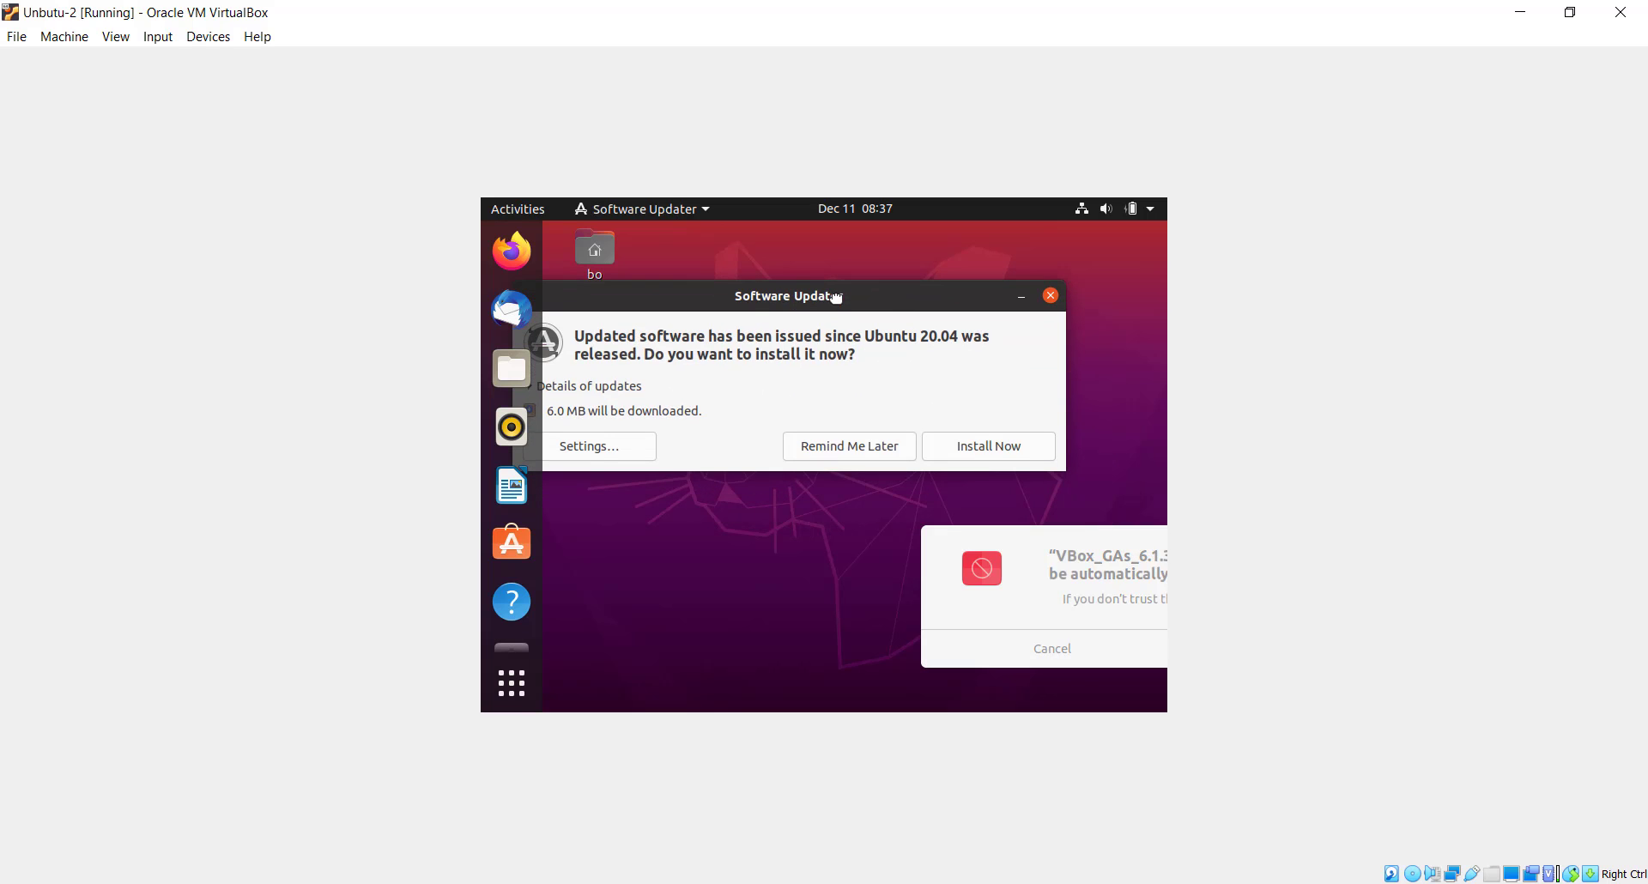
click(1050, 296)
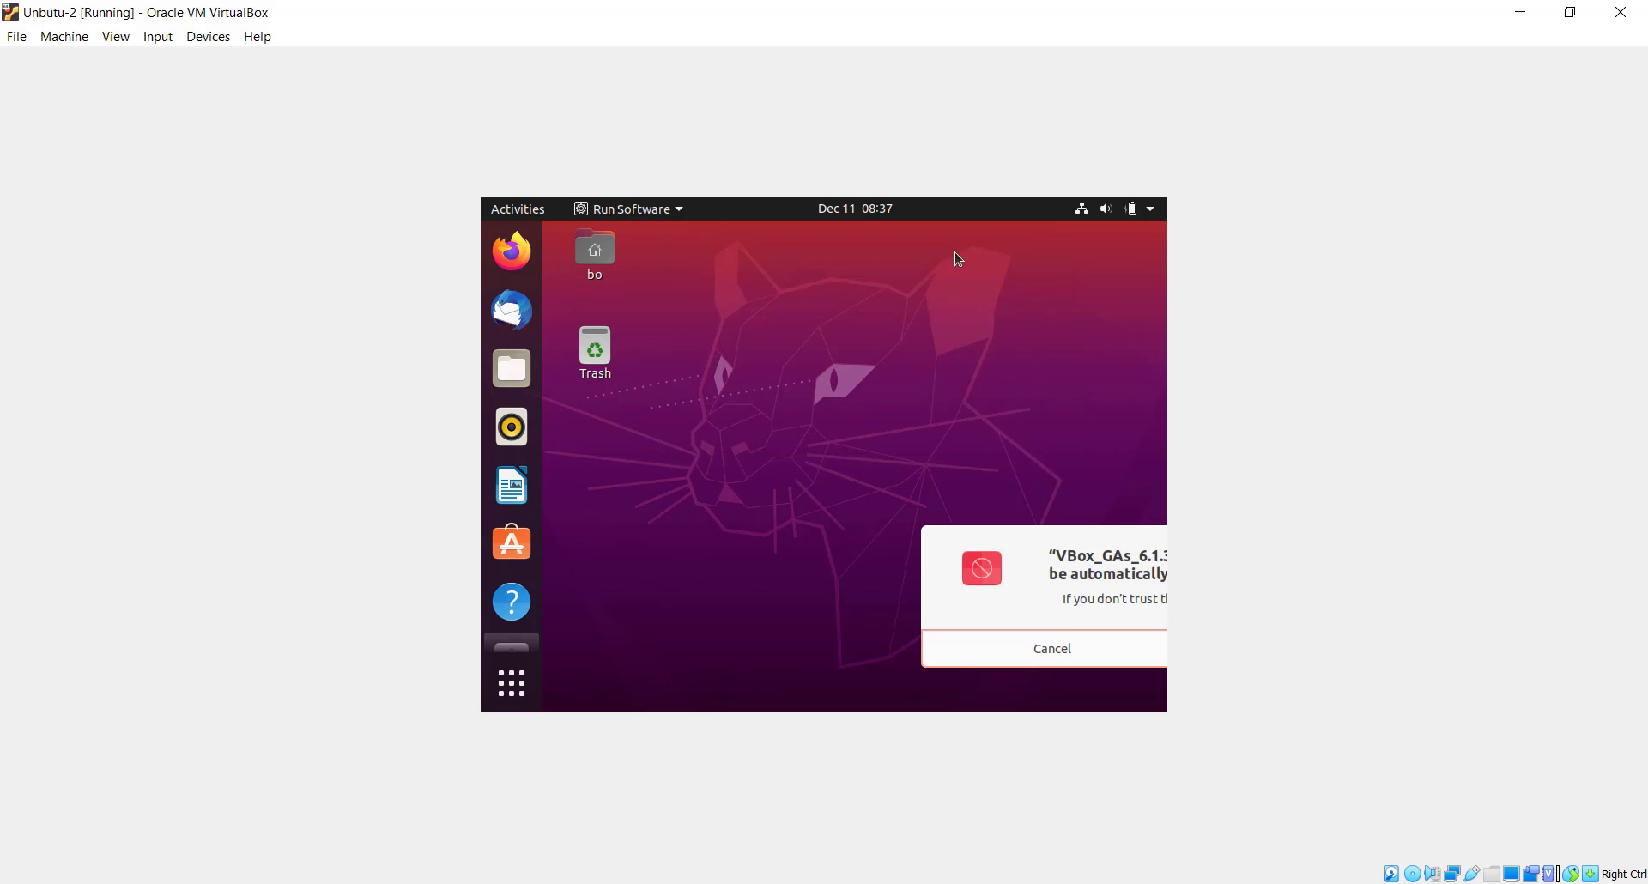
click(1133, 208)
click(996, 414)
click(983, 483)
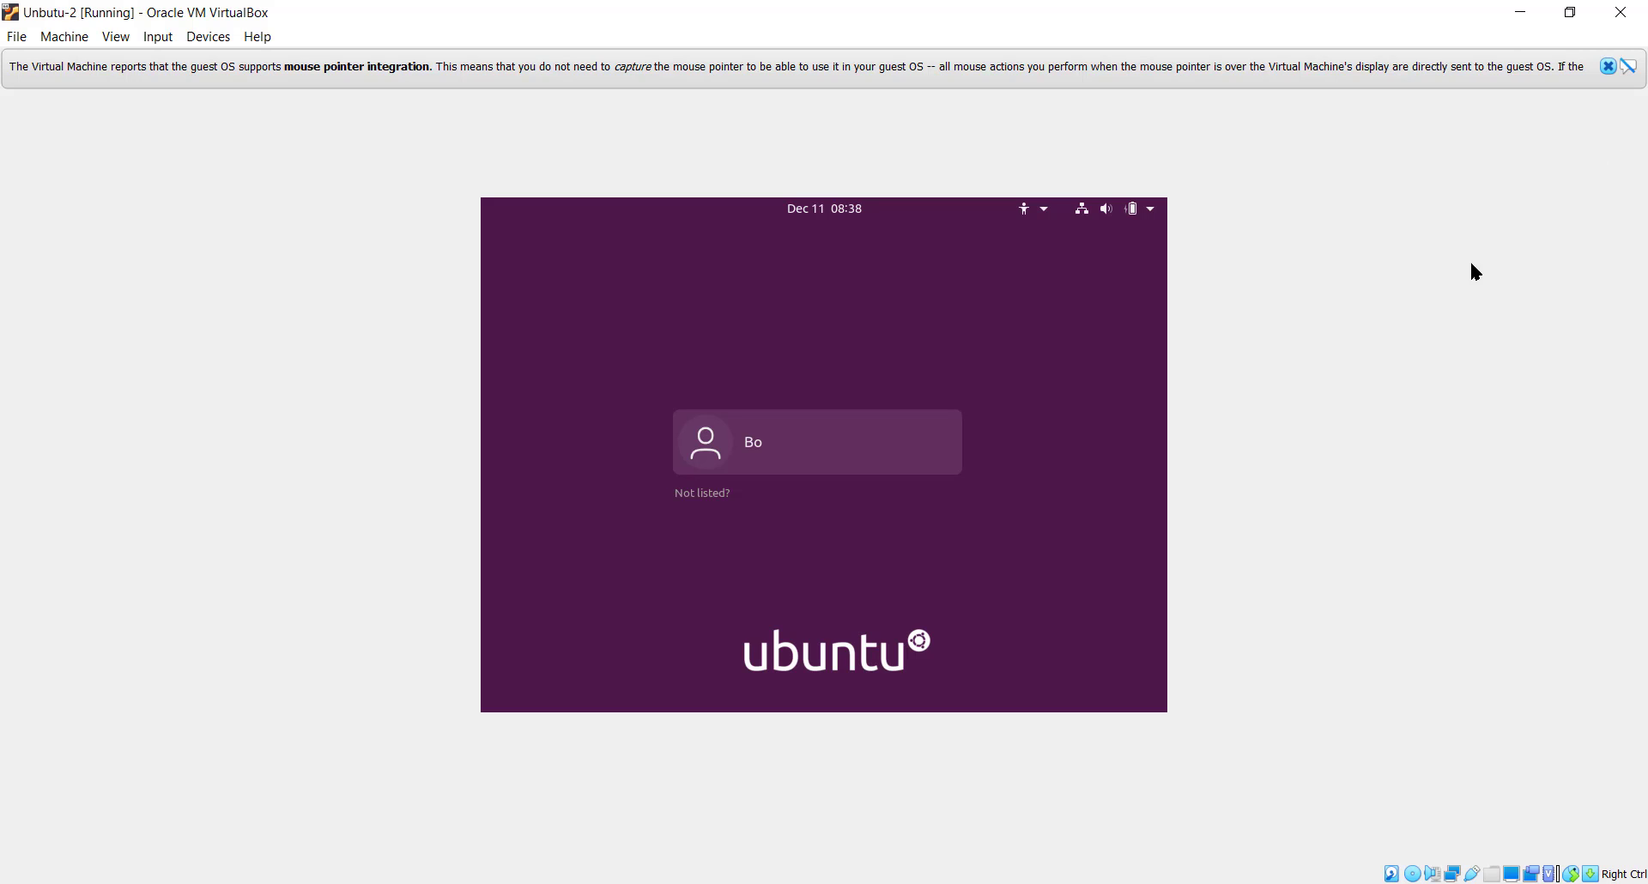
- Log in to the Ubuntu user account with its account password and dismiss the mouse pointer integration notice
click(815, 442)
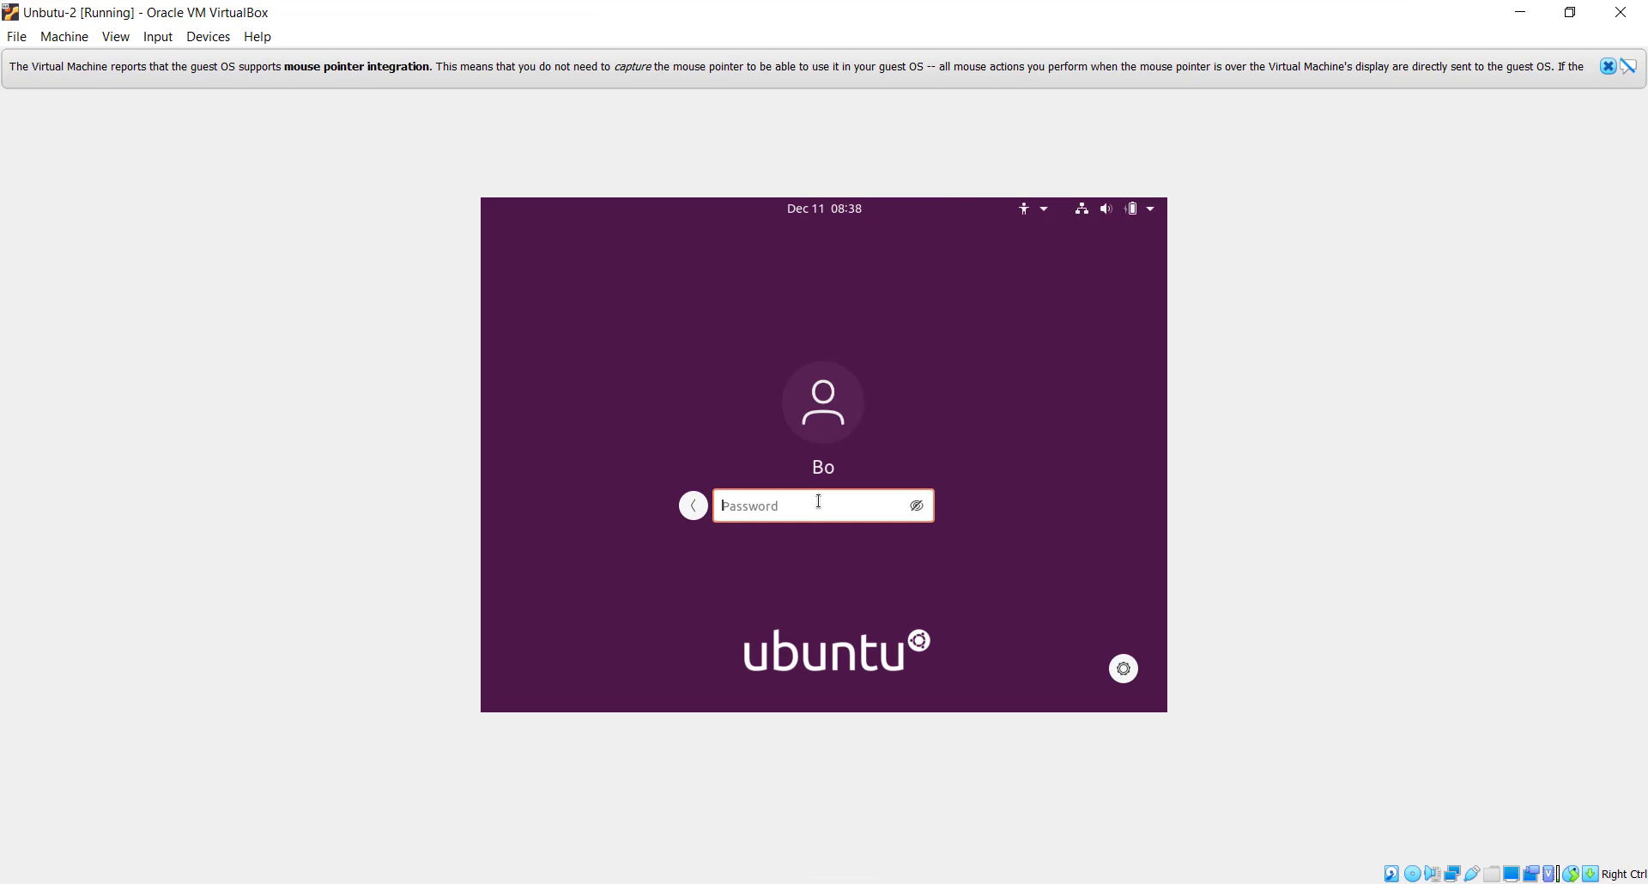
text(••••••••)
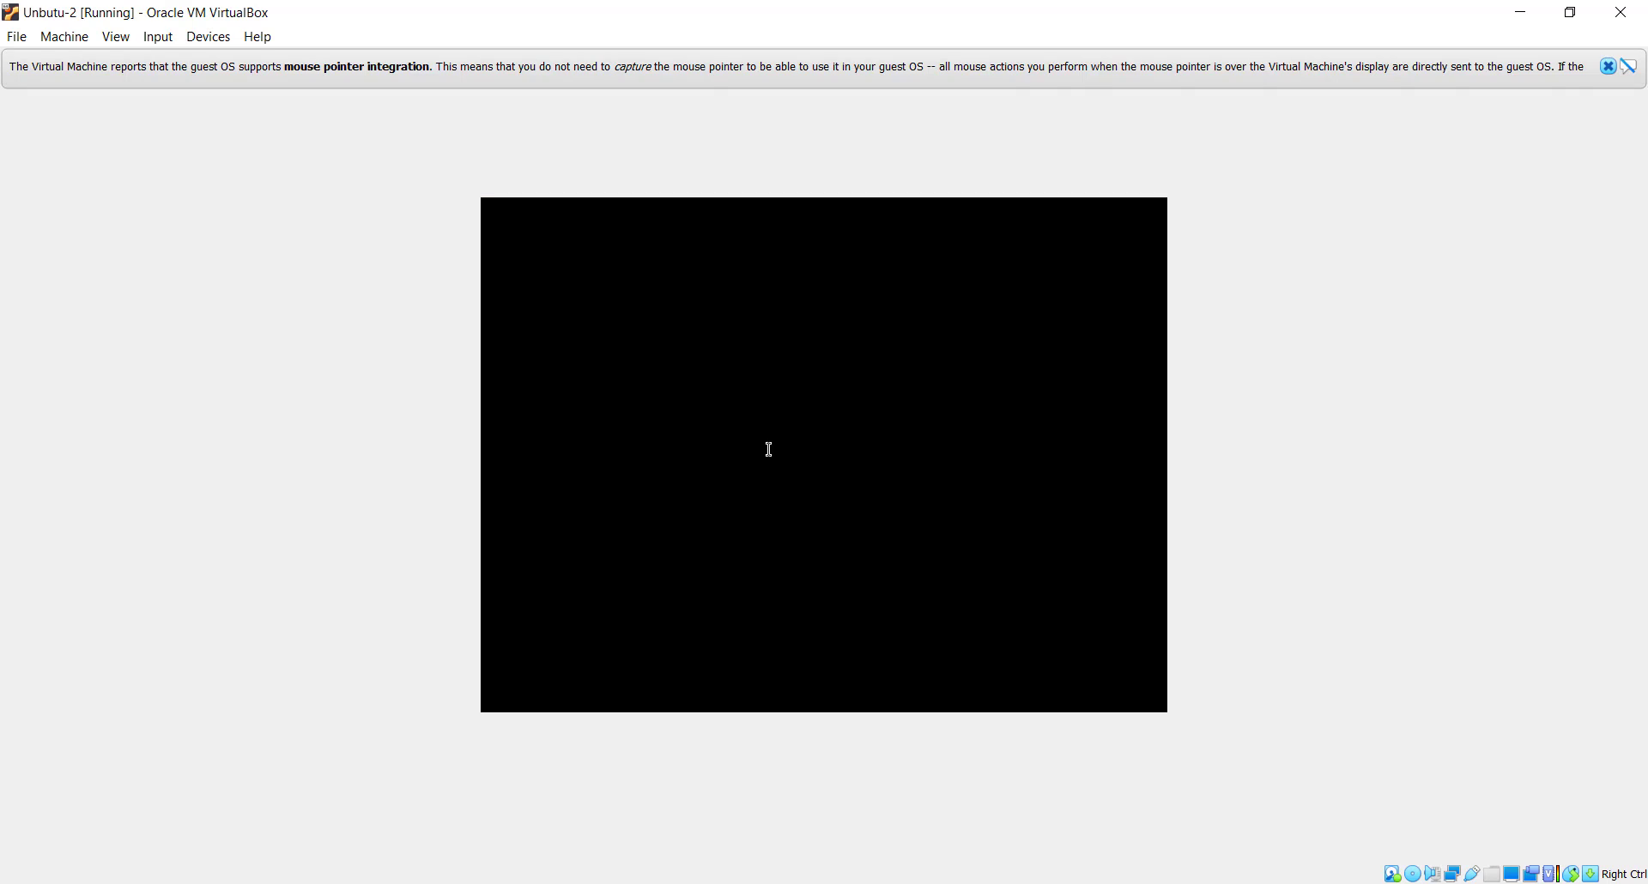
click(1608, 66)
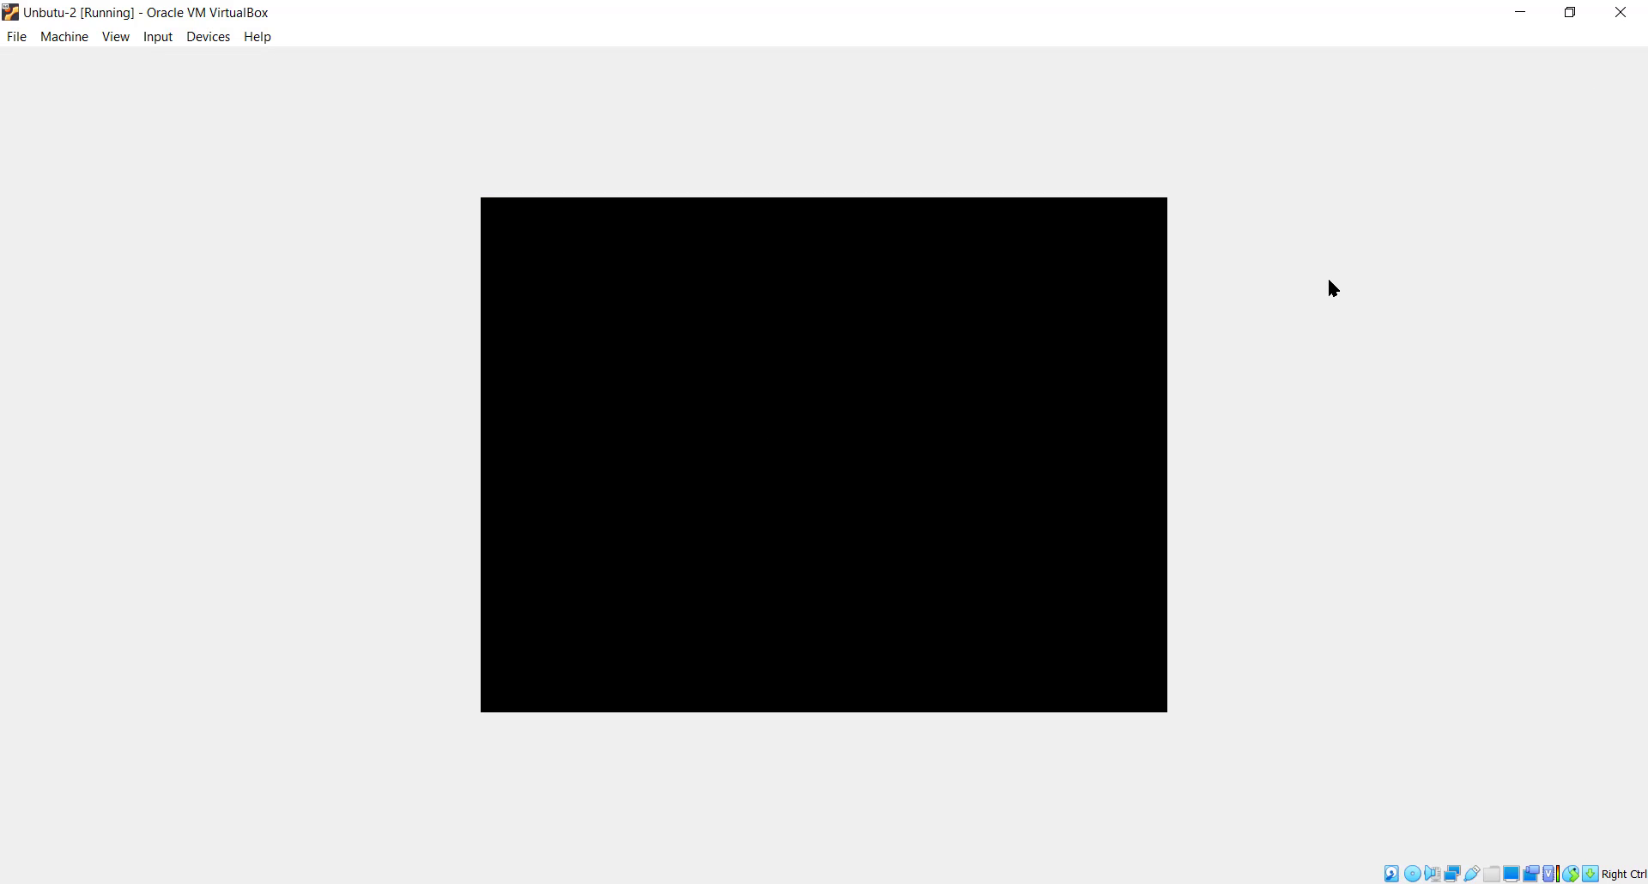
- Switch the virtual machine window between restored and maximized size to check whether the Ubuntu desktop resizes with it
click(1570, 14)
click(1160, 197)
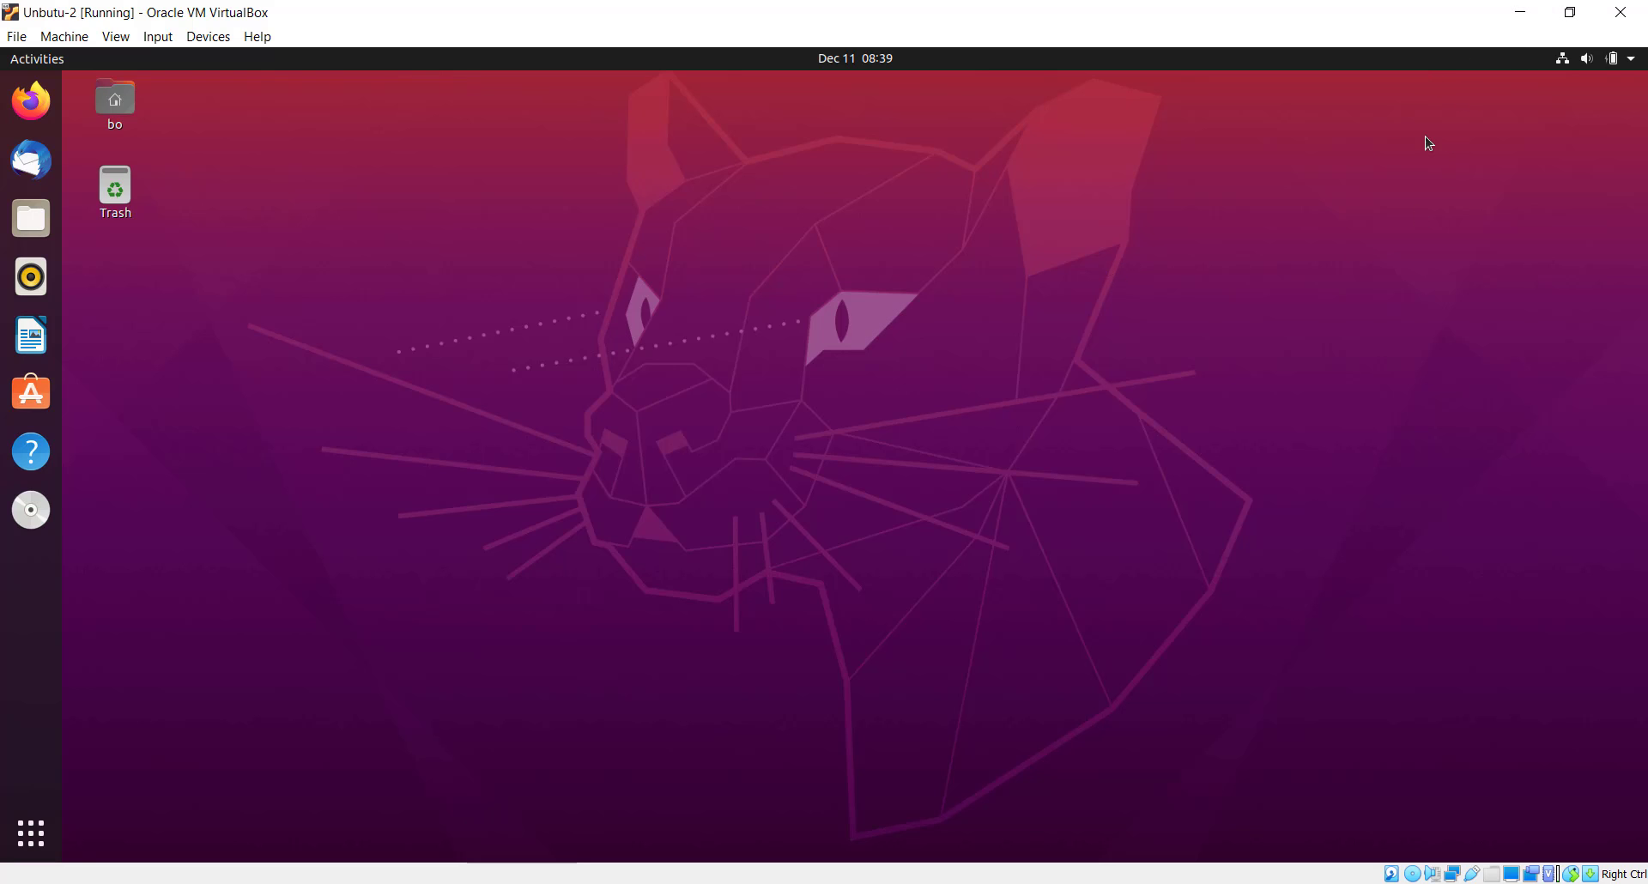
click(1570, 12)
click(1160, 198)
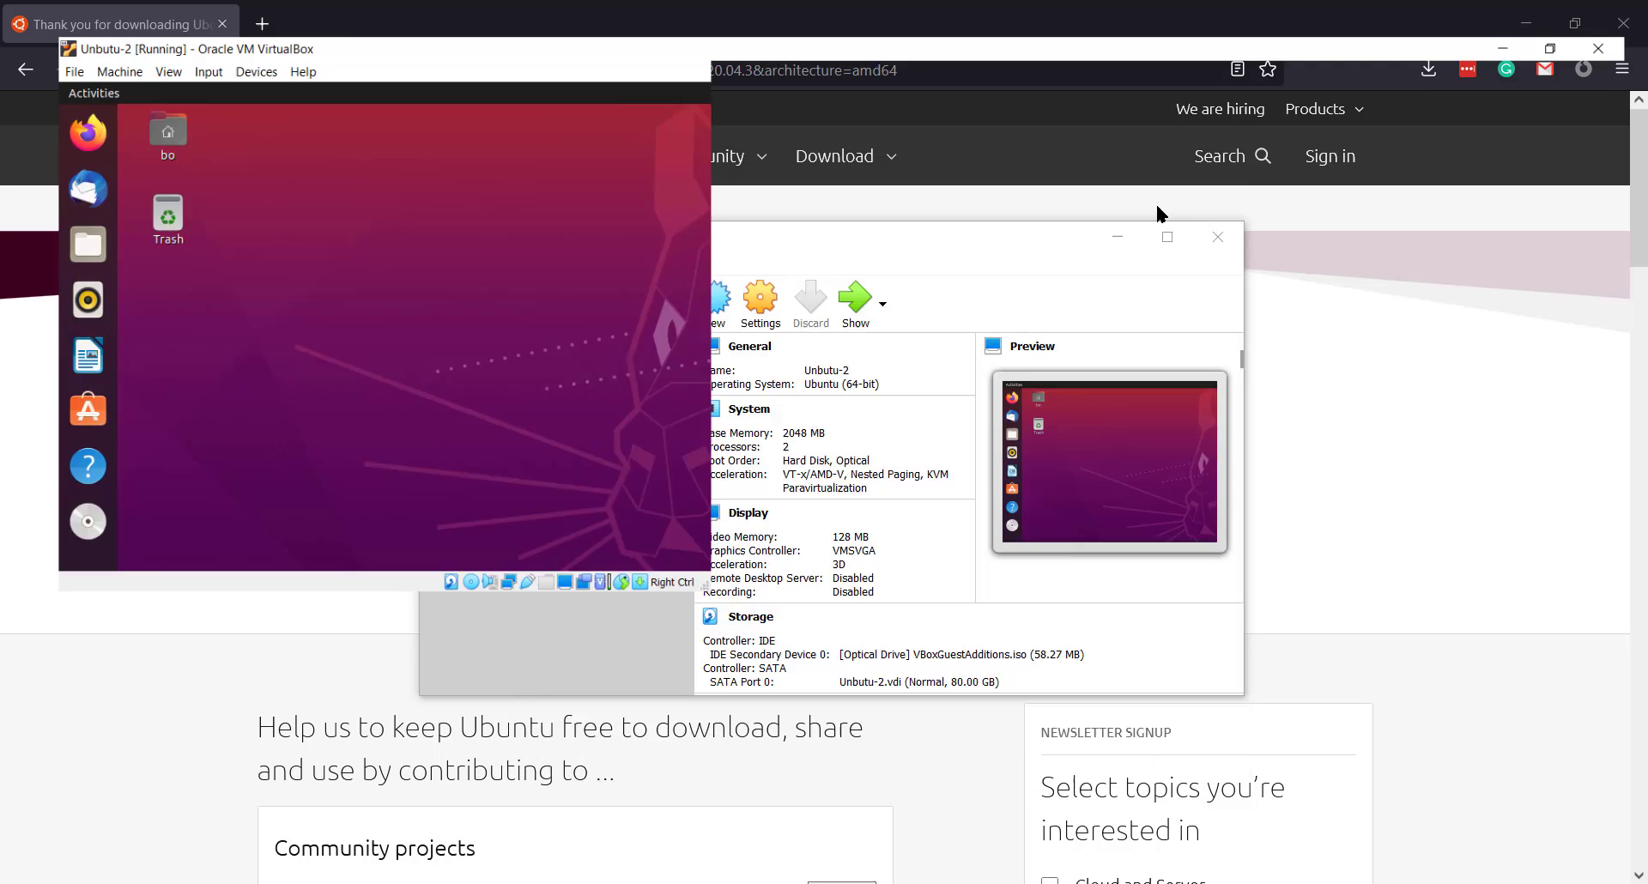